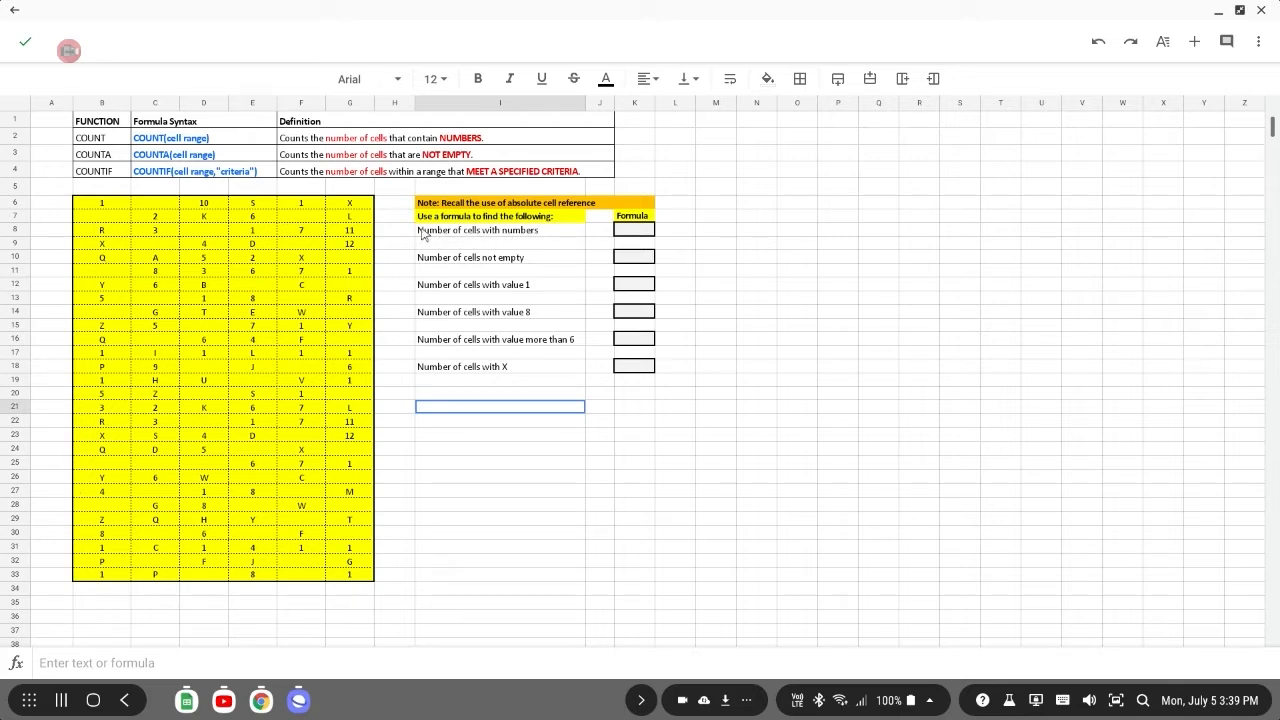
Enter a COUNT formula over B6:G33 in the formula cell for the number of cells with numbers.
click(638, 231)
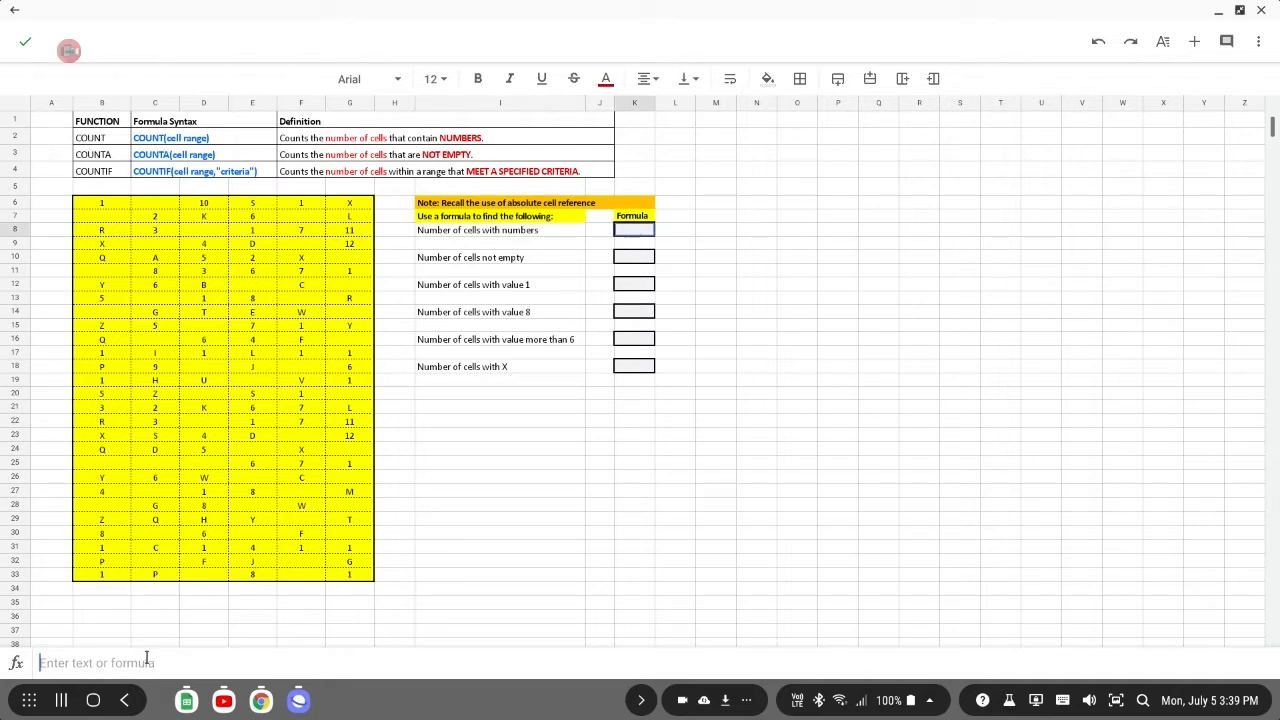
text(=count)
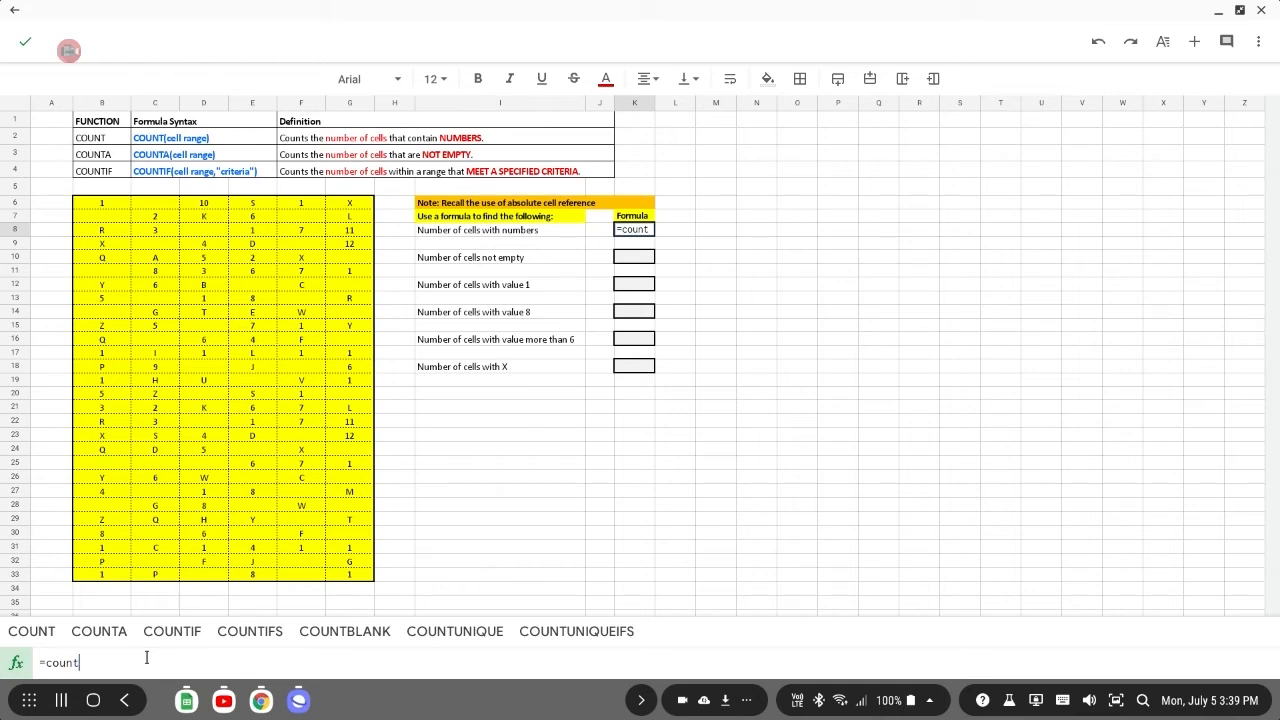
text(()
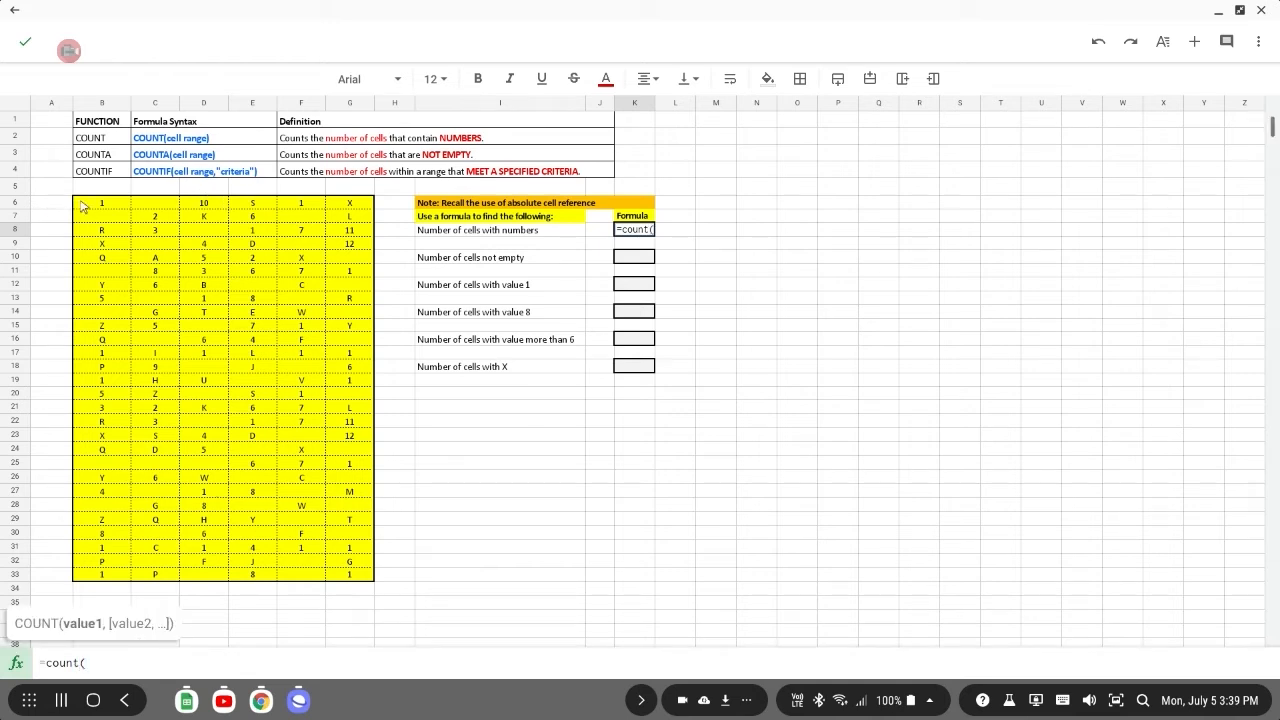
drag(88, 204, 205, 286)
text(,)
drag(222, 341, 343, 573)
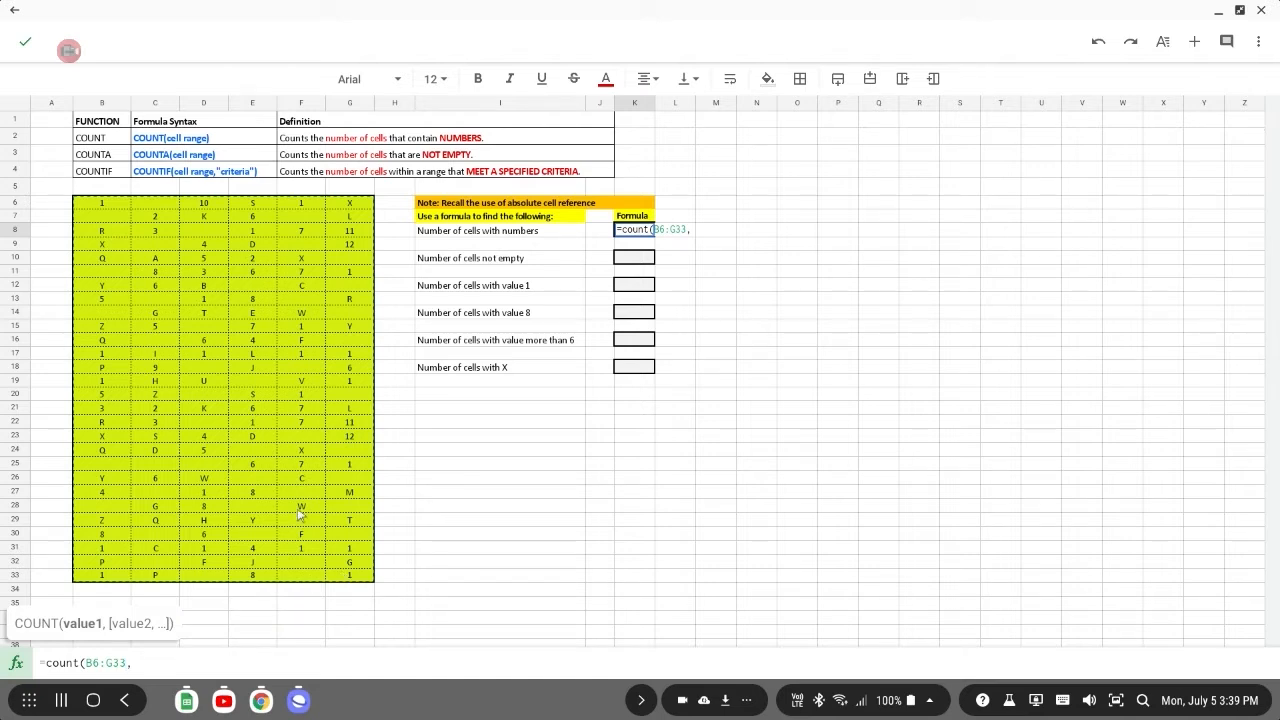
text())
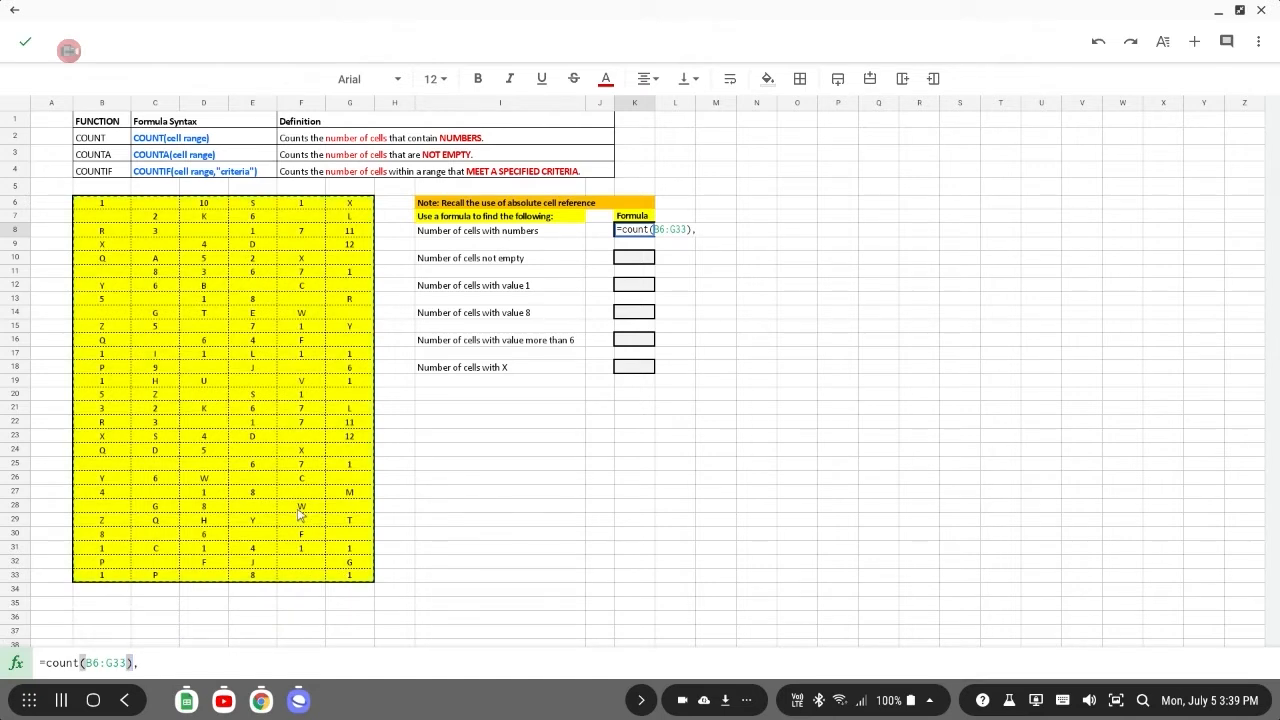
key(Return)
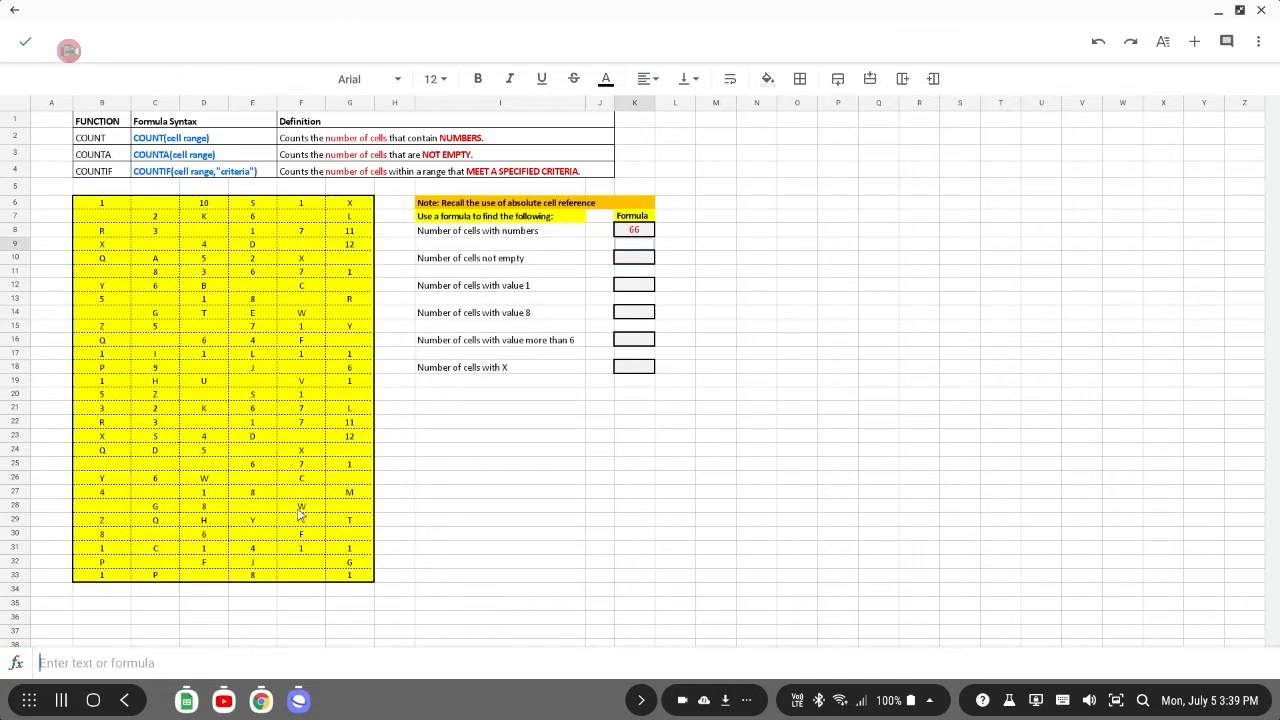
Enter =counta(B6:G33) in the formula cell for the number of cells not empty.
click(622, 260)
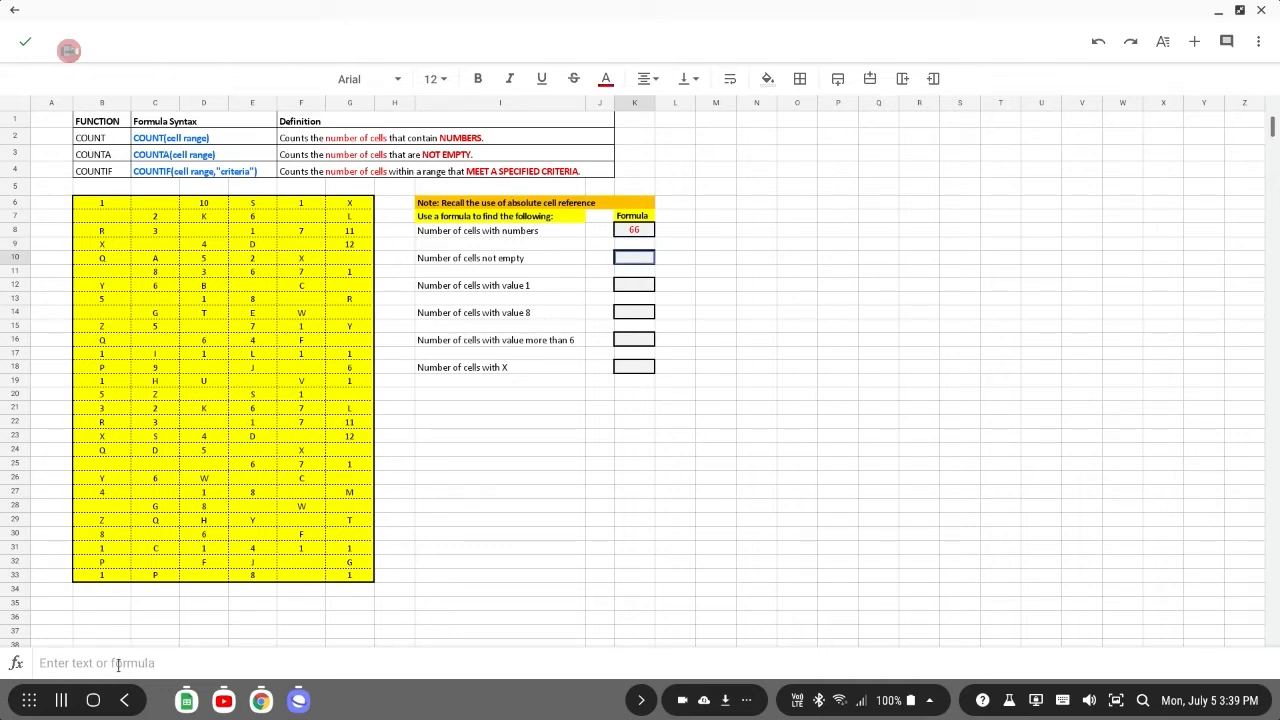
text(==)
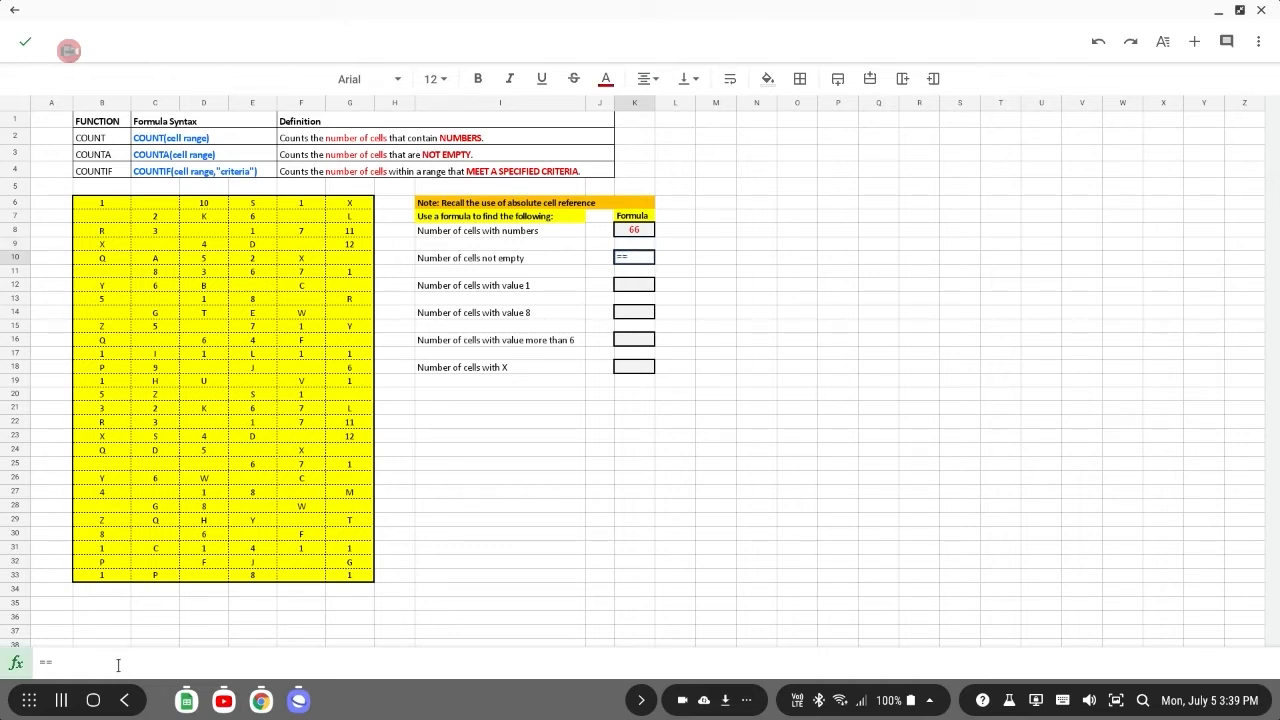
key(BackSpace)
text(count)
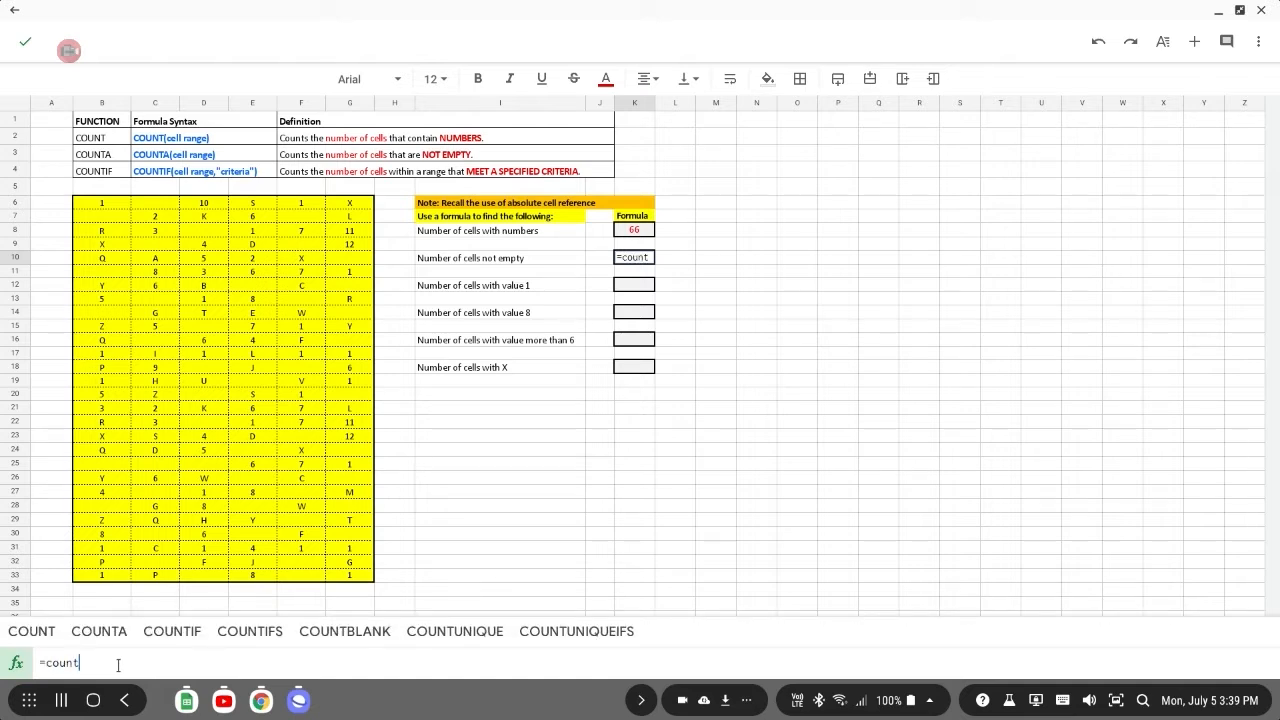
text(a)
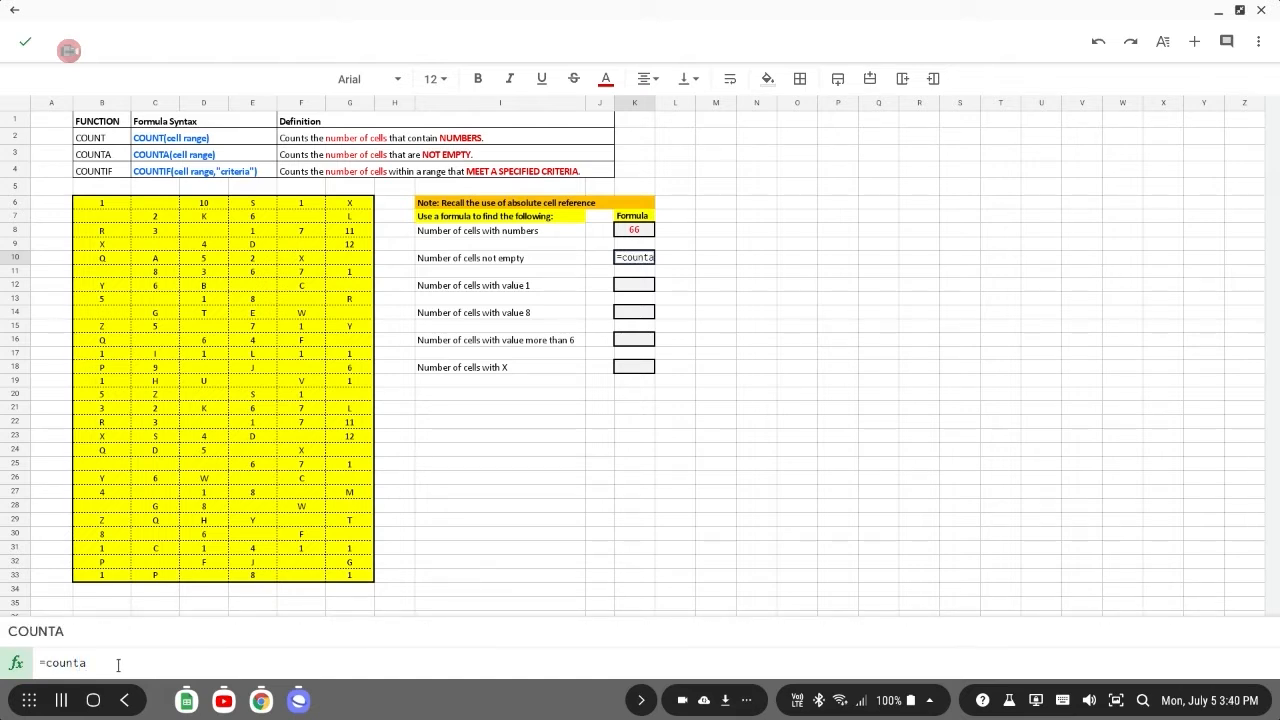
text(()
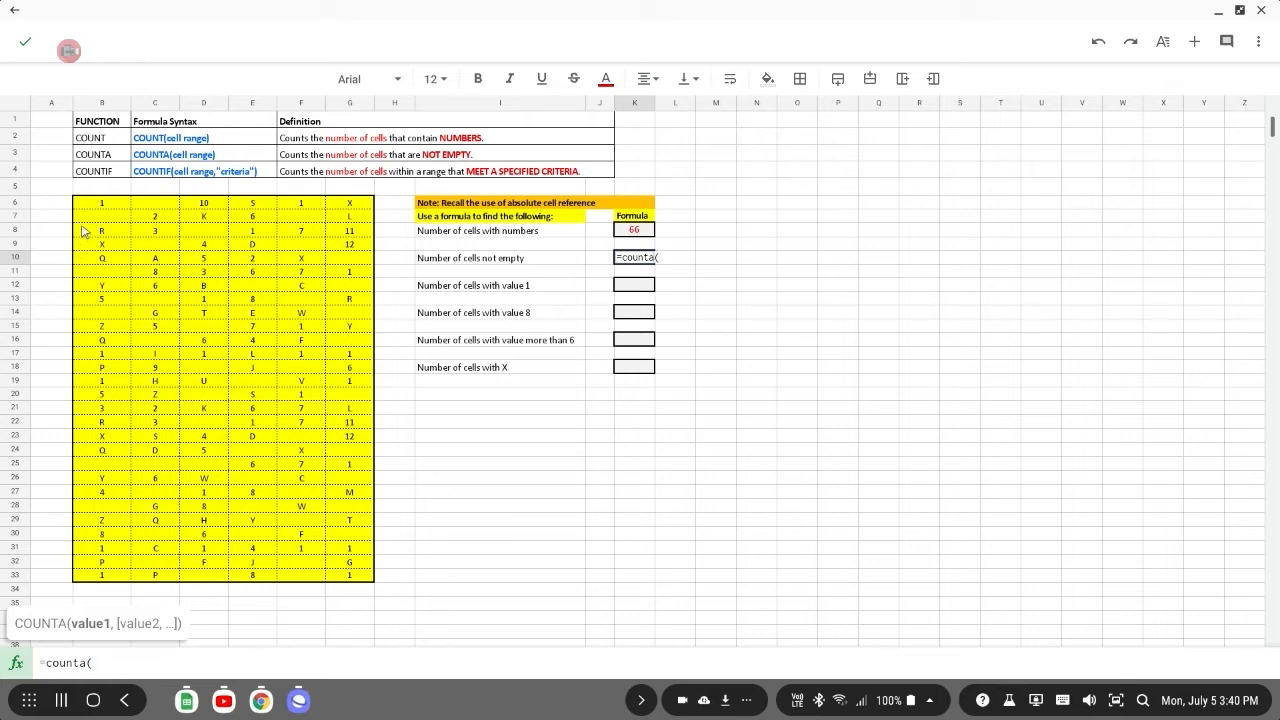
drag(100, 203, 345, 577)
text())
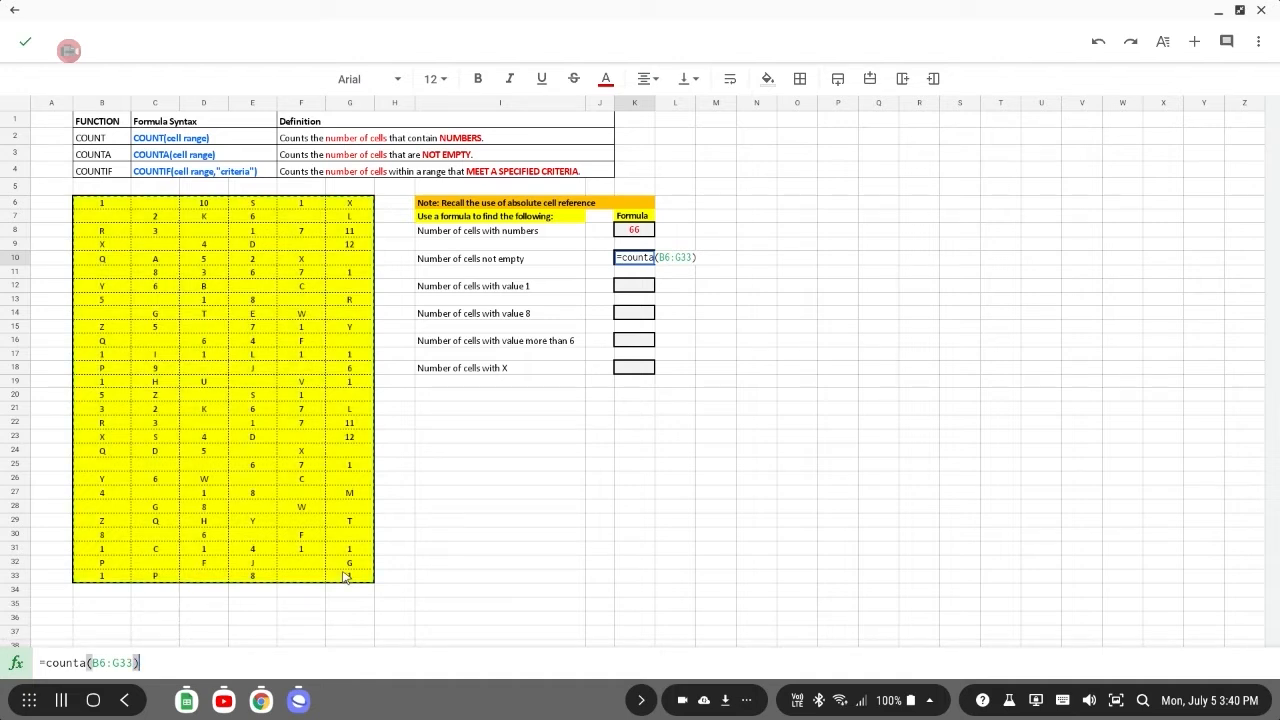
key(Return)
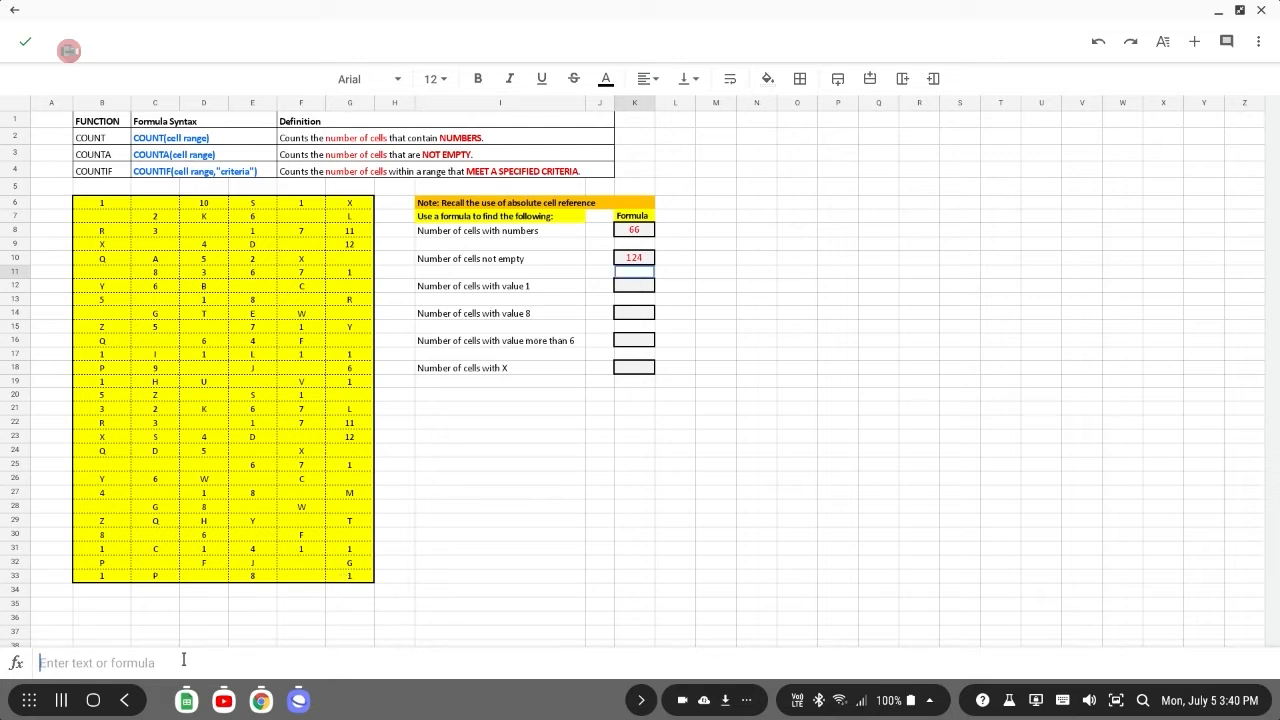
Enter =countif(B6:G33,"1") in the cell just below the not-empty answer to count cells with value 1.
text(==)
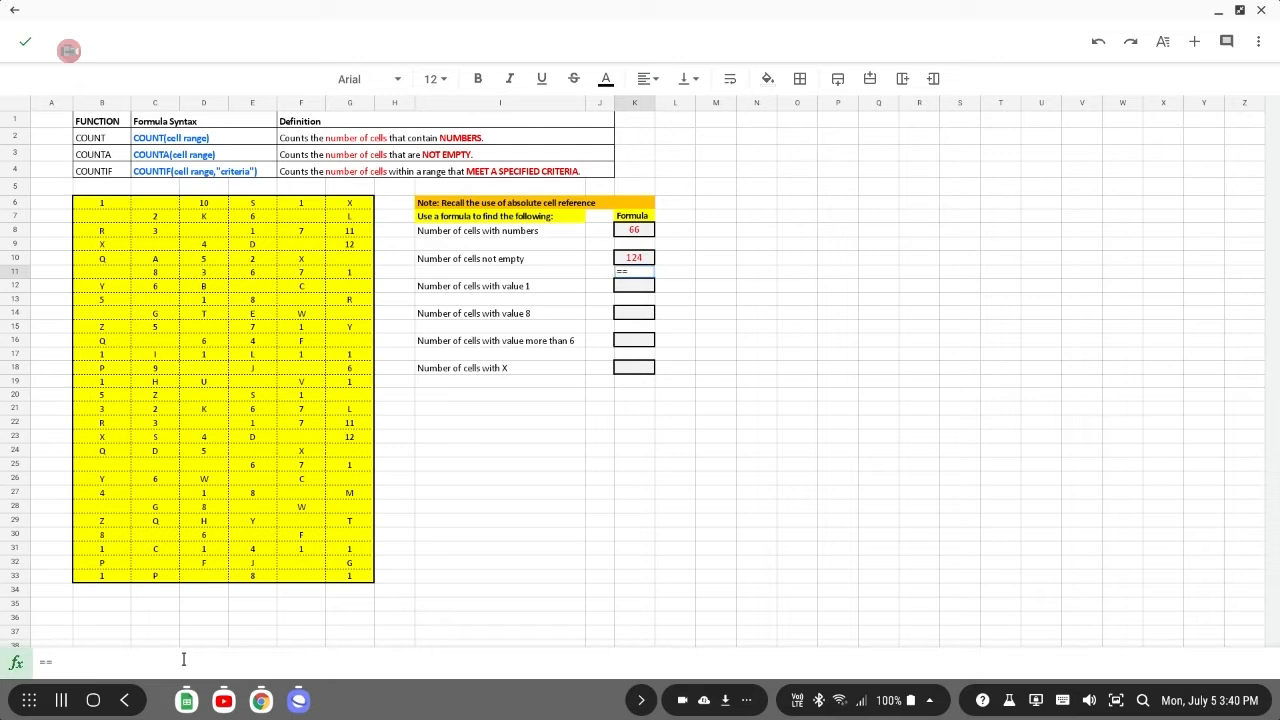
key(BackSpace)
text(countif)
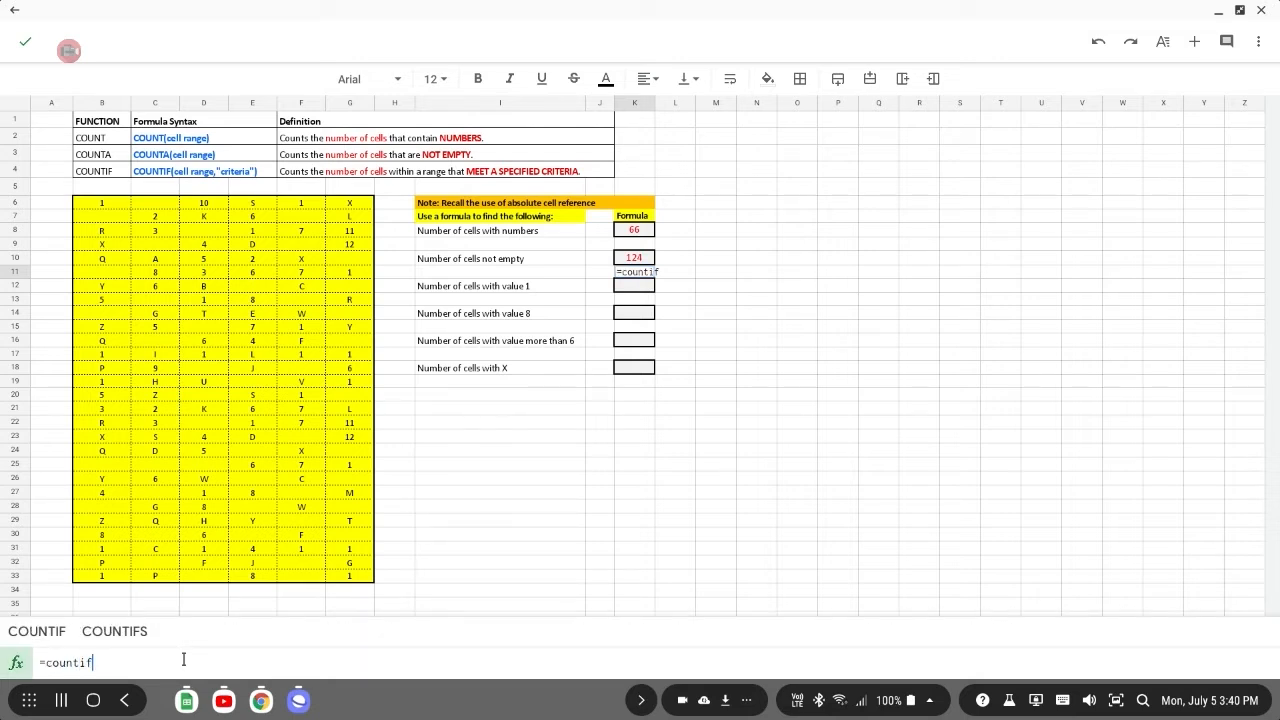
text(()
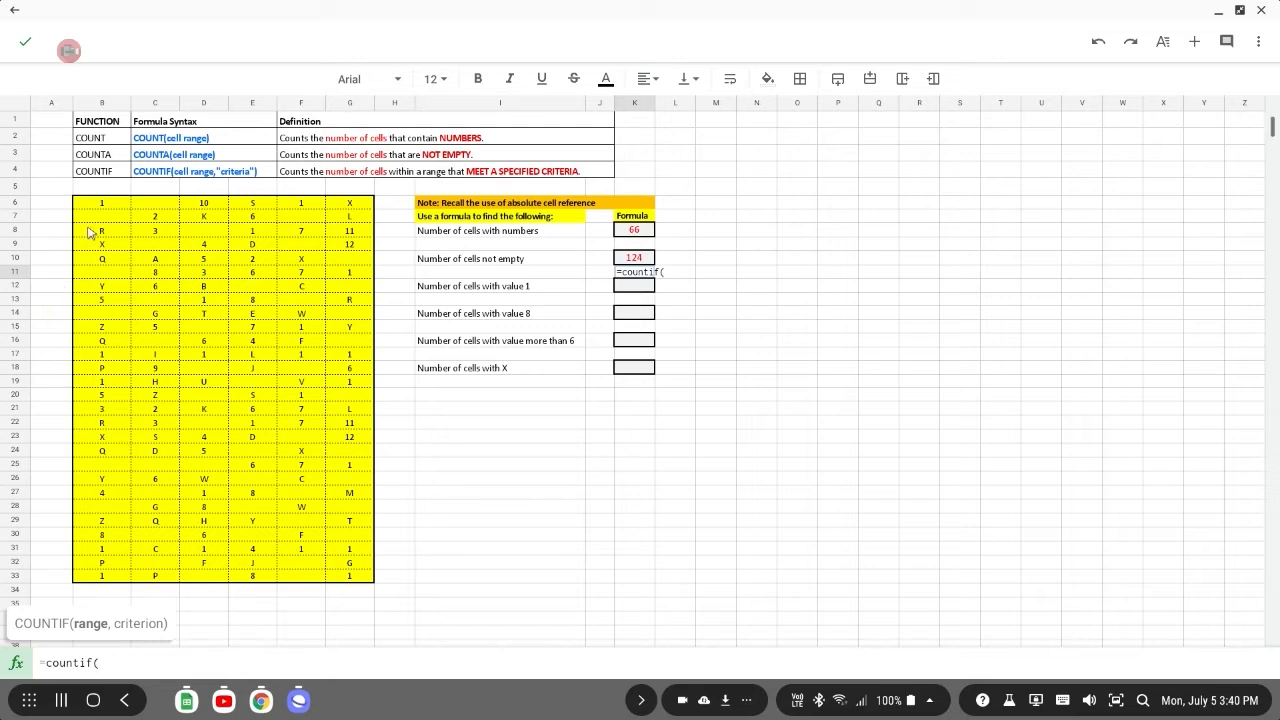
drag(96, 207, 345, 580)
text(,)
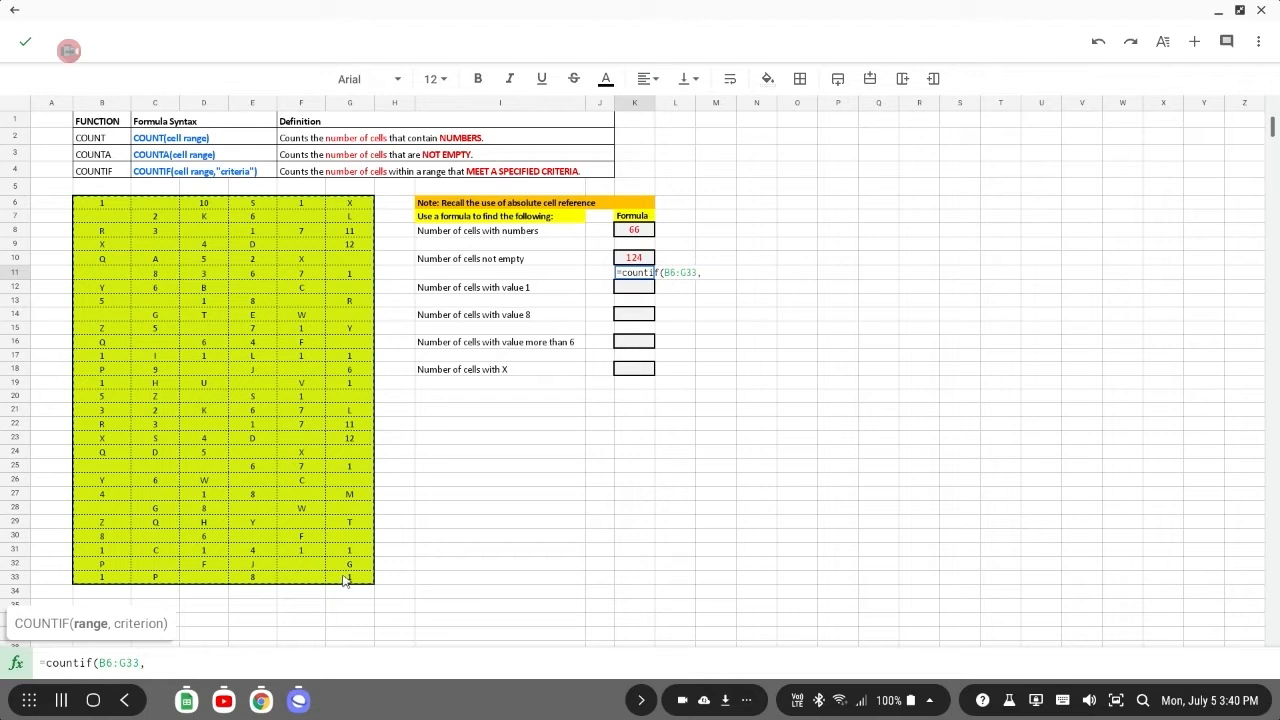
click(160, 663)
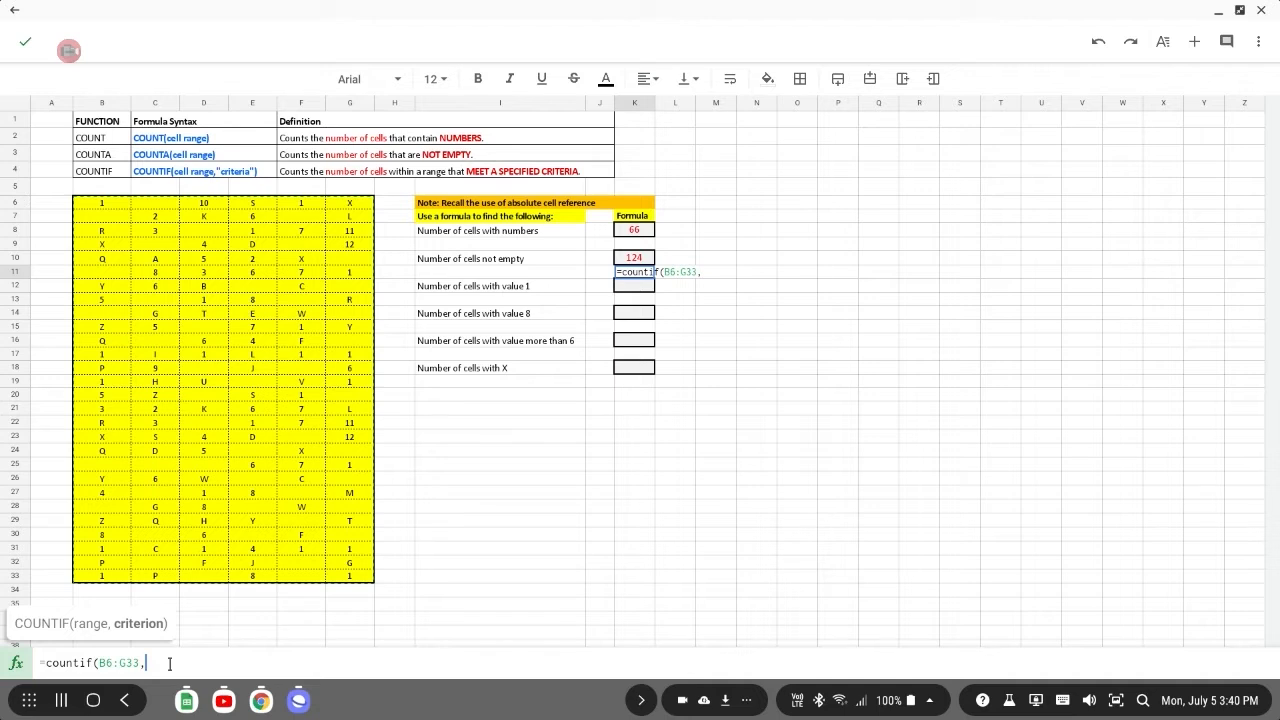
text("1)
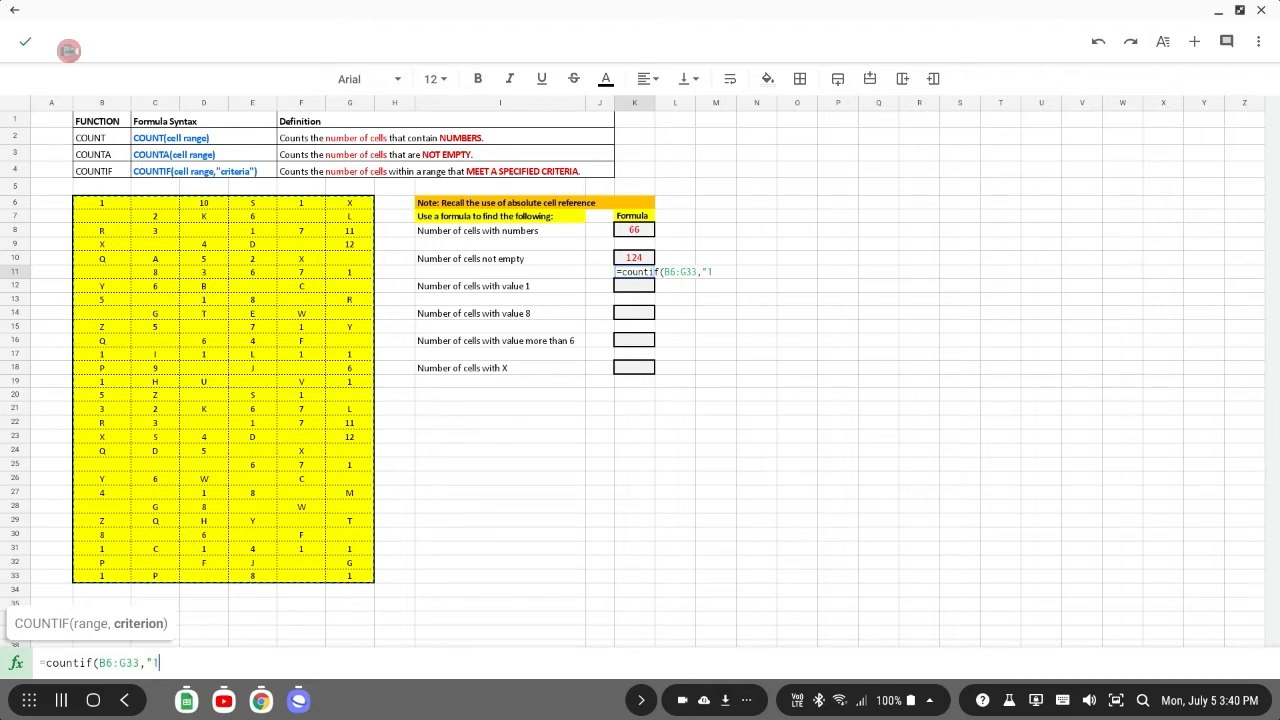
text(")
text())
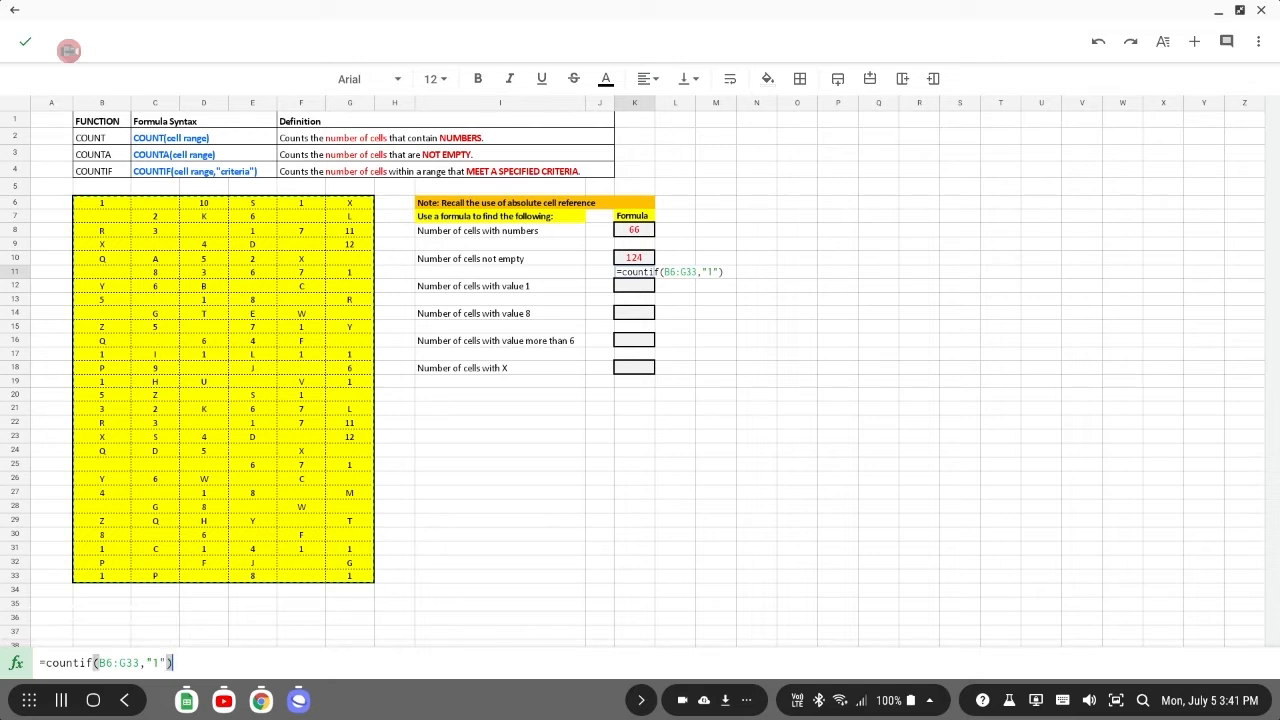
key(Return)
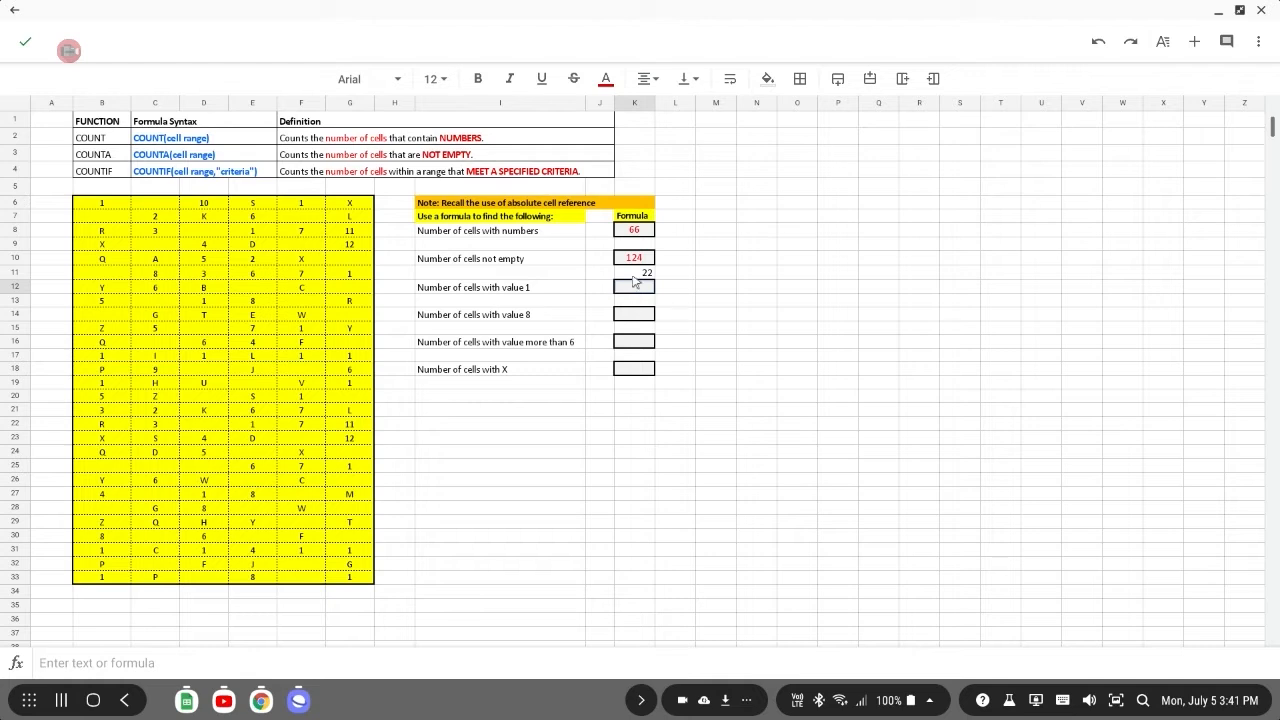
Select and copy the COUNTIF formula text from the value-1 result cell.
click(629, 316)
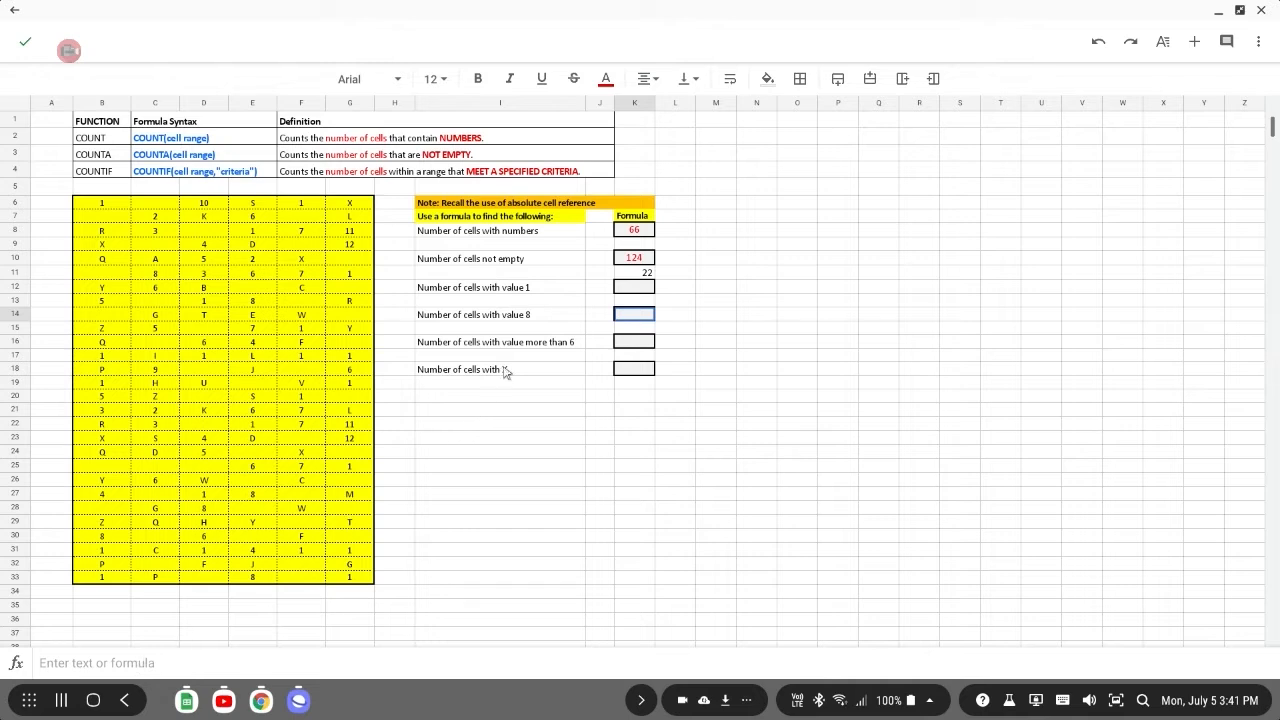
click(642, 274)
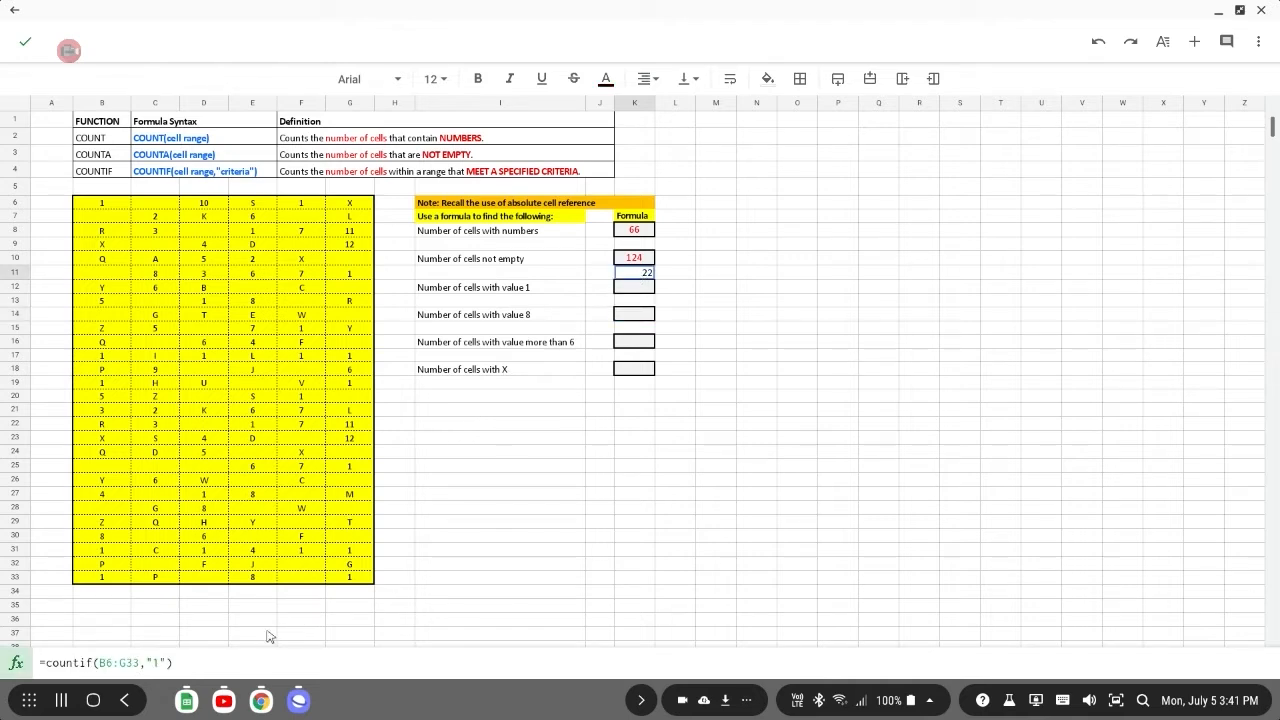
drag(197, 663, 36, 663)
key(ctrl+c)
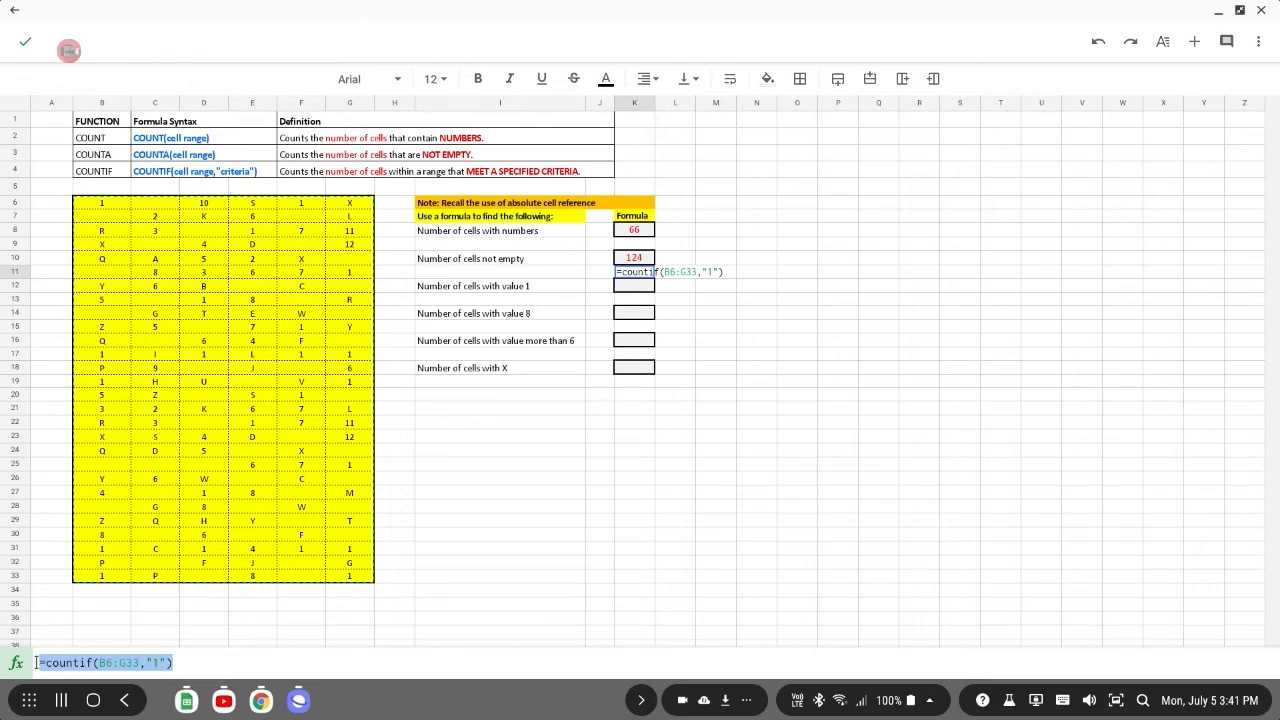
key(Return)
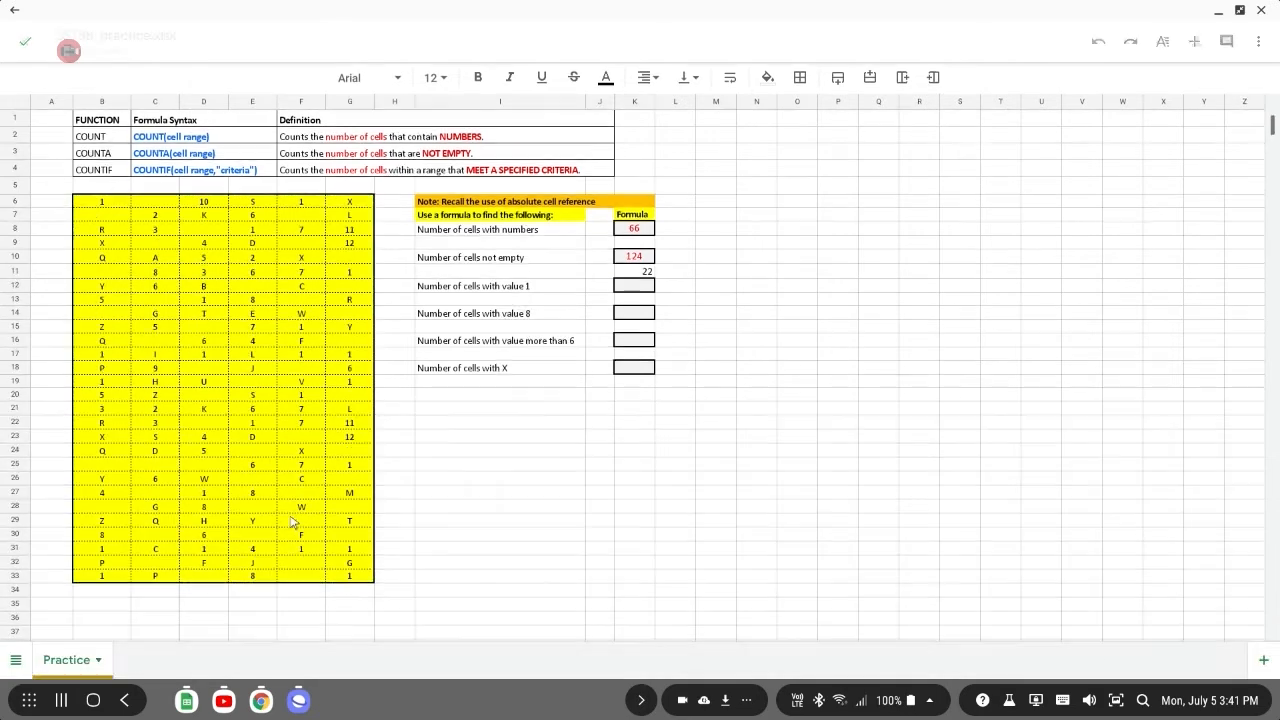
Paste the COUNTIF formula into the value 8 cell and change its criterion to "8".
click(640, 282)
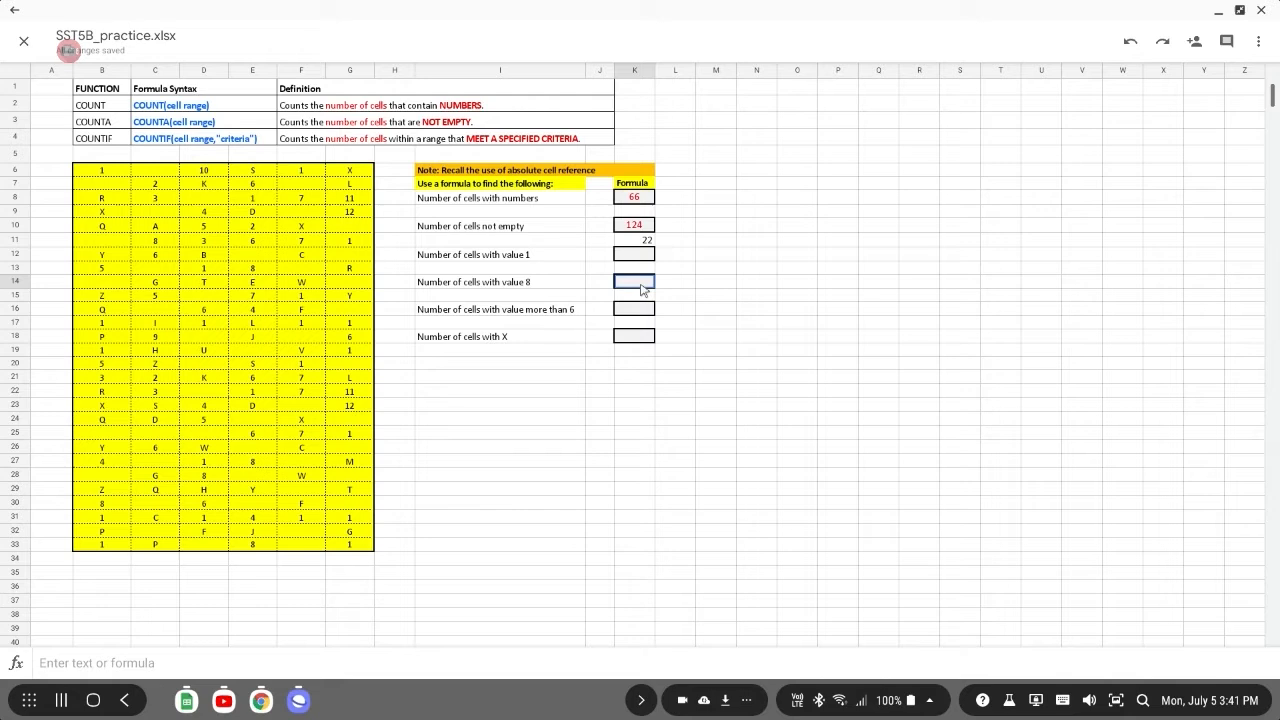
click(137, 663)
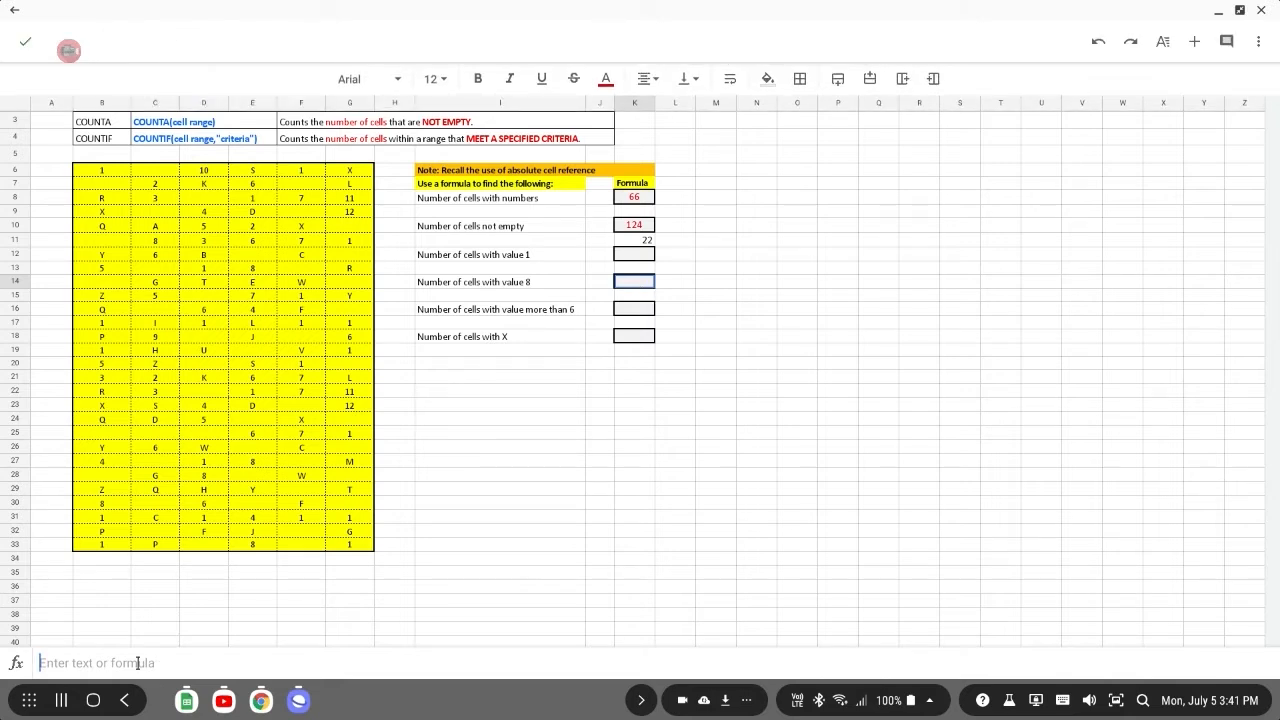
key(ctrl+v)
click(151, 663)
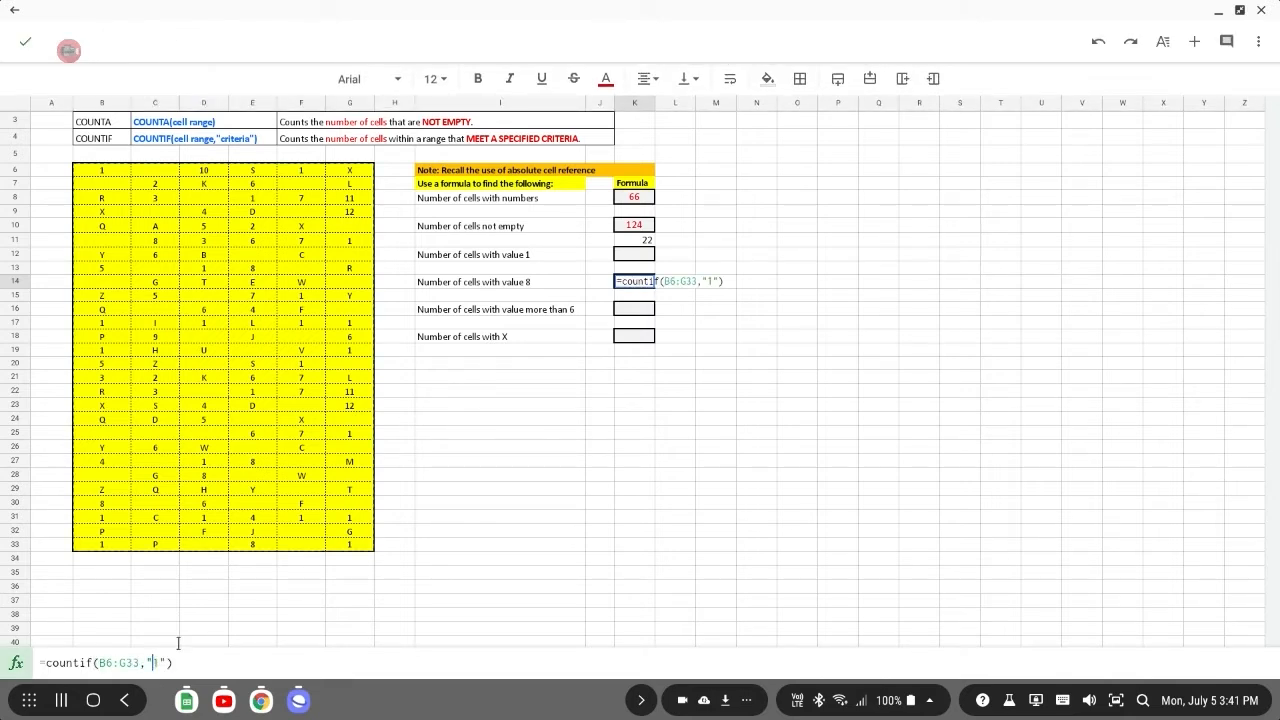
key(Delete)
text(8)
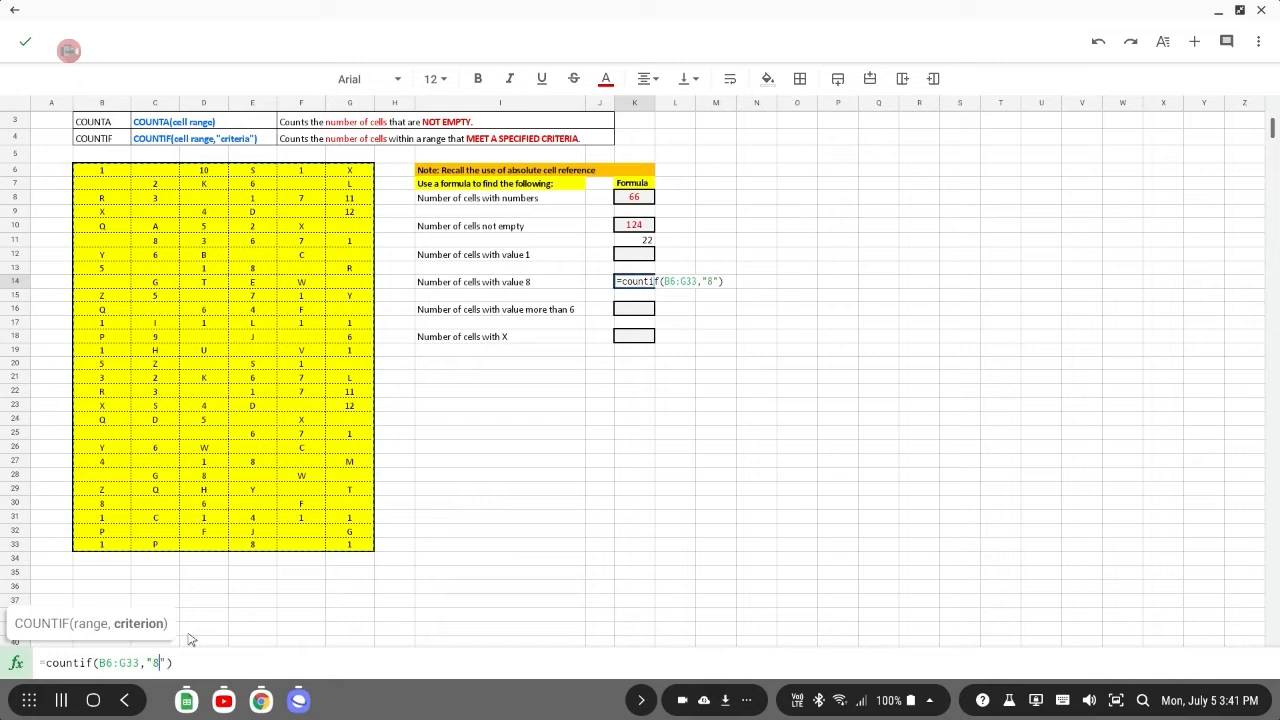
key(Return)
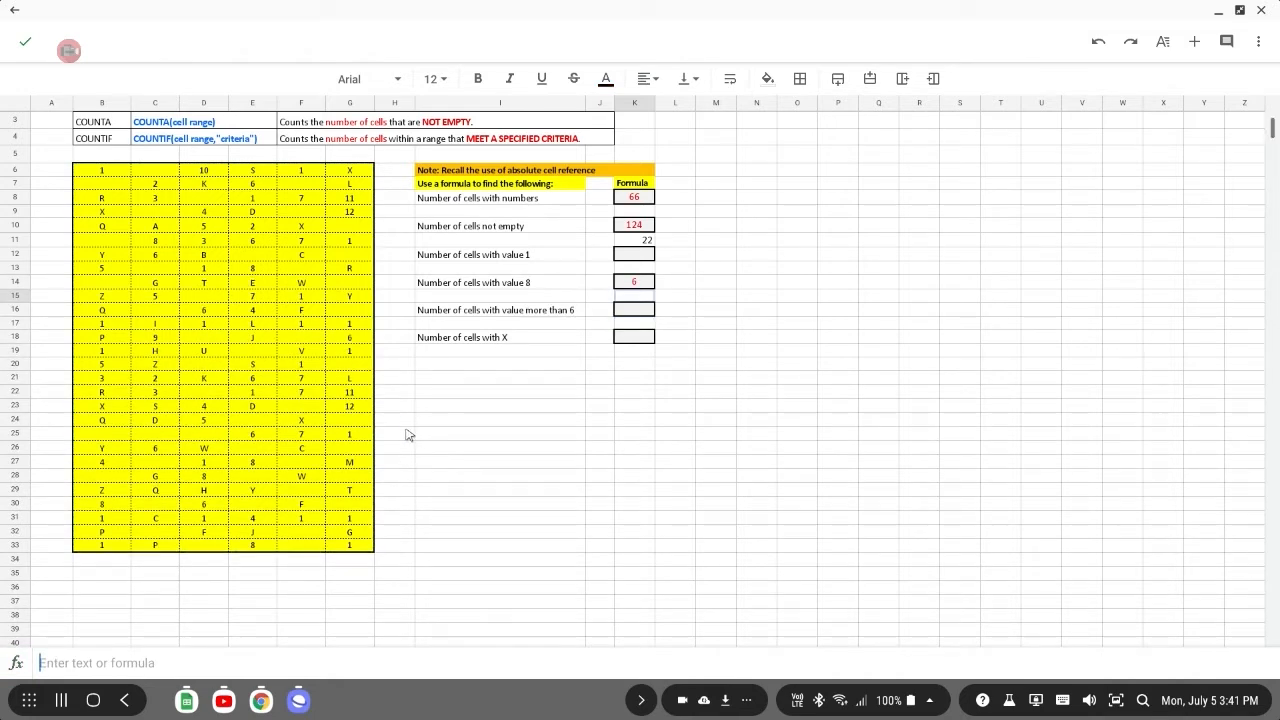
Enter =countif(B6:G33,">6") in the formula cell for the number of cells with value more than 6.
key(Down)
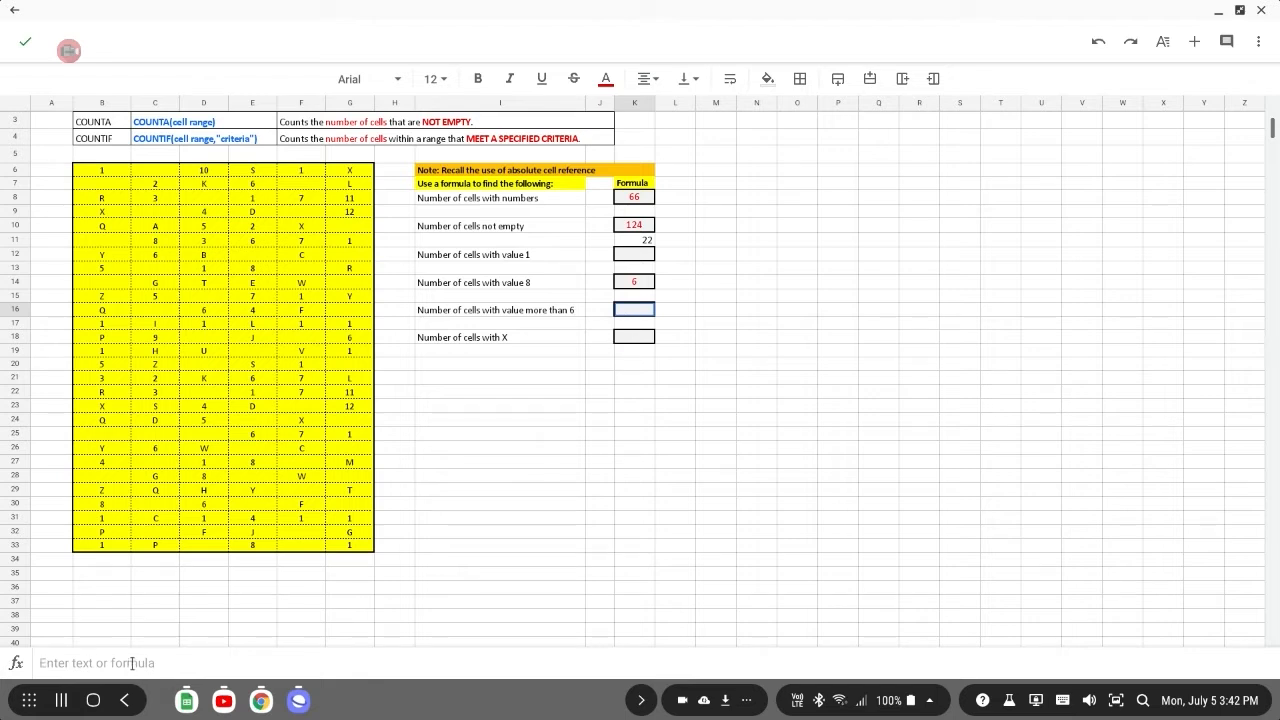
text(=)
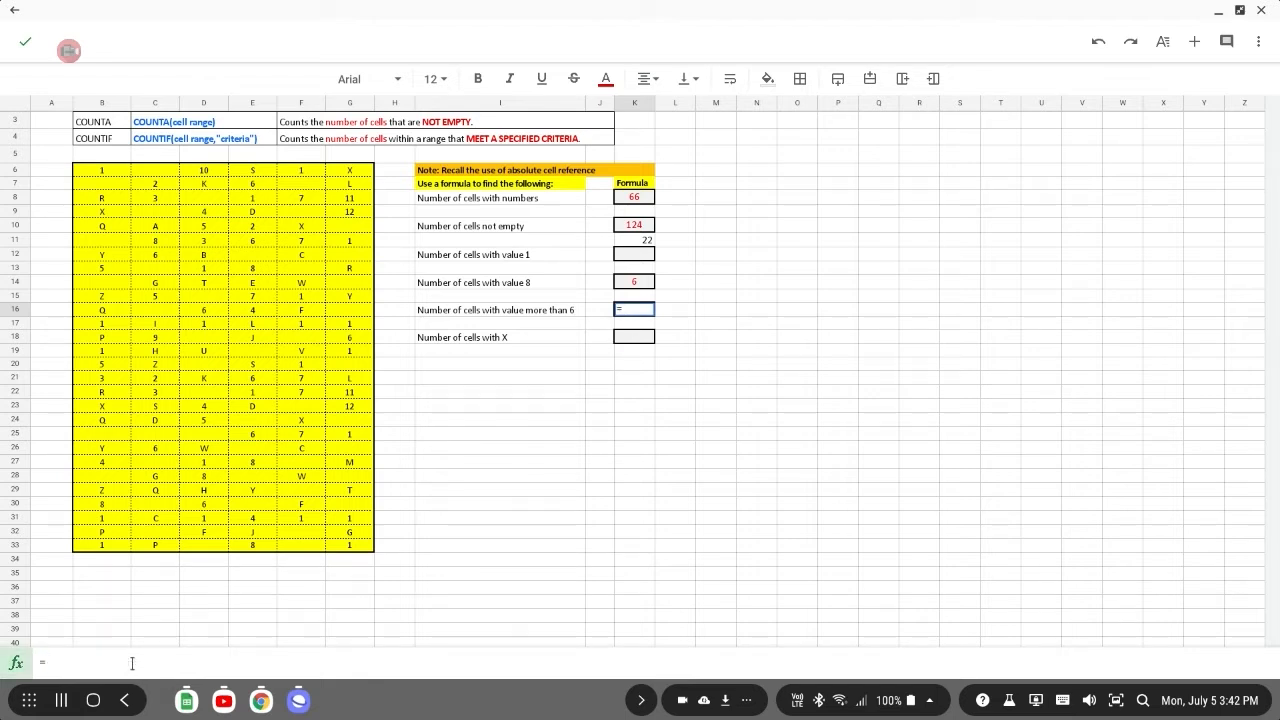
text(count)
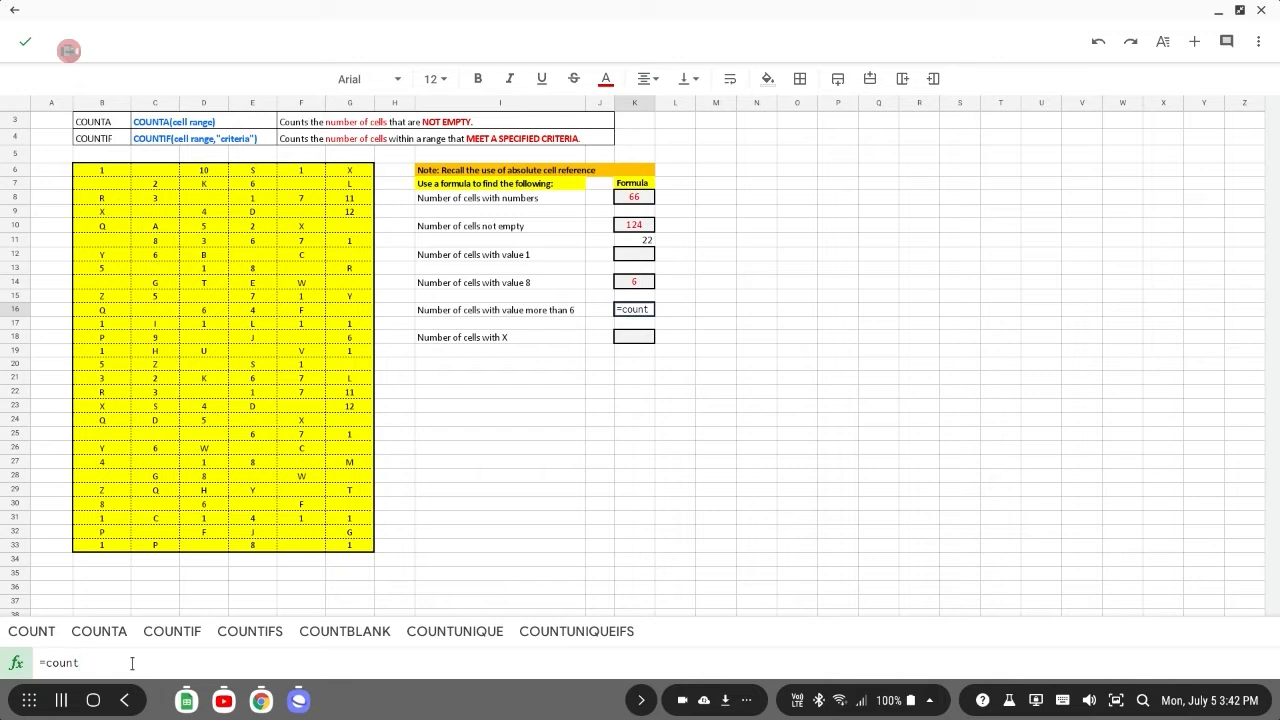
text(if()
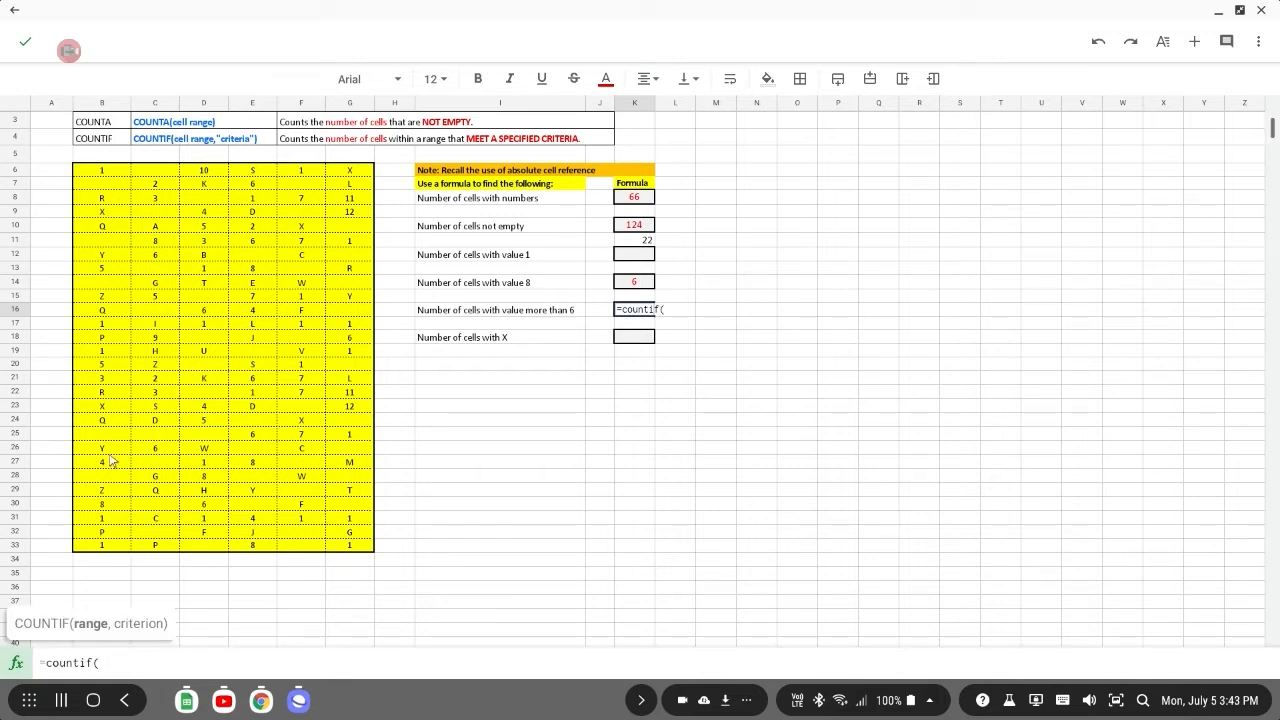
drag(93, 175, 343, 548)
text(,)
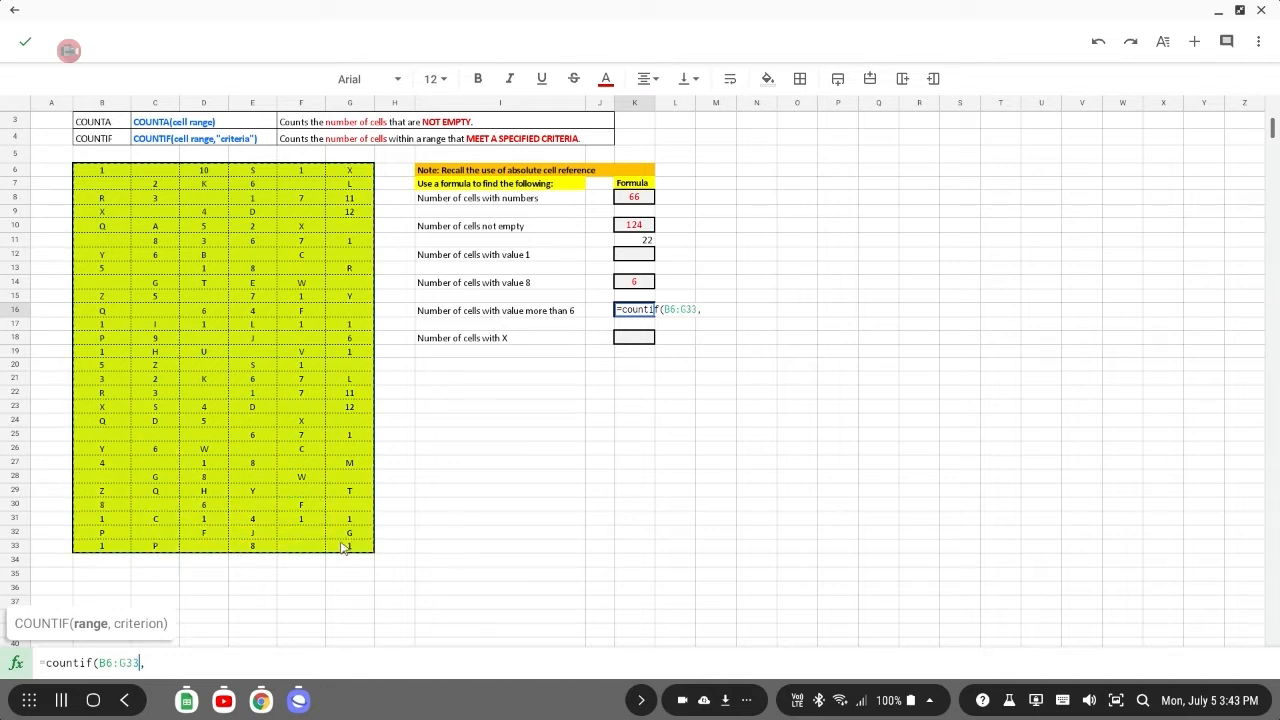
click(187, 665)
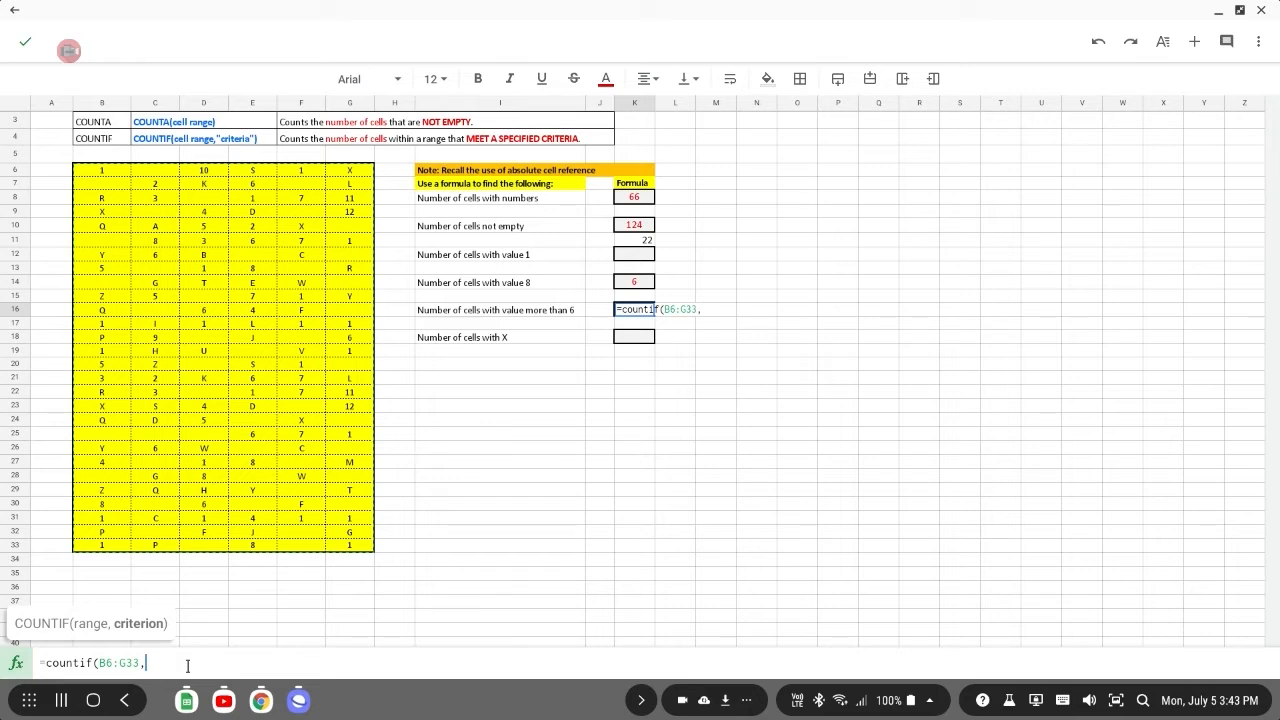
text(">6)
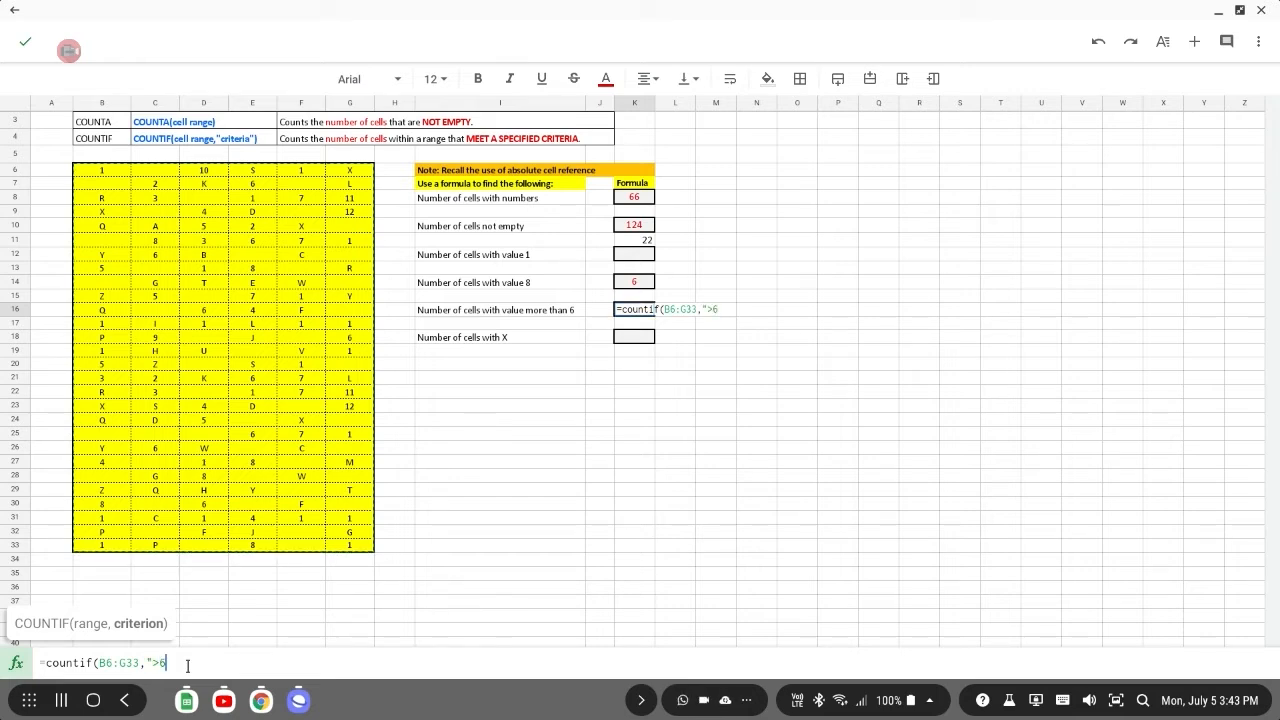
text("))
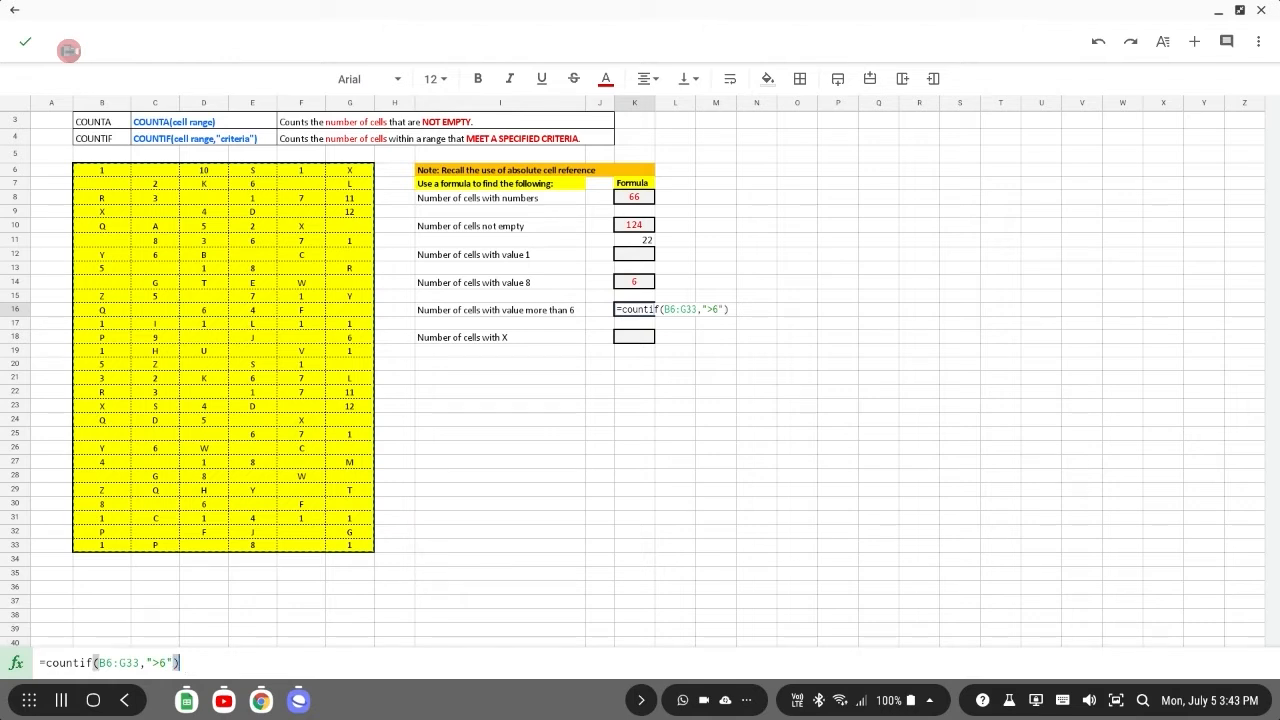
key(Return)
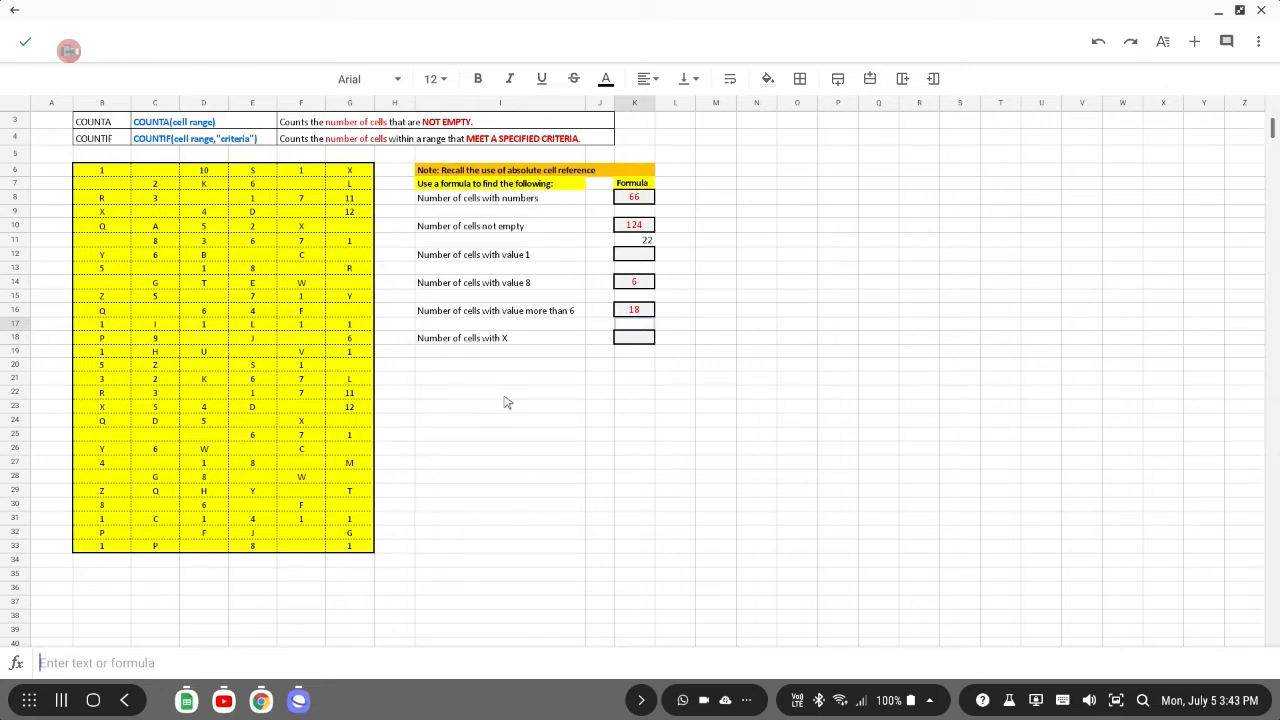
Enter =countif(B6:G33,"X") in the formula cell for the number of cells with X.
click(634, 340)
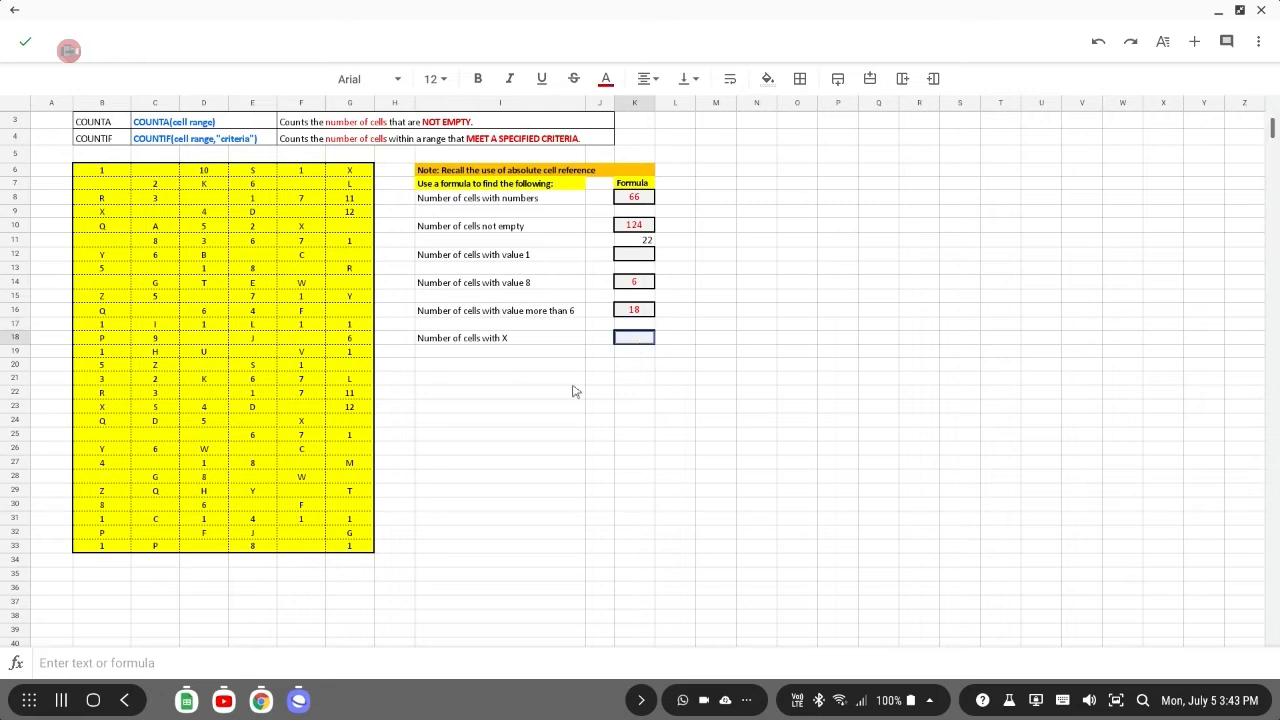
click(223, 663)
text(=)
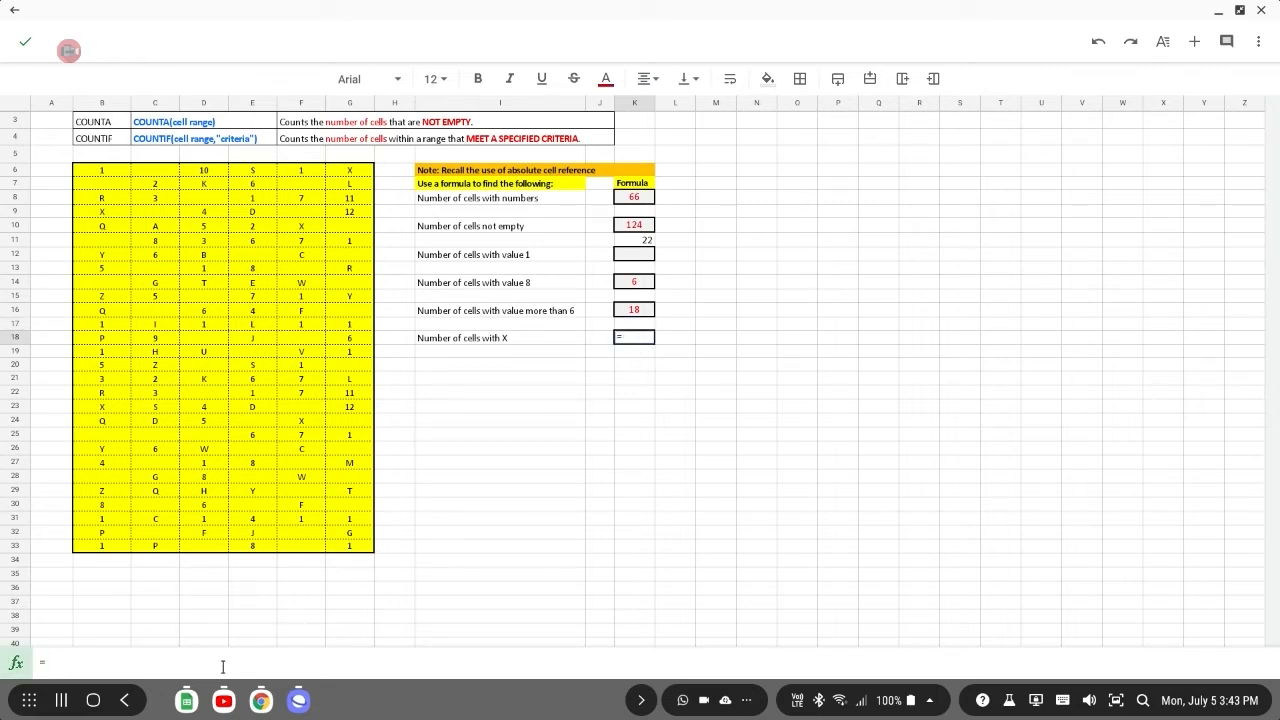
text(countif)
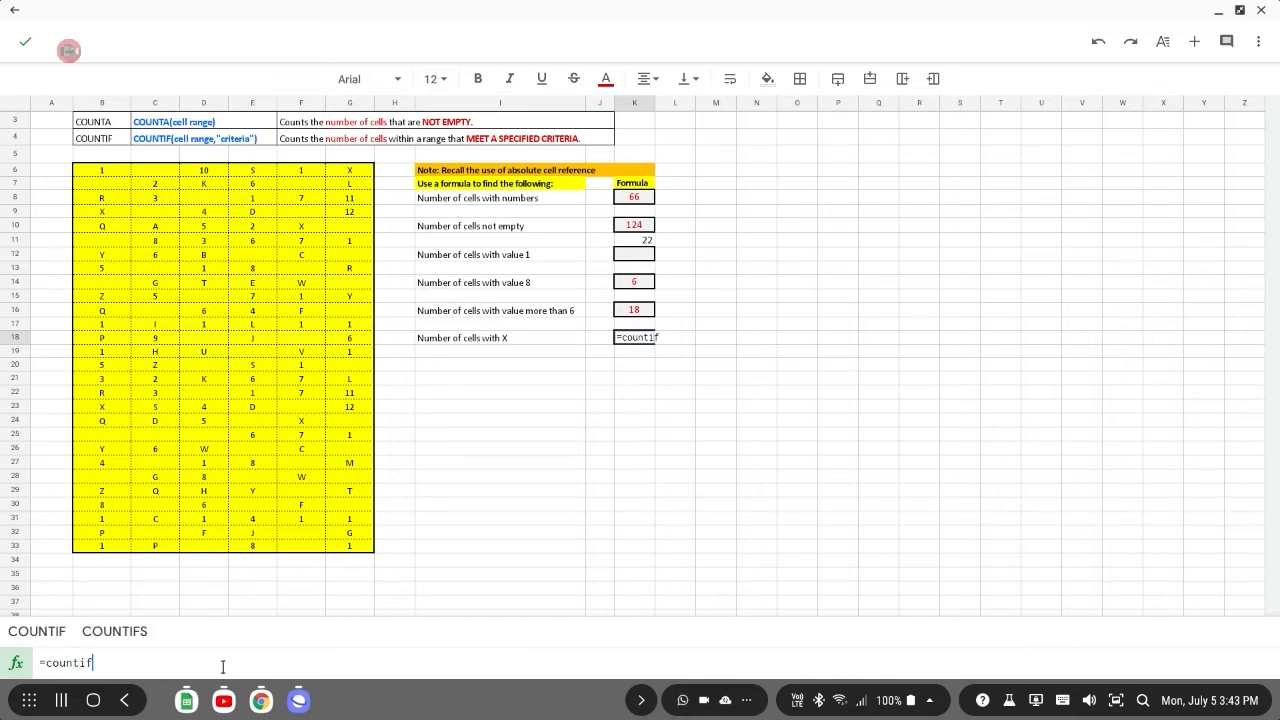
text(()
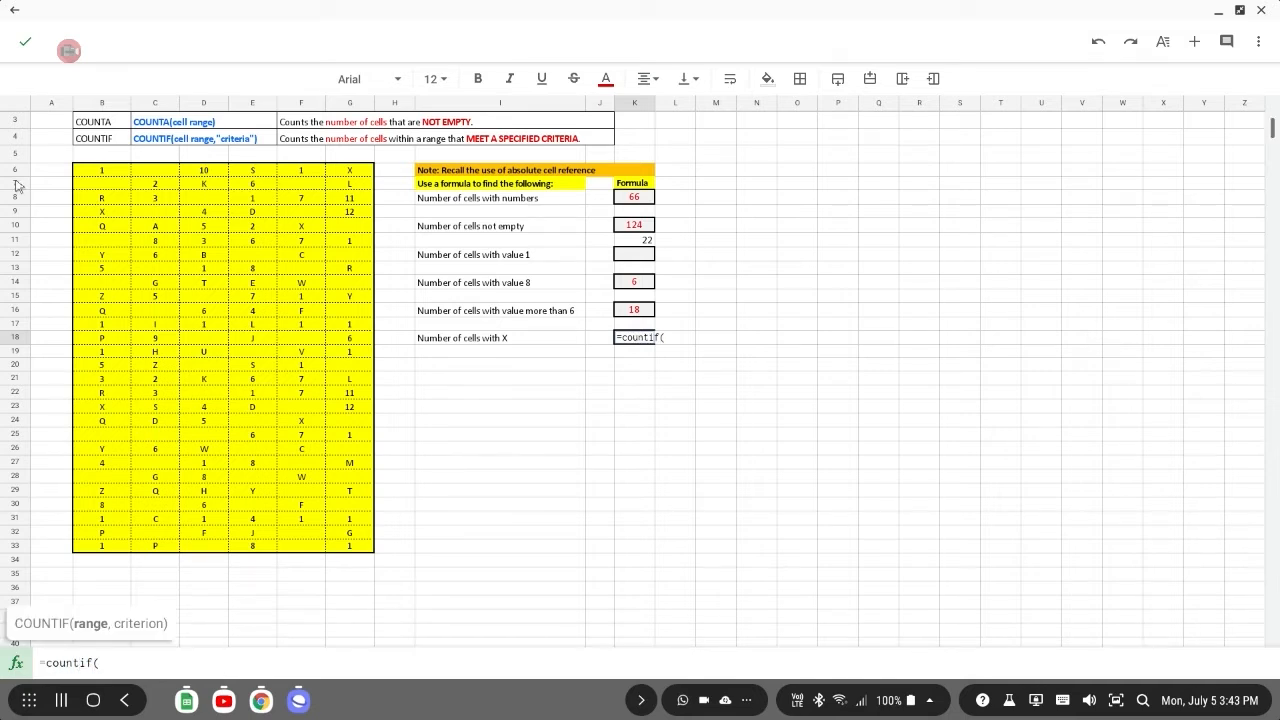
drag(92, 171, 348, 548)
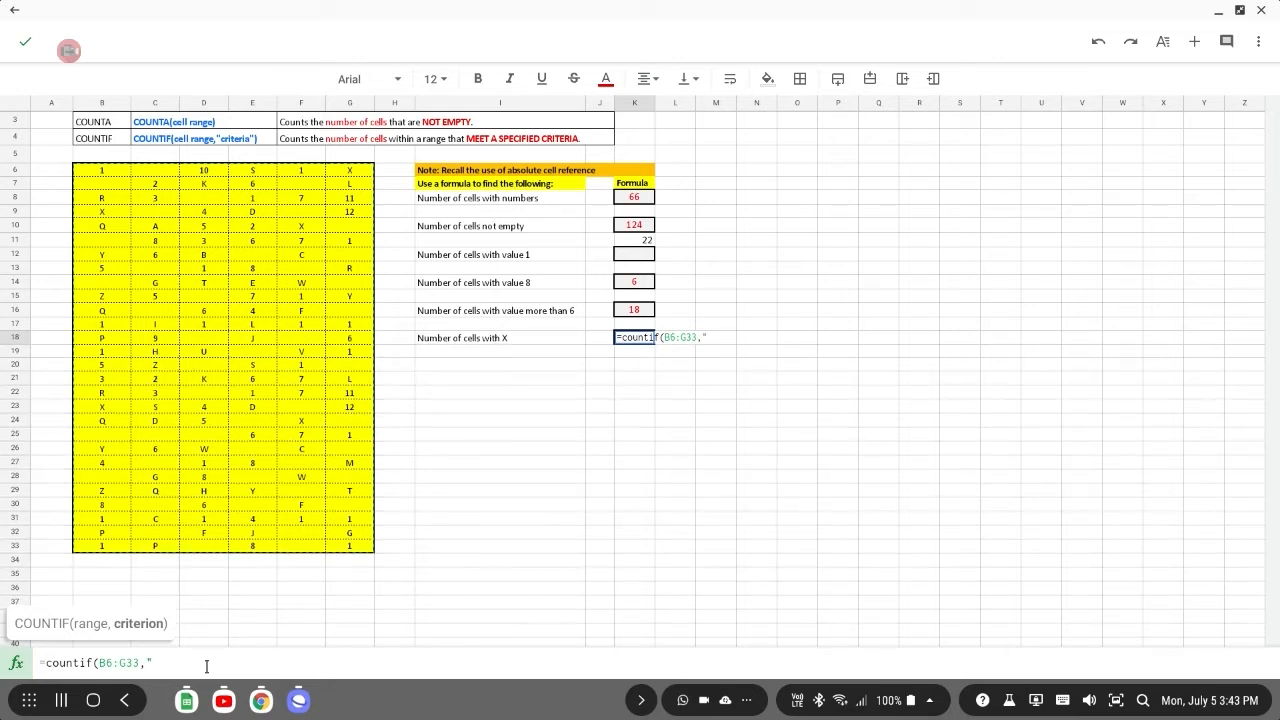
text(X"))
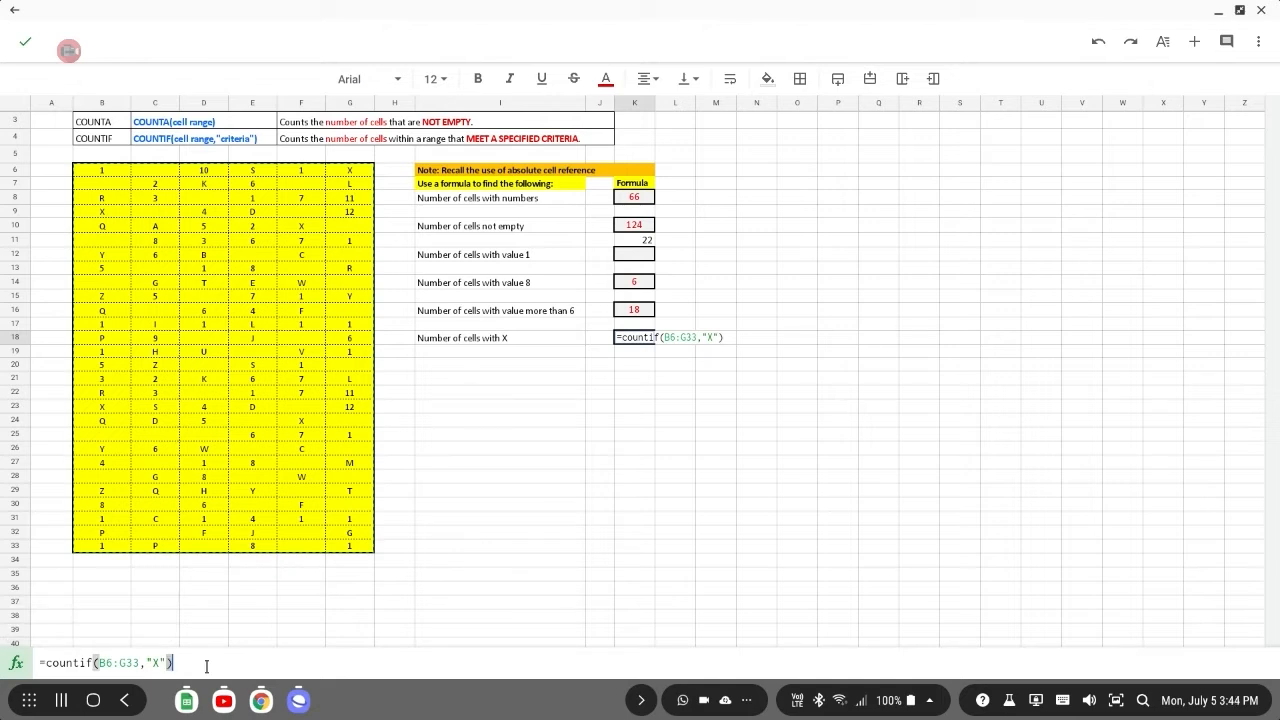
key(Return)
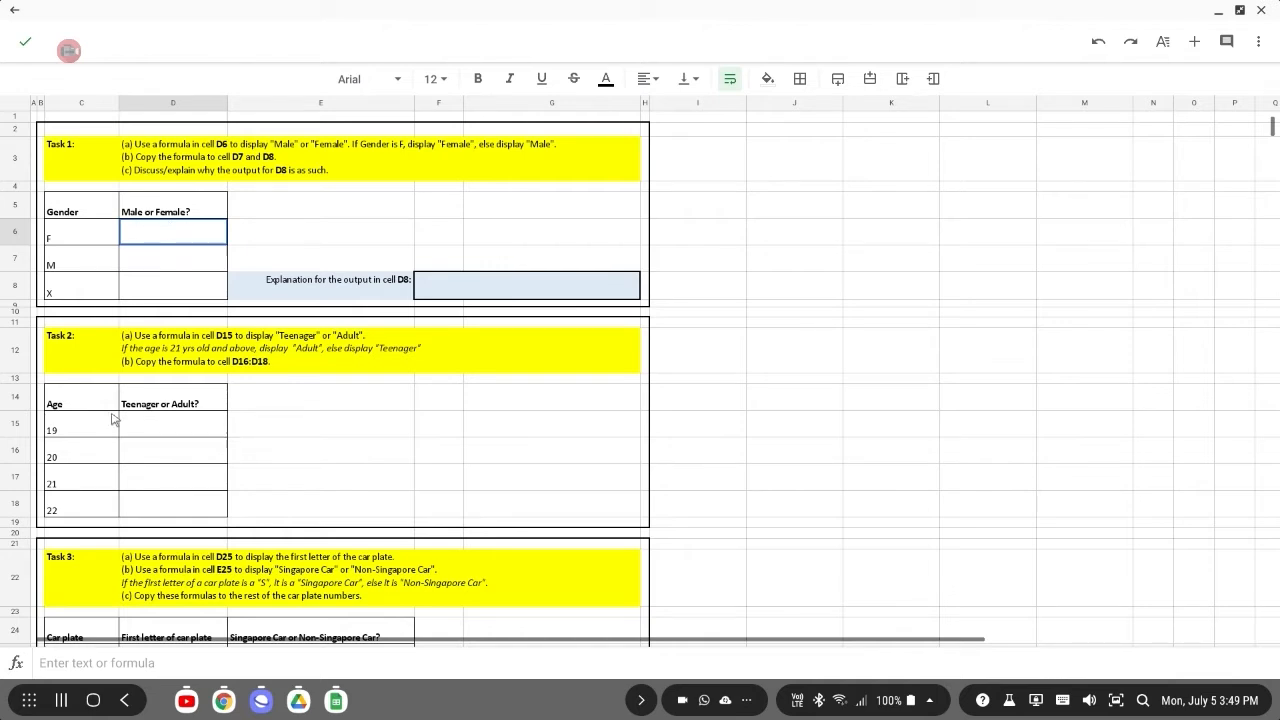
On the Task 1 sheet, enter =if(C6="F","Female","Male") in cell D6 to label the gender.
click(64, 667)
text(=i)
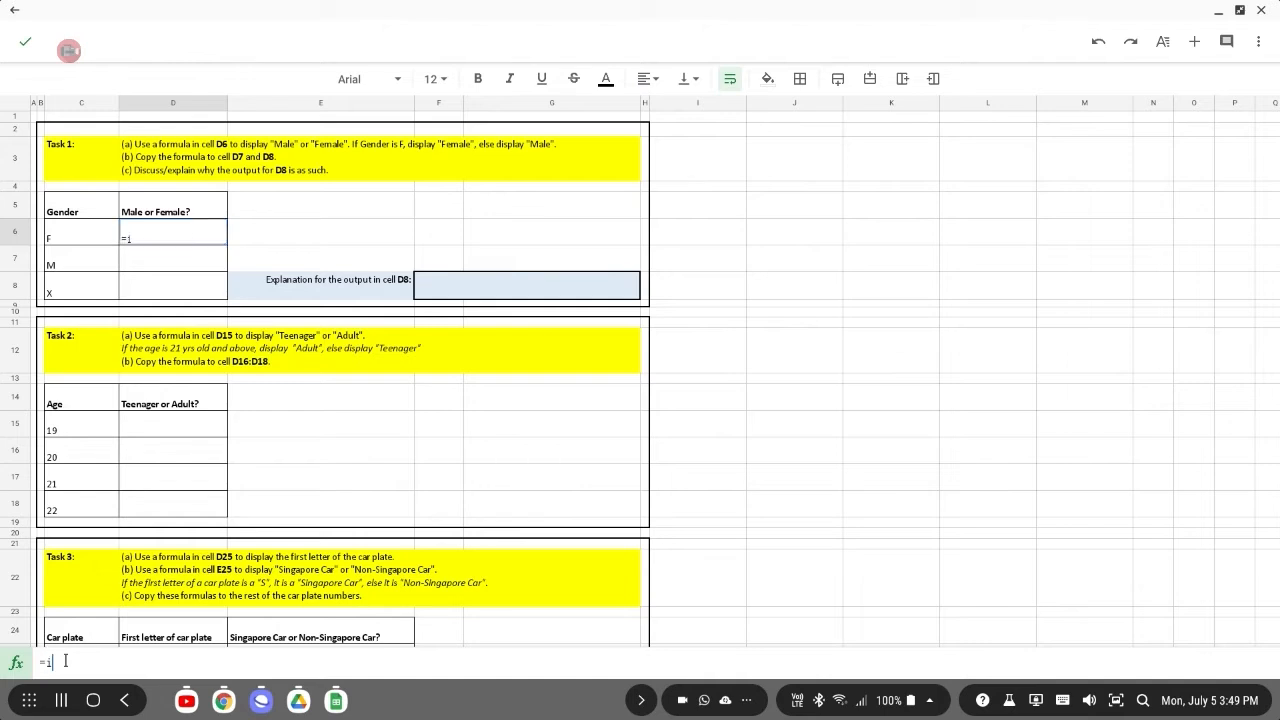
text(f()
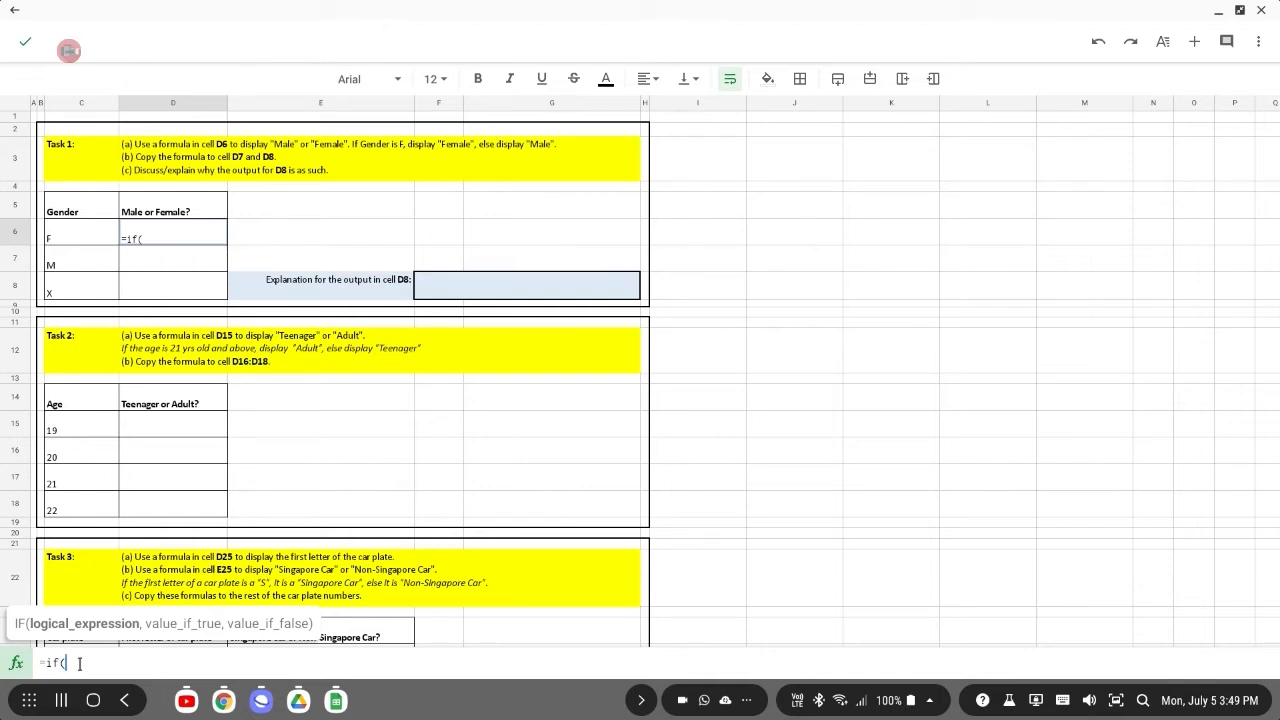
click(62, 238)
text(,)
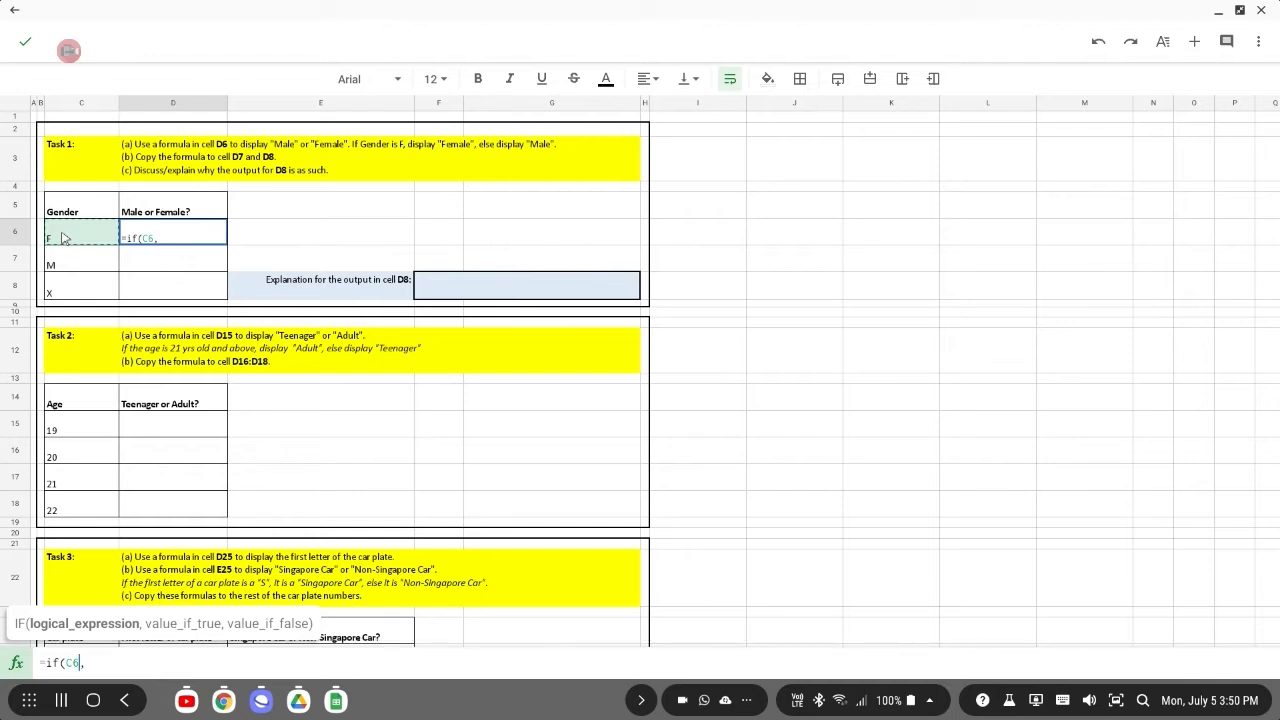
text(=")
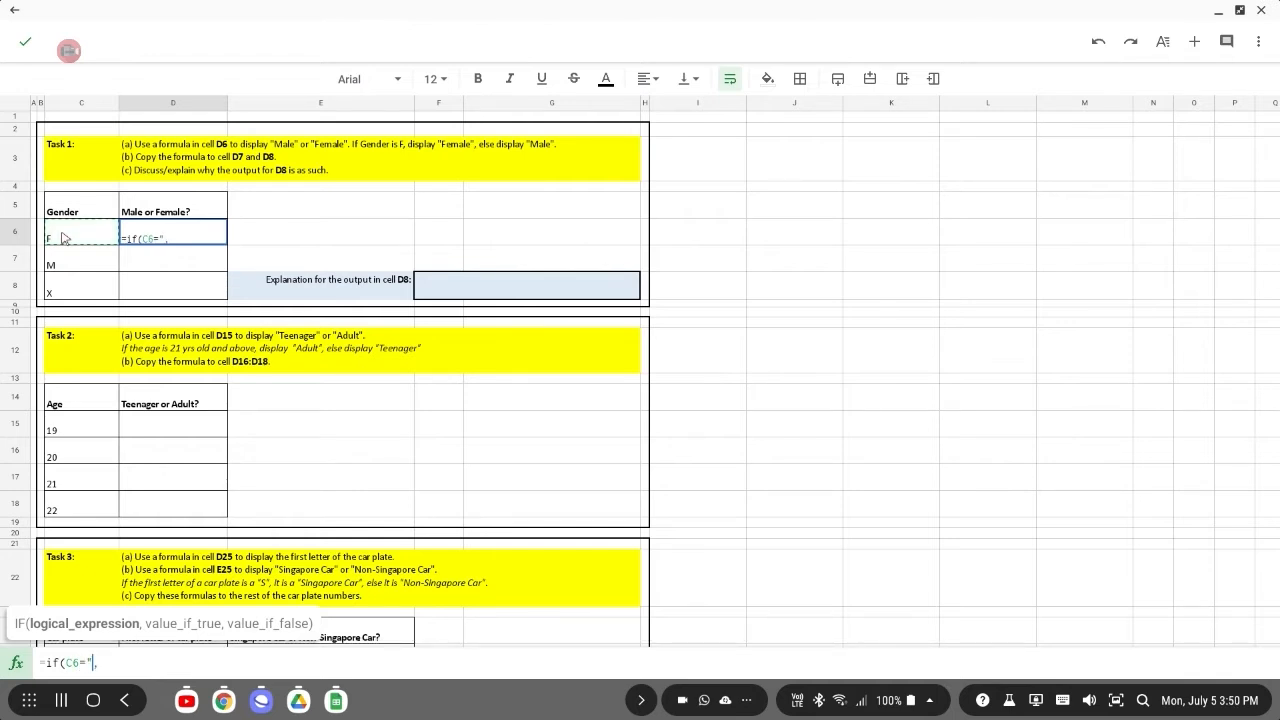
text(F")
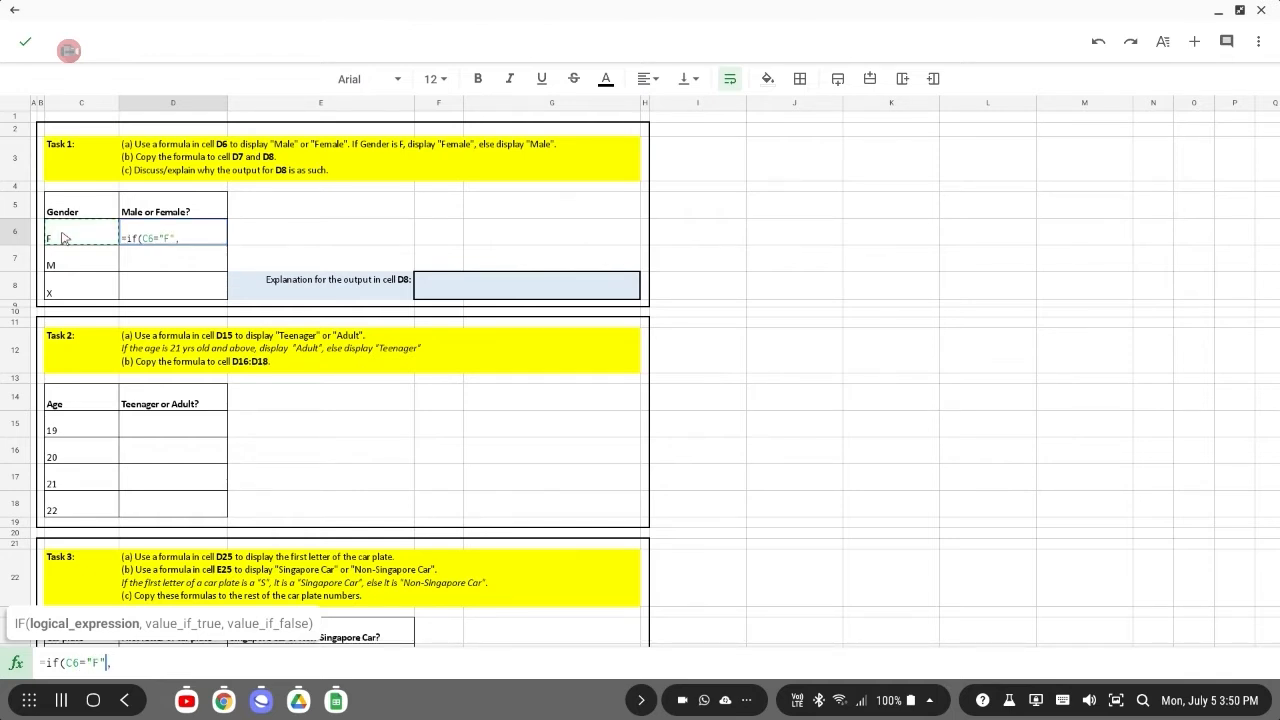
click(133, 660)
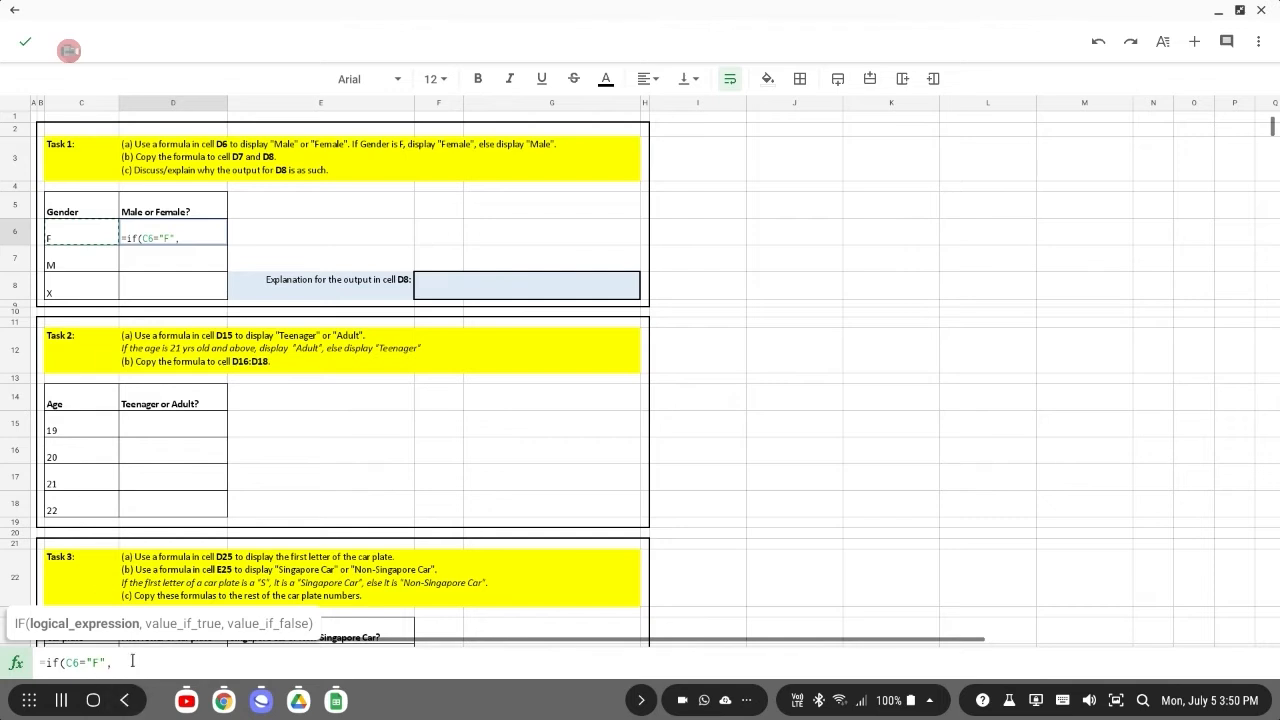
key(BackSpace)
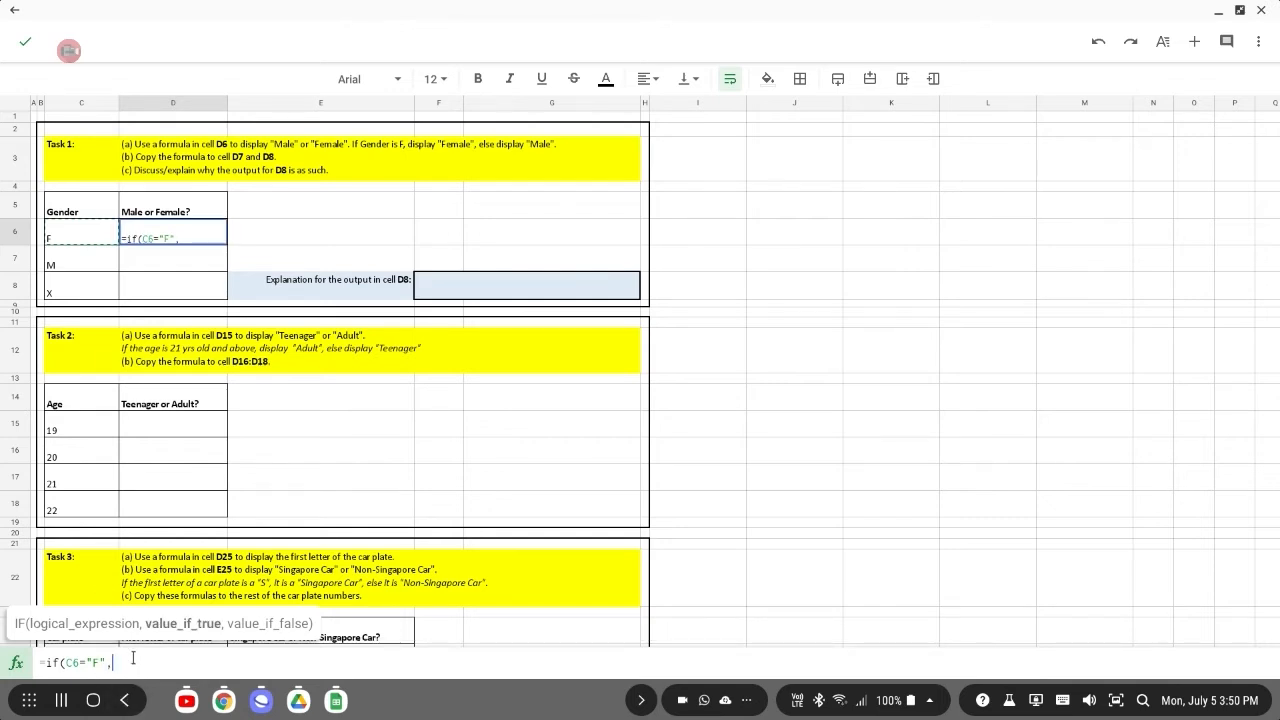
text("Fe)
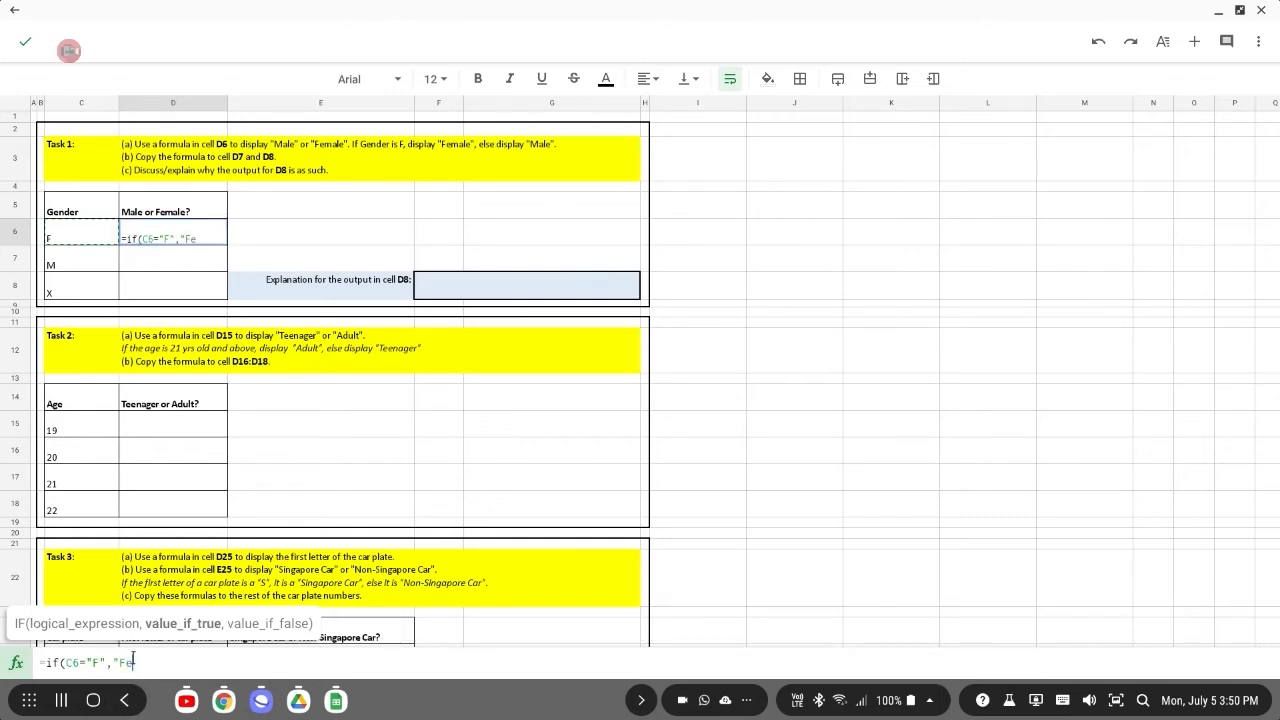
text(male",")
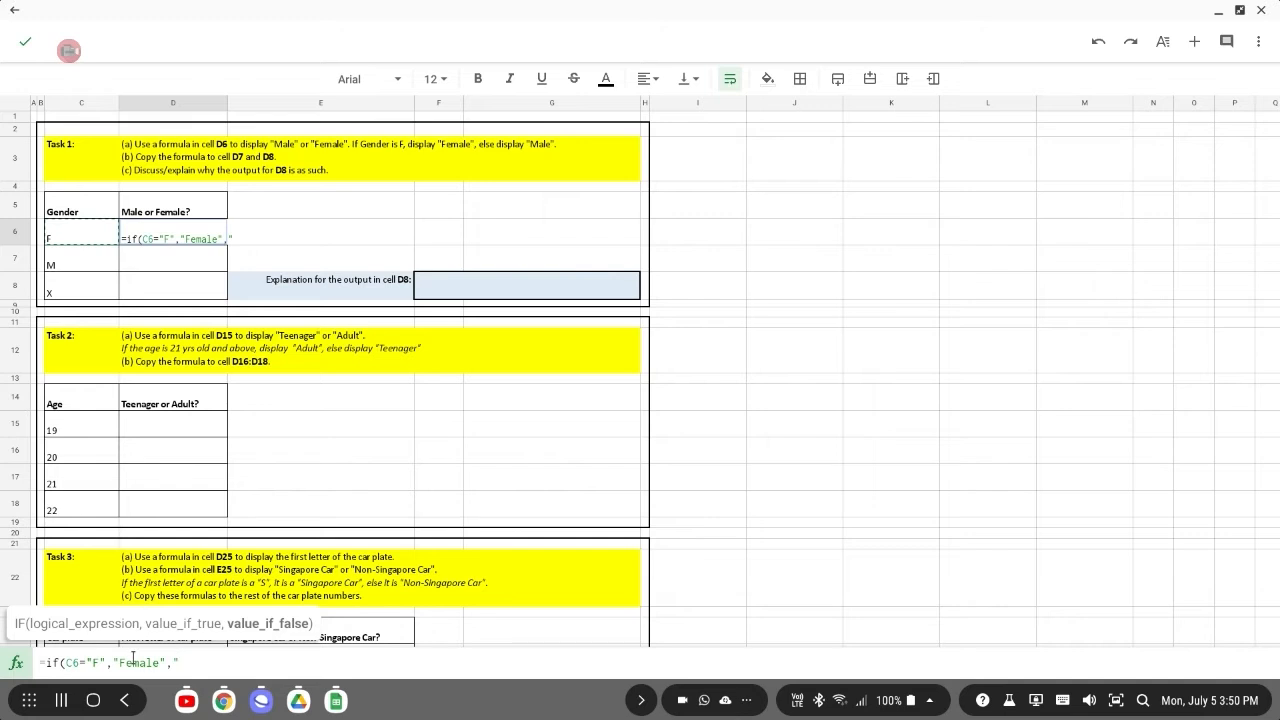
text(Male"))
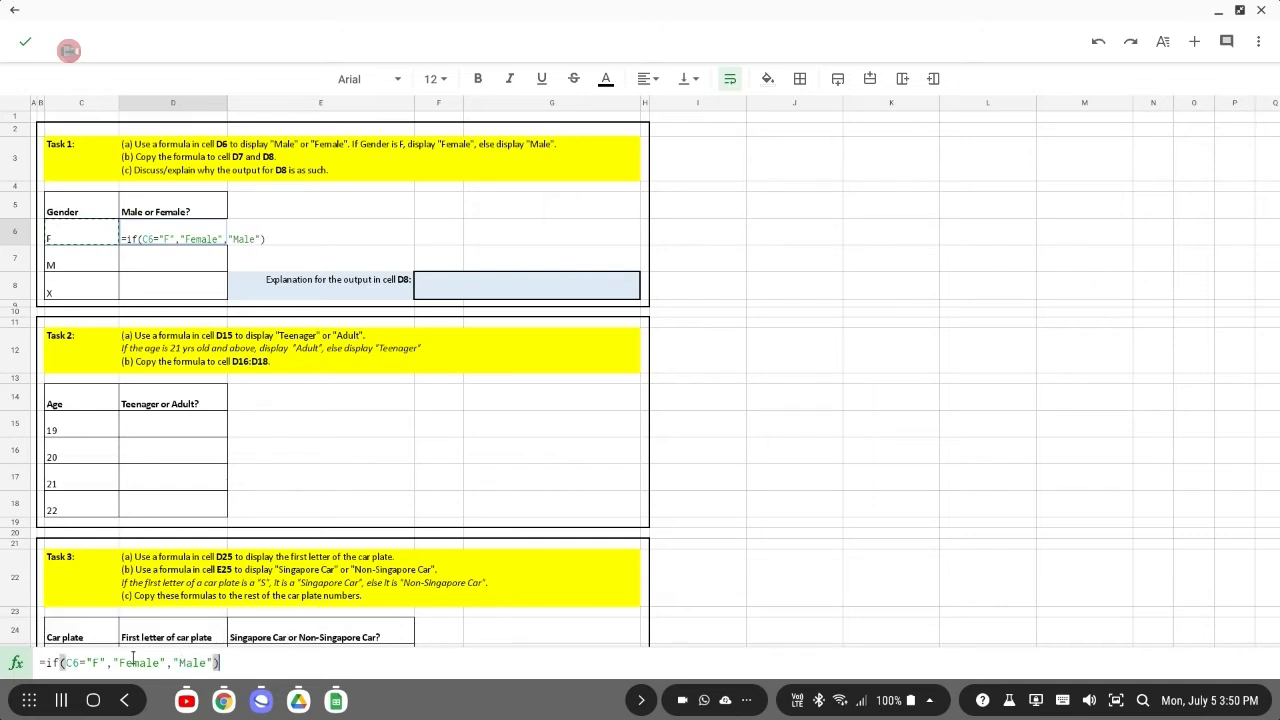
key(Return)
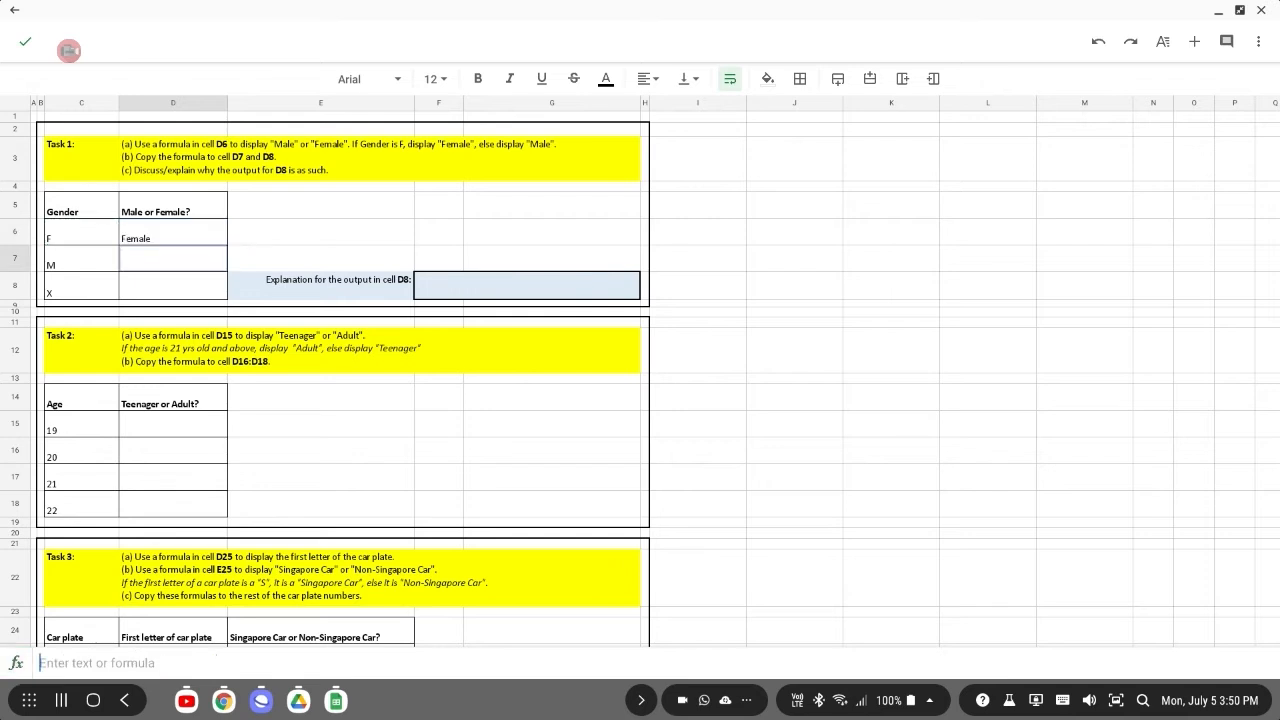
Copy the D6 formula and paste it into cells D7 and D8.
click(153, 236)
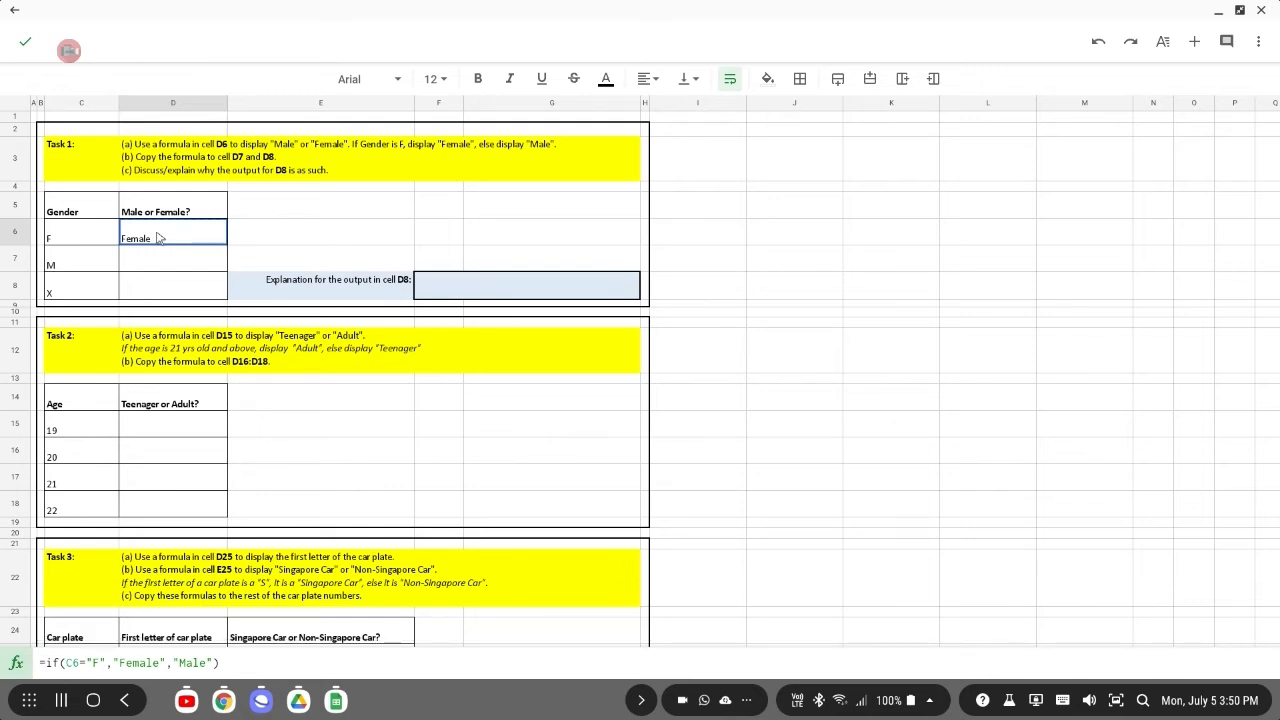
key(ctrl+c)
click(165, 266)
key(ctrl+v)
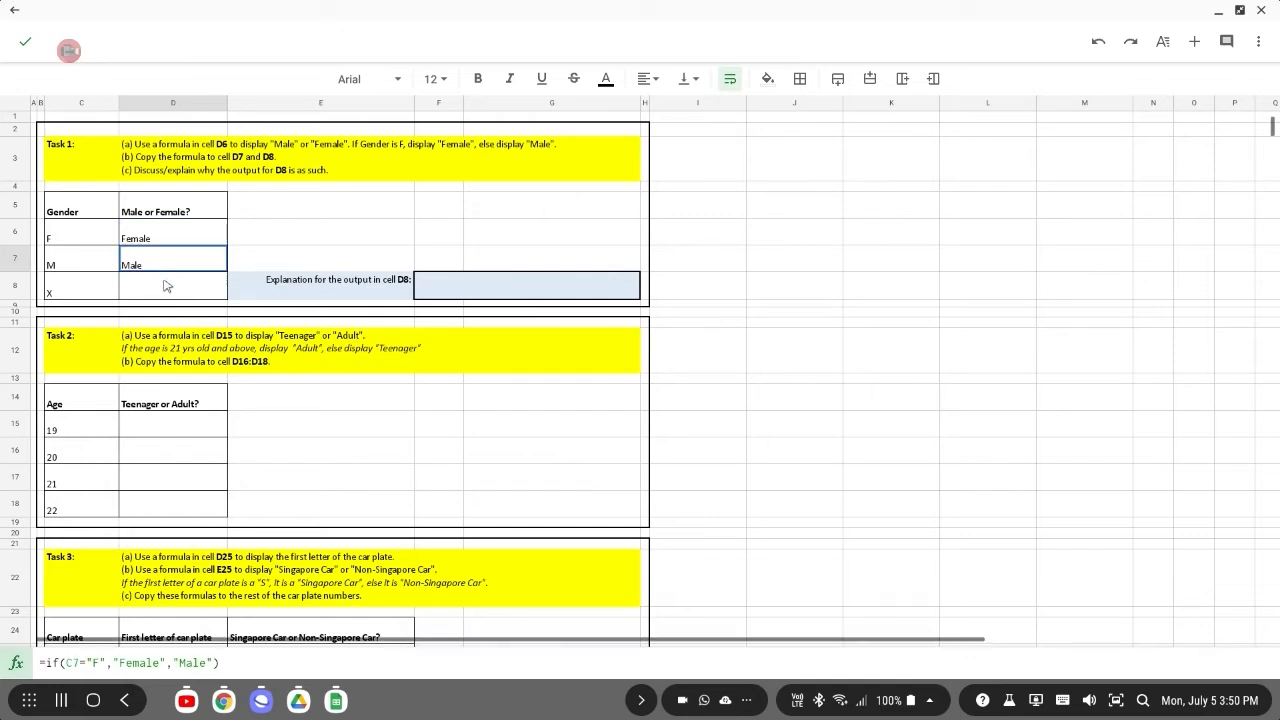
click(166, 286)
key(ctrl+v)
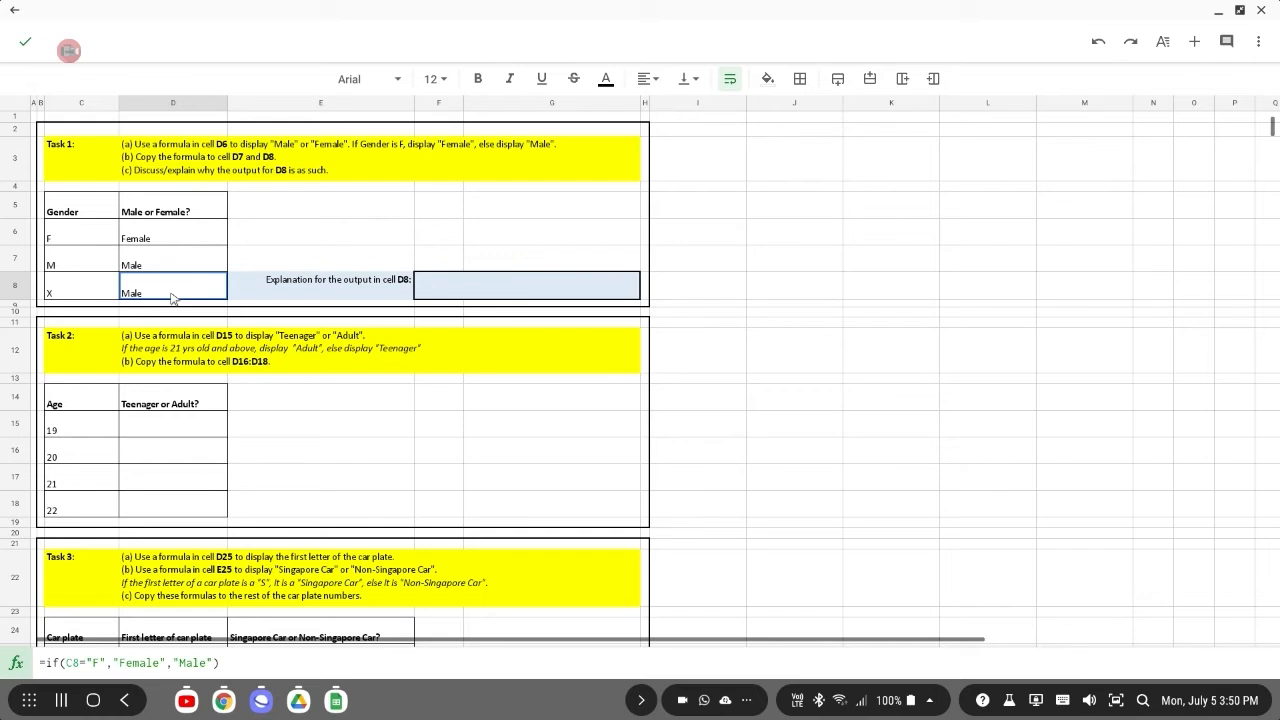
In Task 2, enter =if(C15>=21,"Adult","Teenager") in cell D15 to label the age category.
scroll(172, 298, down, 4)
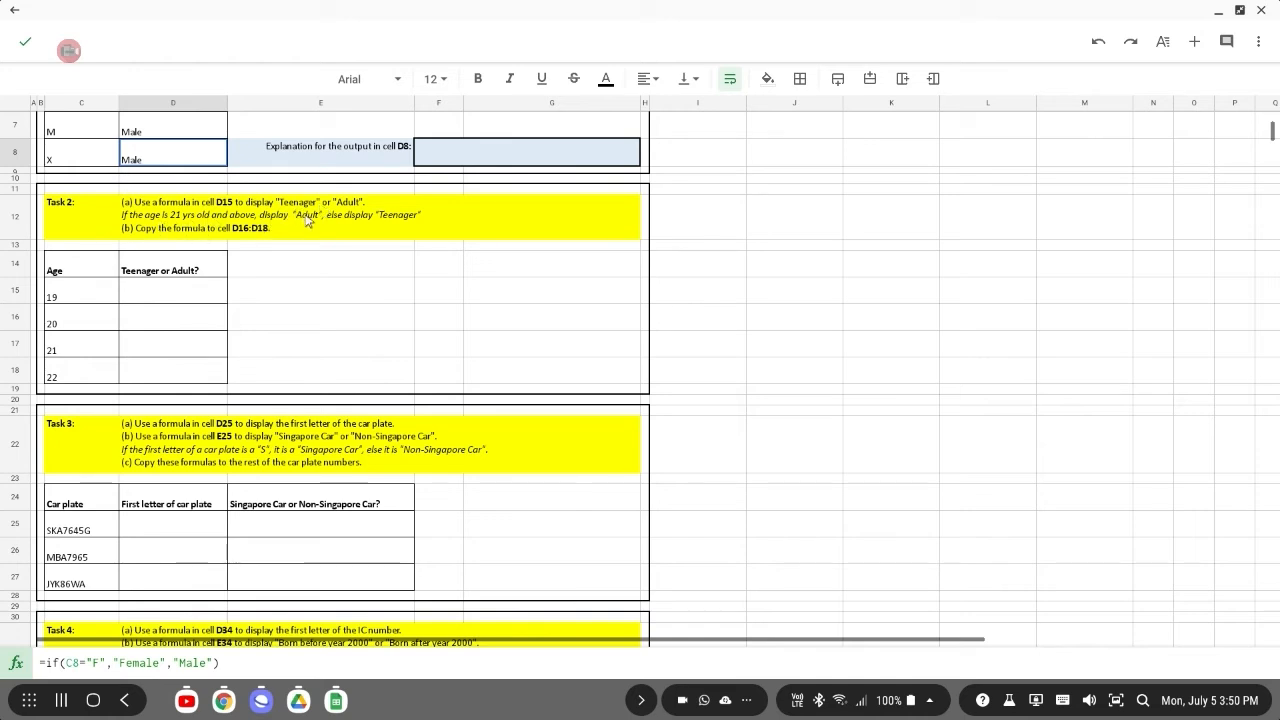
click(158, 291)
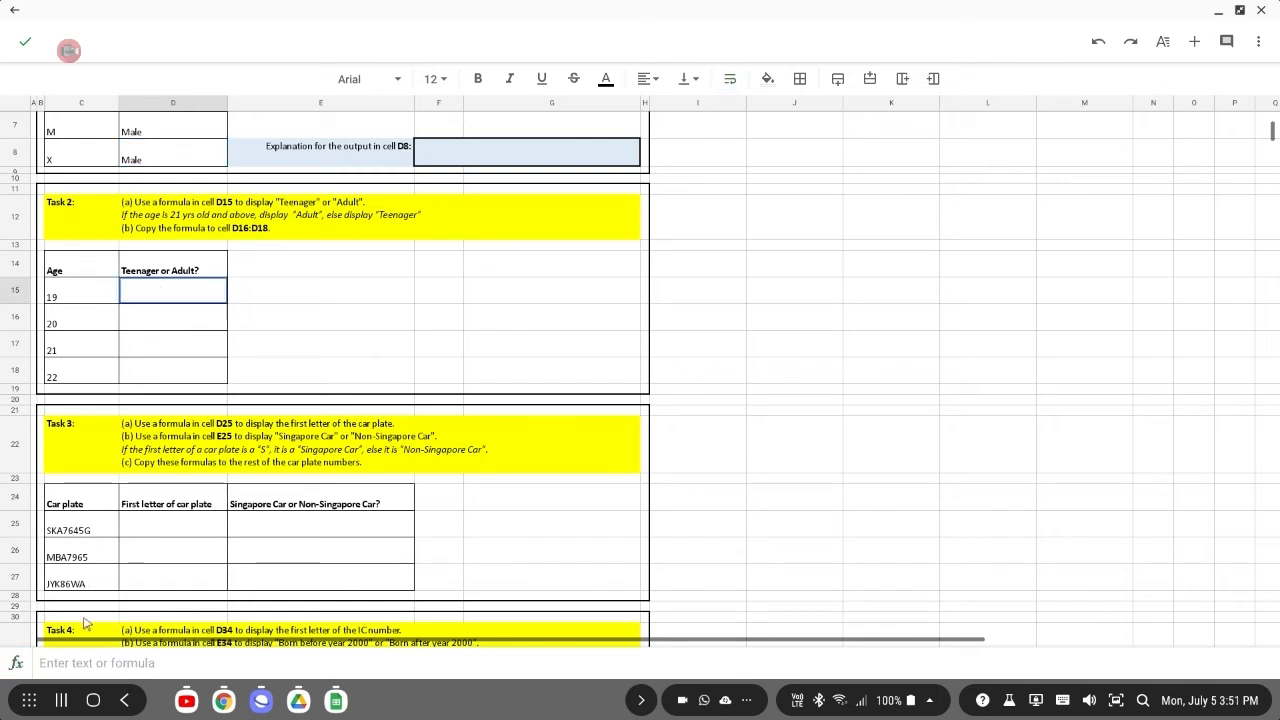
click(81, 663)
text(=i)
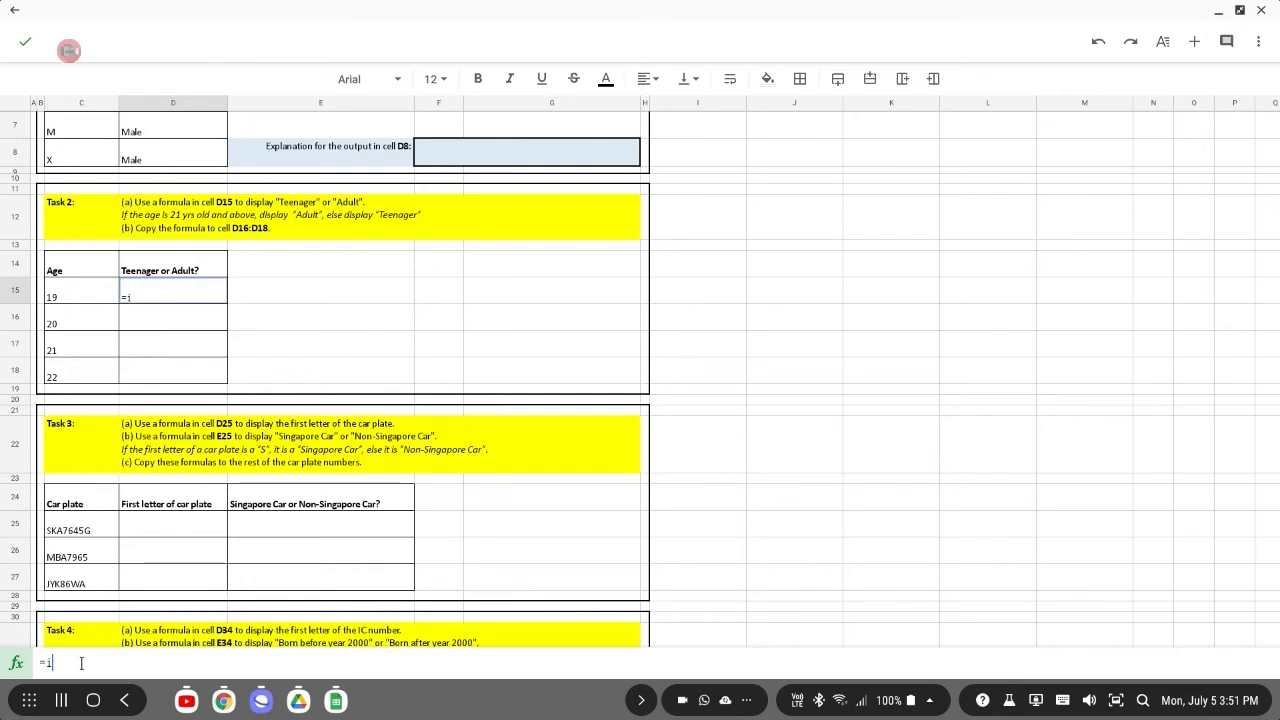
text(f()
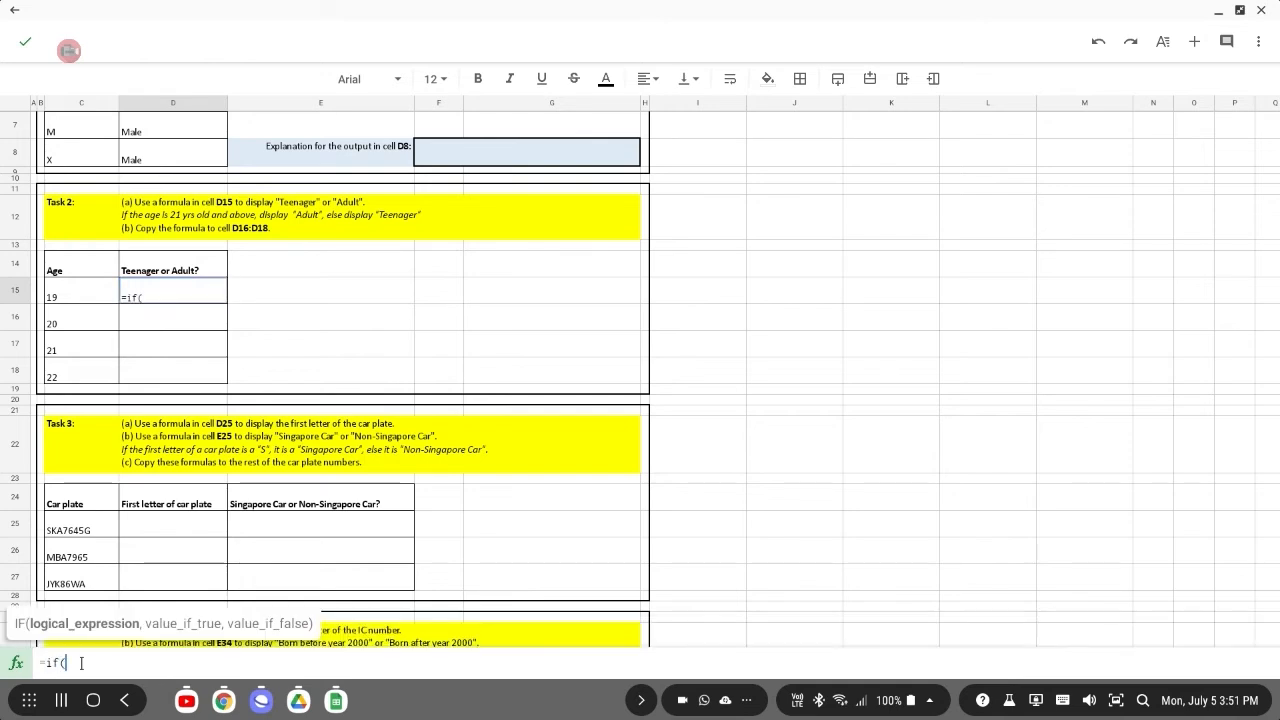
click(87, 299)
text(,)
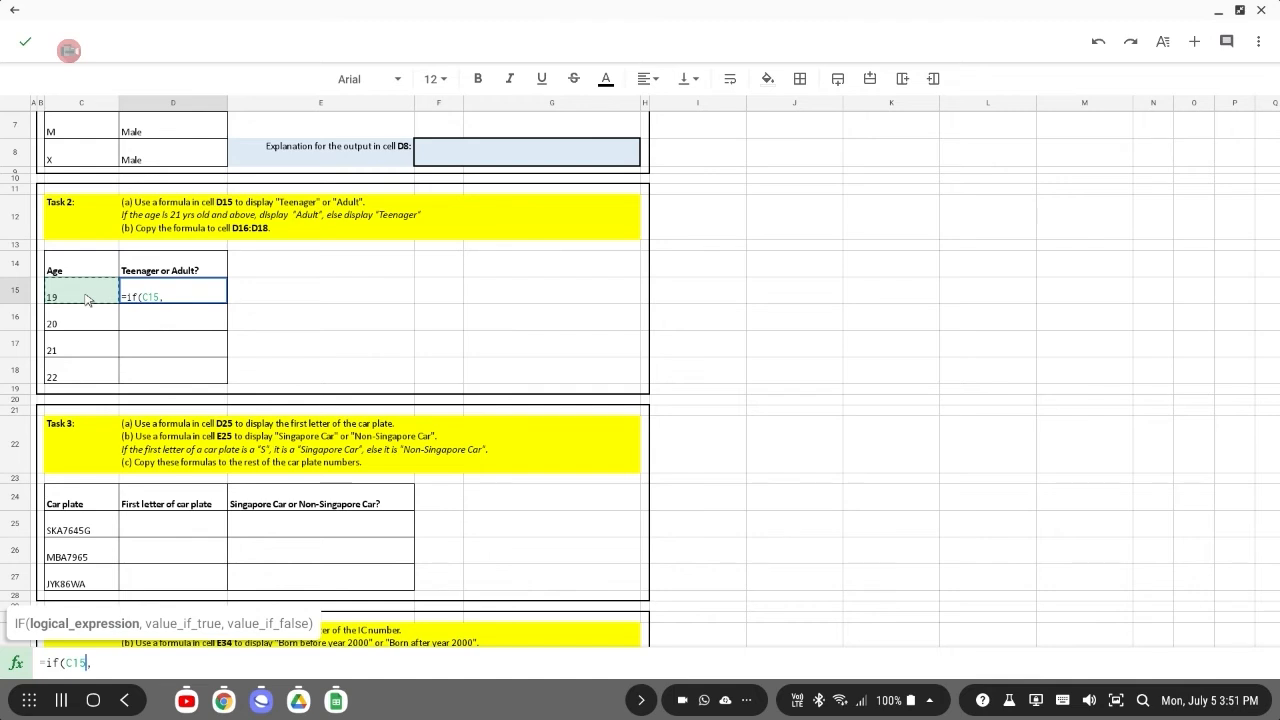
text(>=)
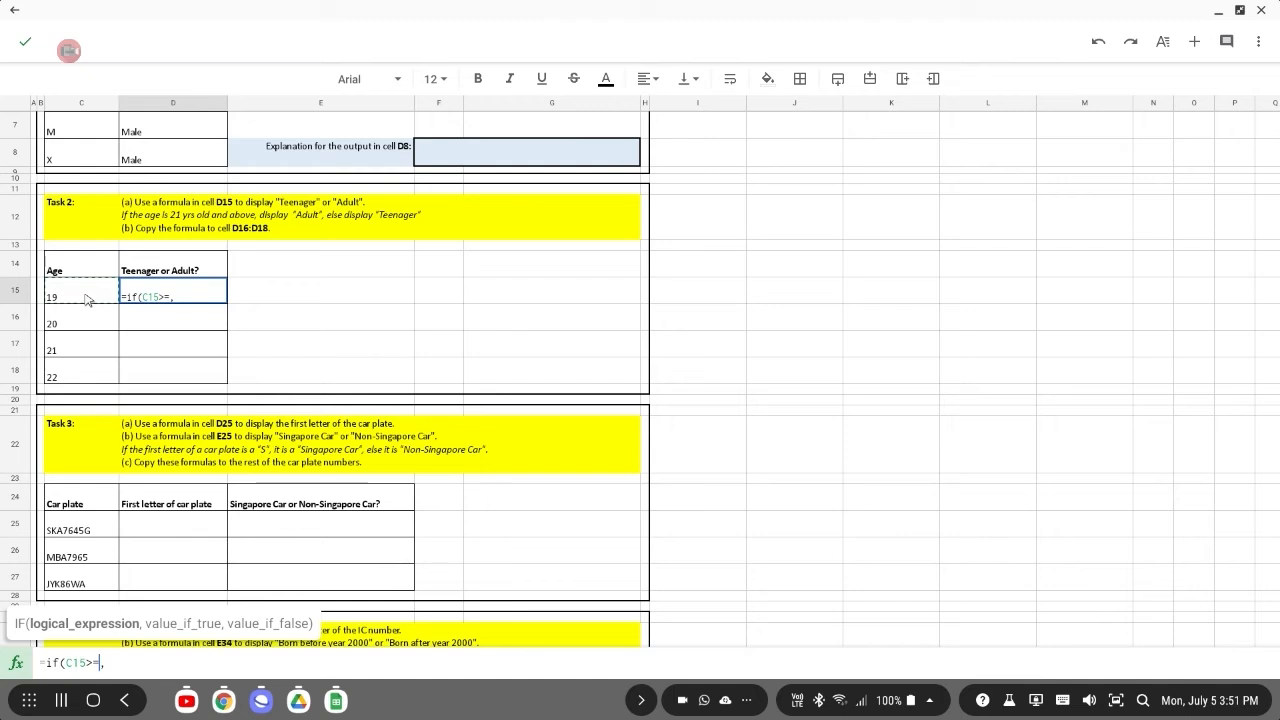
text(21)
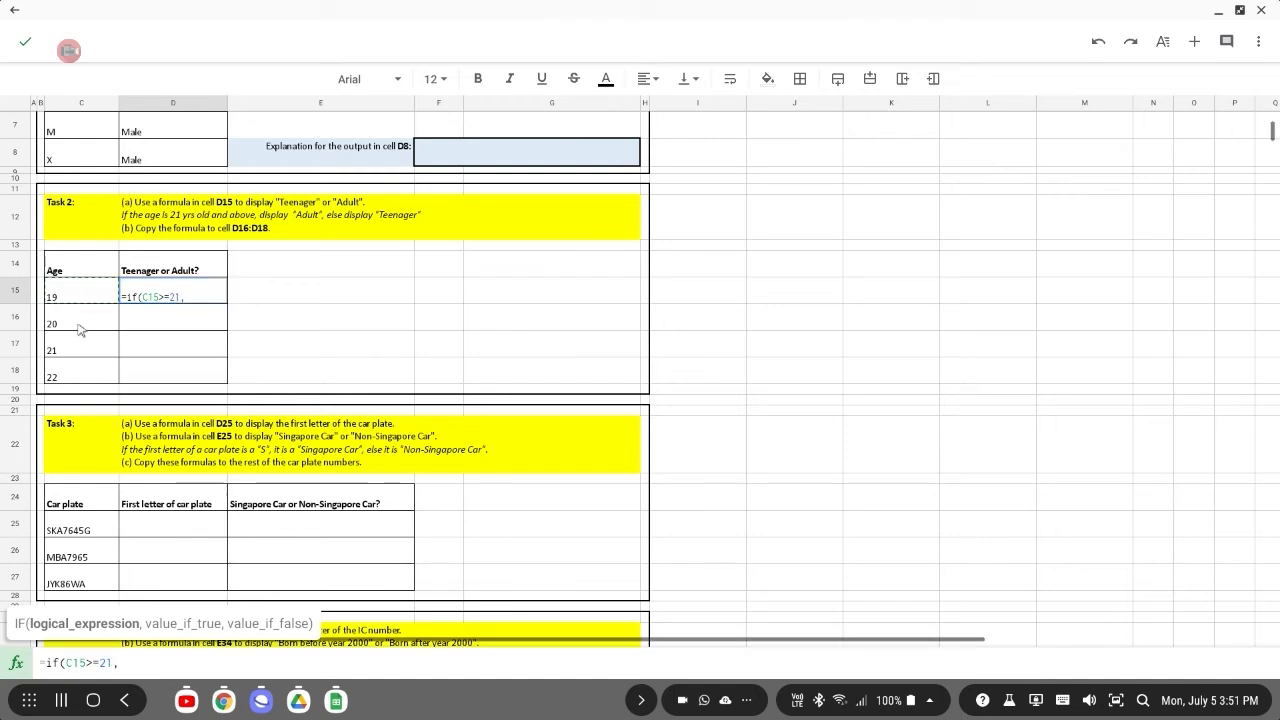
click(213, 662)
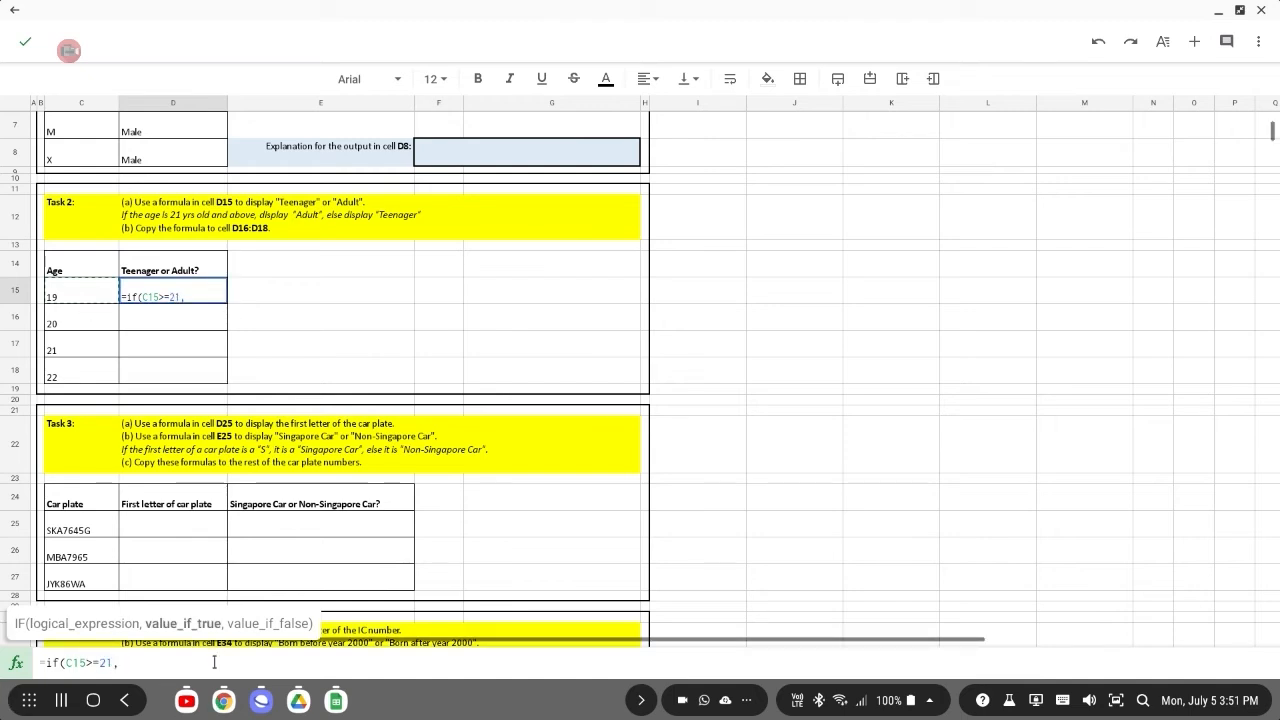
text(")
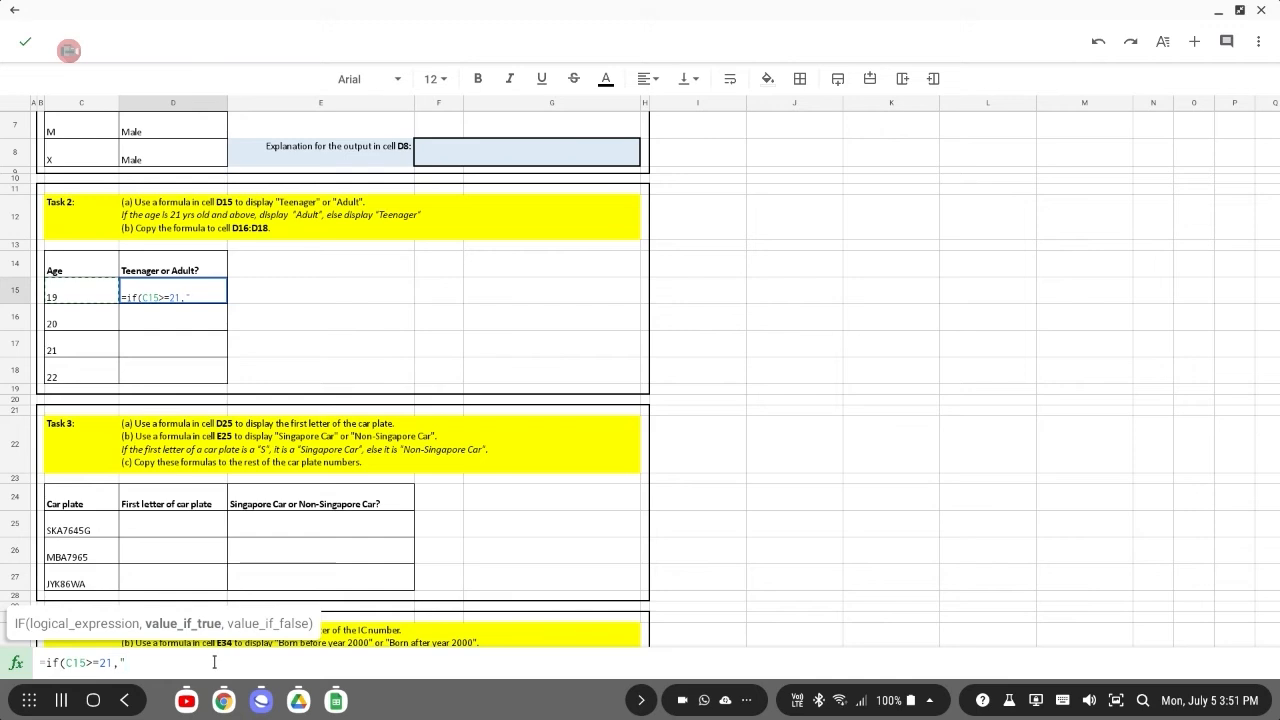
text(Adult)
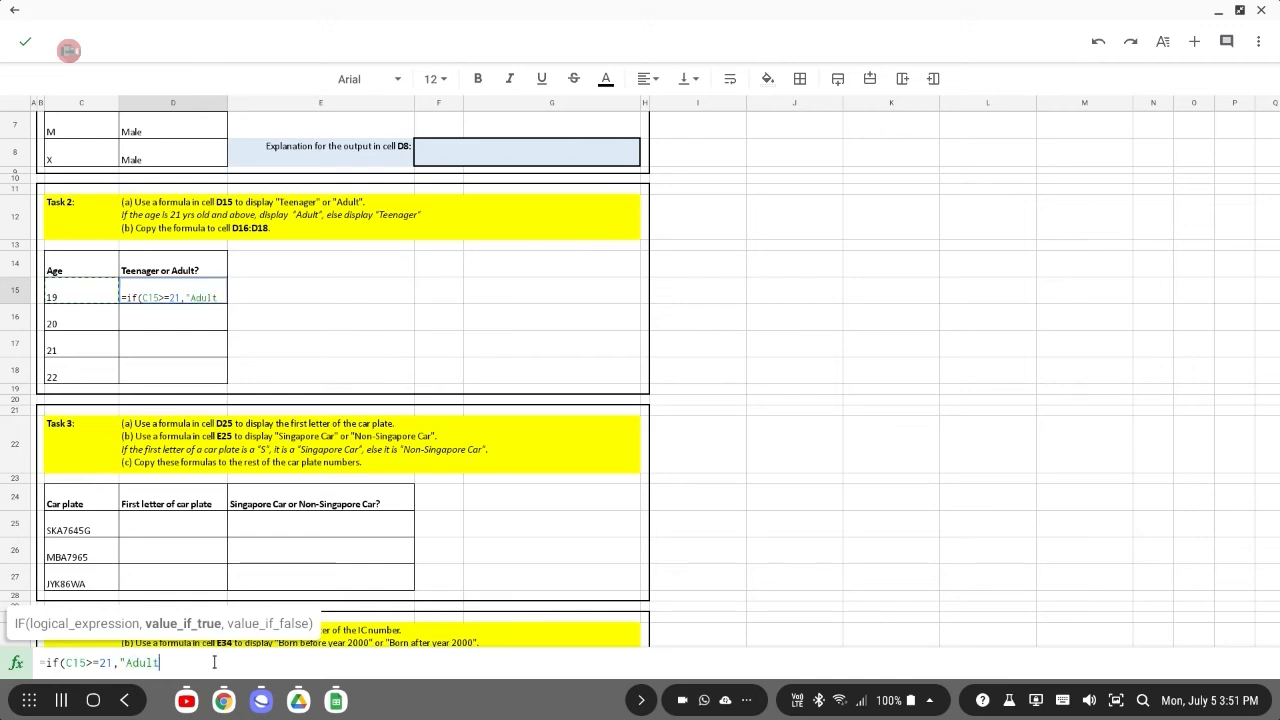
text(","Teen)
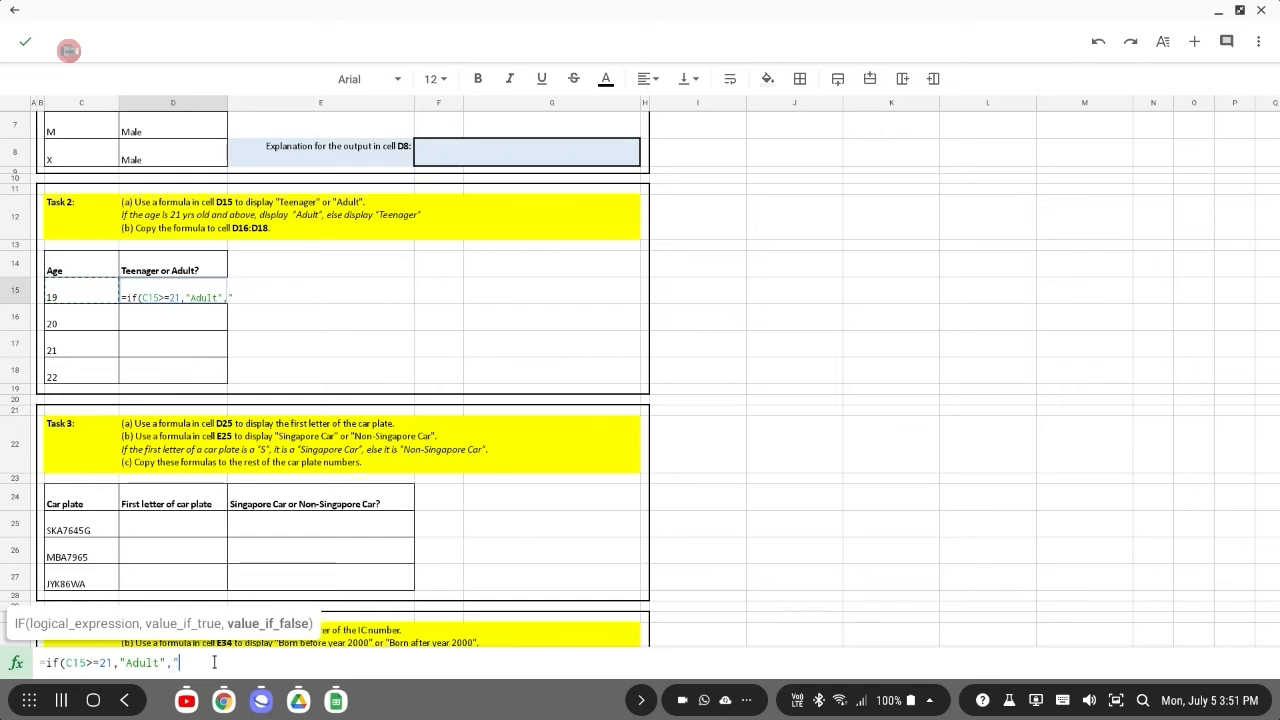
text(ager"))
key(Return)
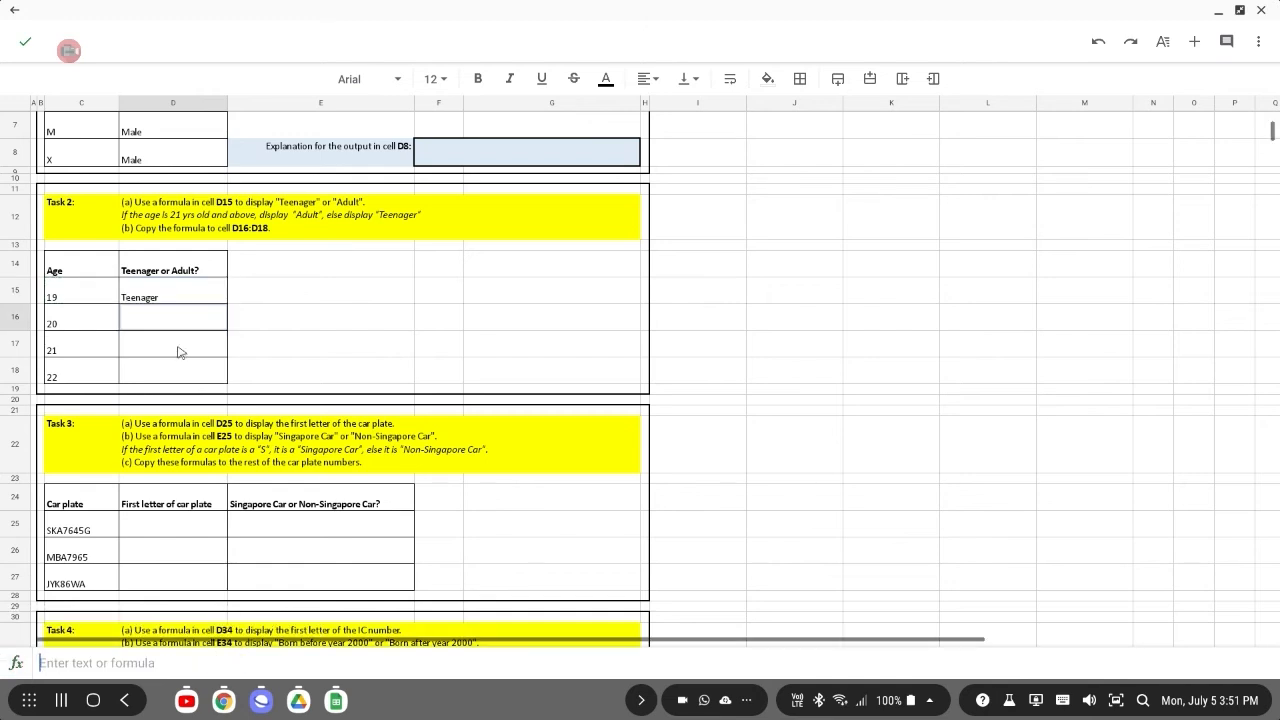
Copy the D15 formula and paste it into cells D16, D17 and D18.
click(170, 298)
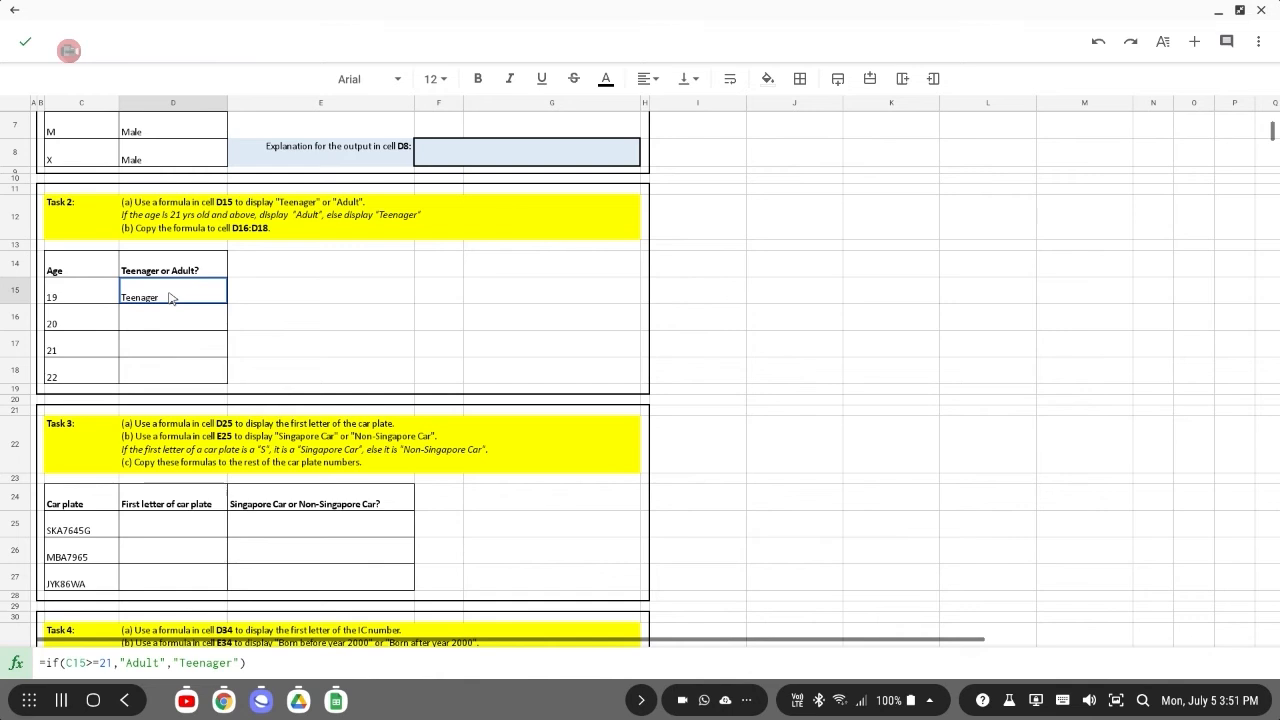
key(ctrl+c)
click(170, 318)
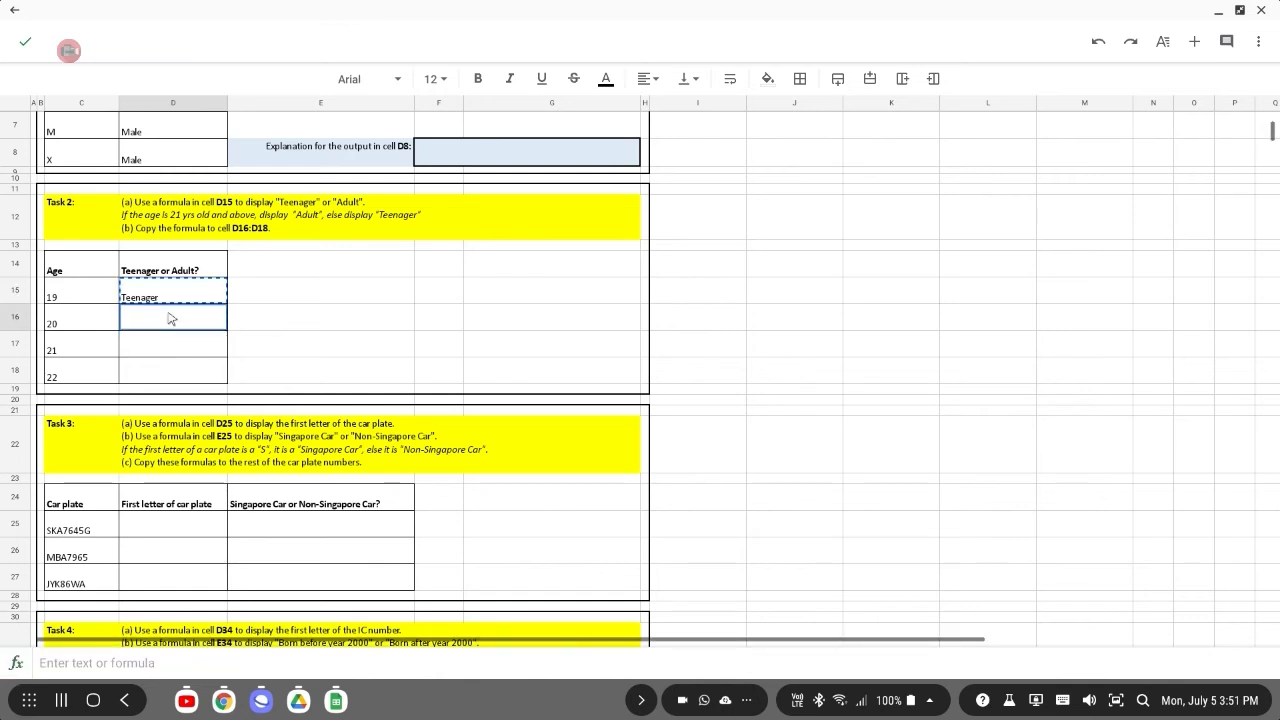
key(ctrl+v)
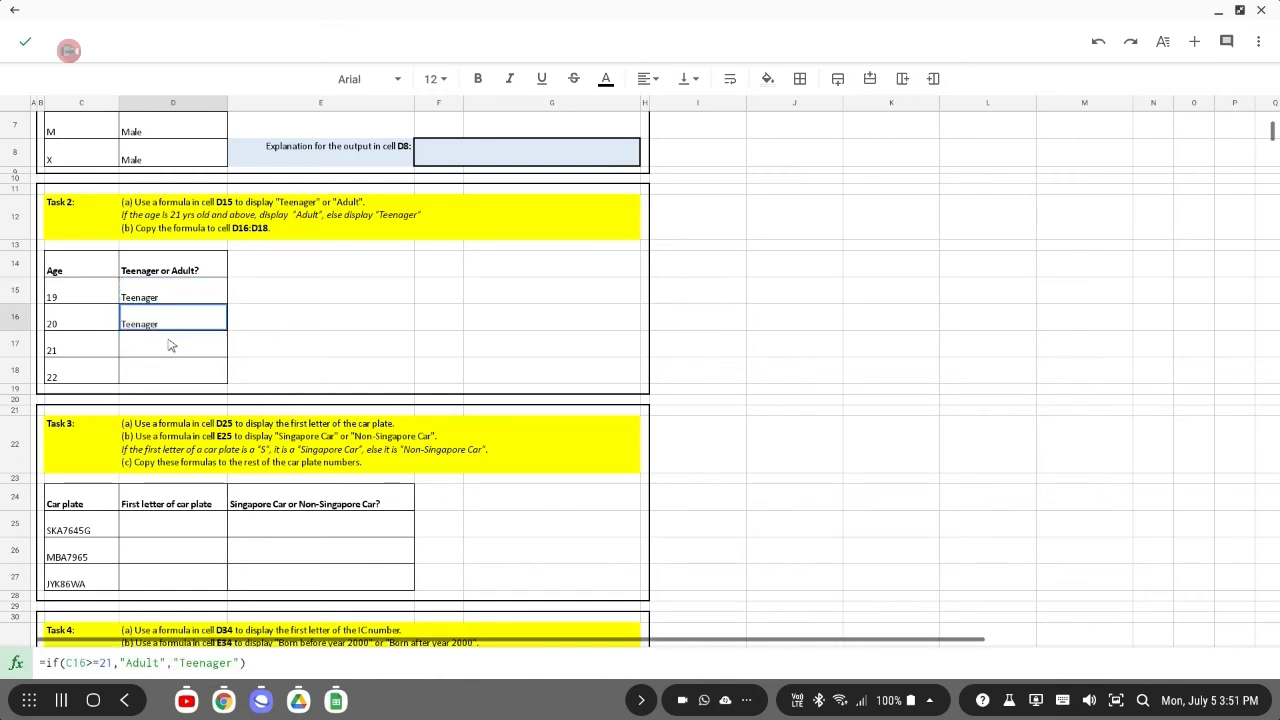
click(170, 345)
key(ctrl+v)
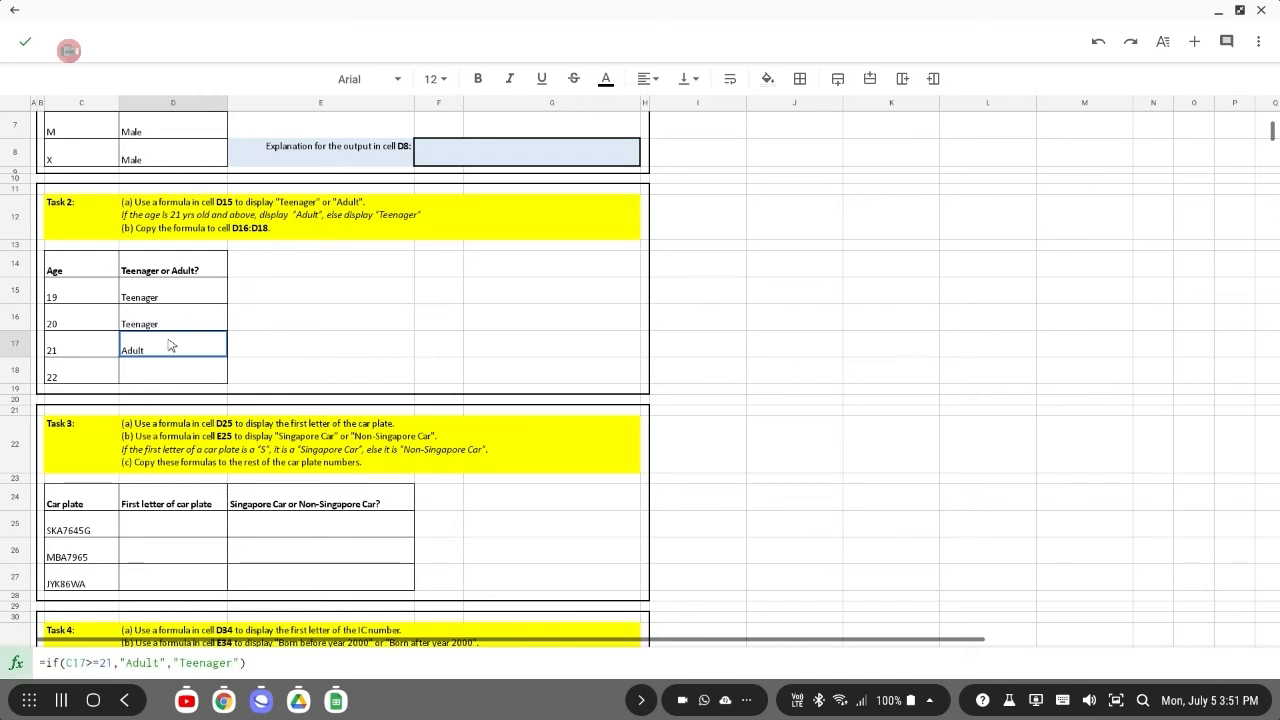
click(170, 368)
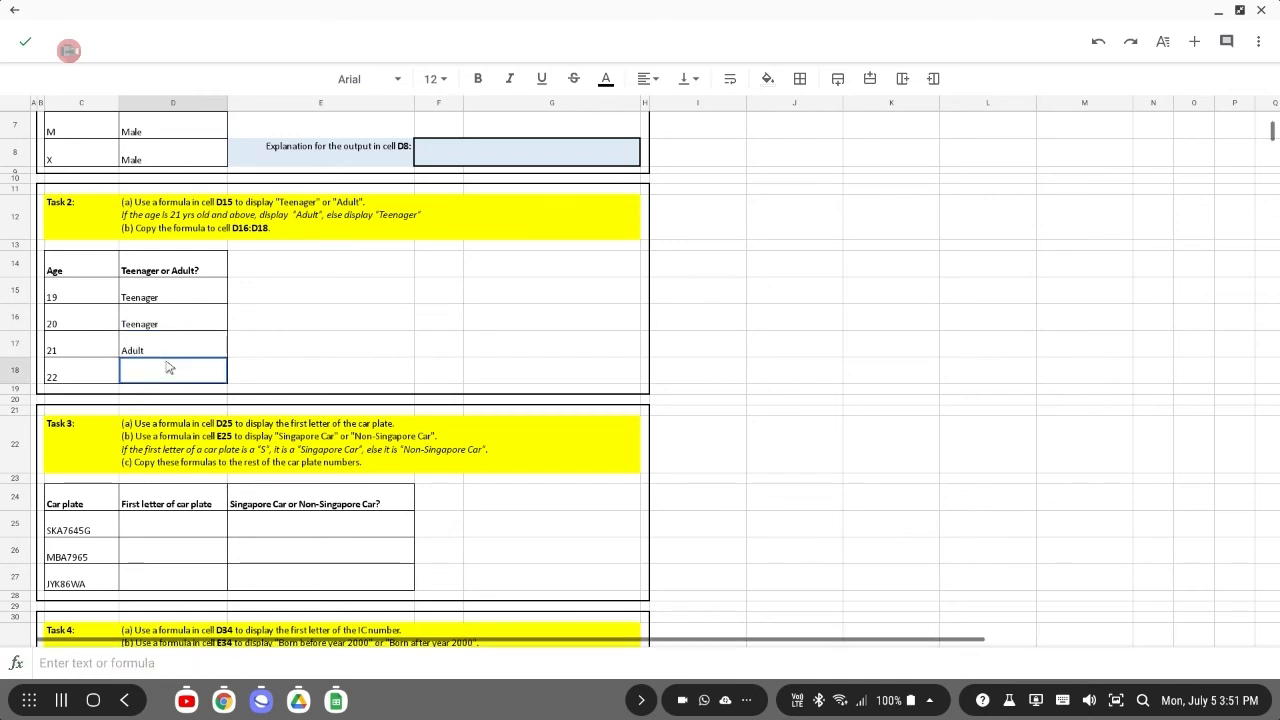
key(ctrl+v)
In Task 3, enter =left(C25,1) in cell D25 to extract the car plate's first letter.
scroll(170, 380, down, 2)
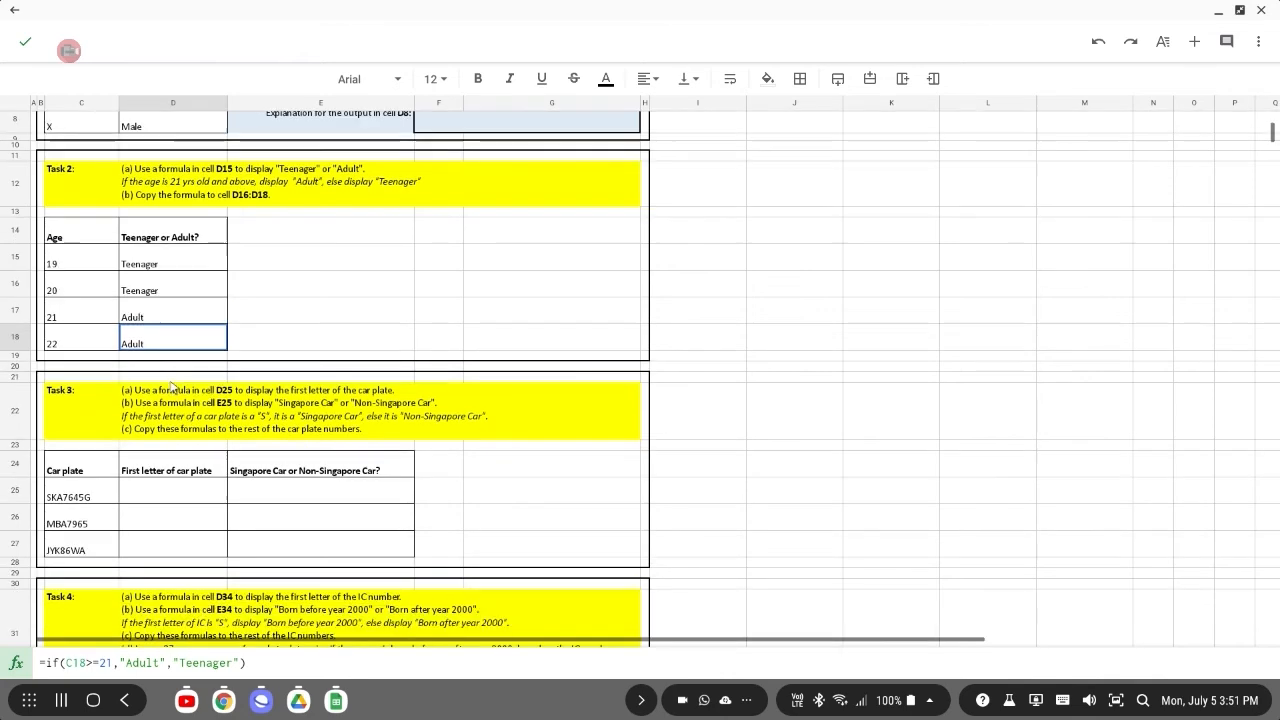
scroll(172, 393, down, 3)
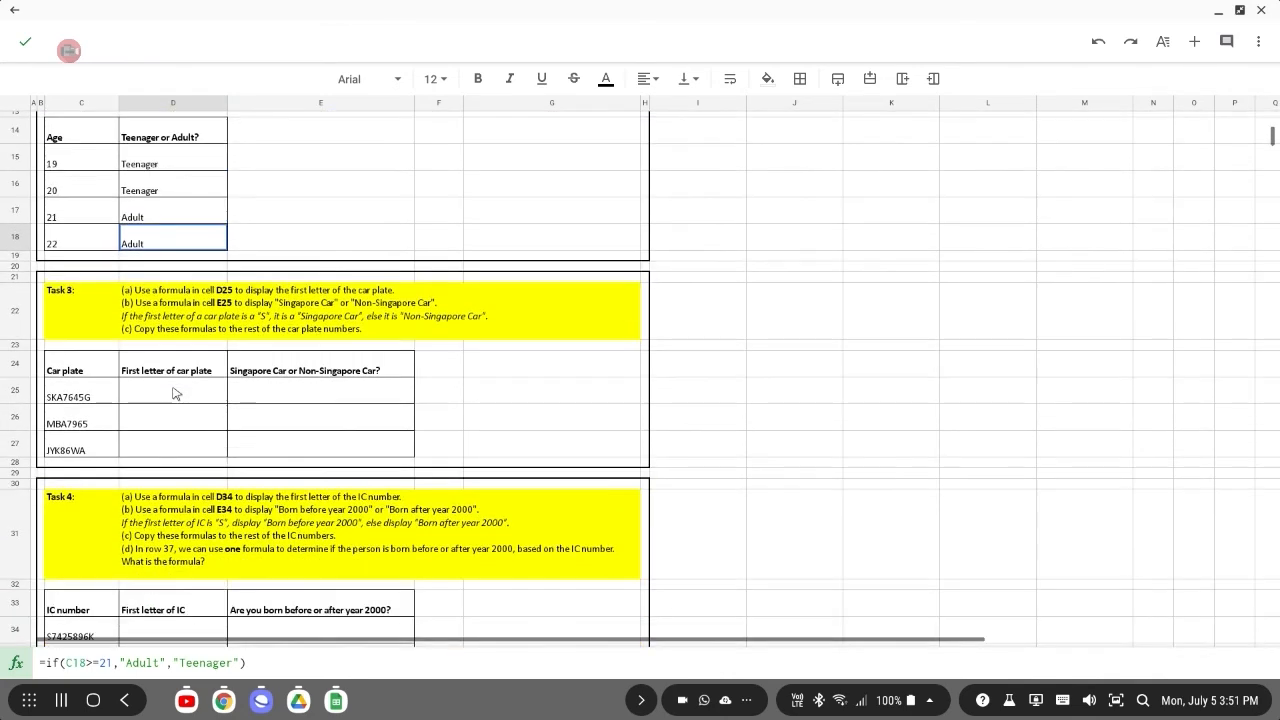
scroll(172, 393, down, 1)
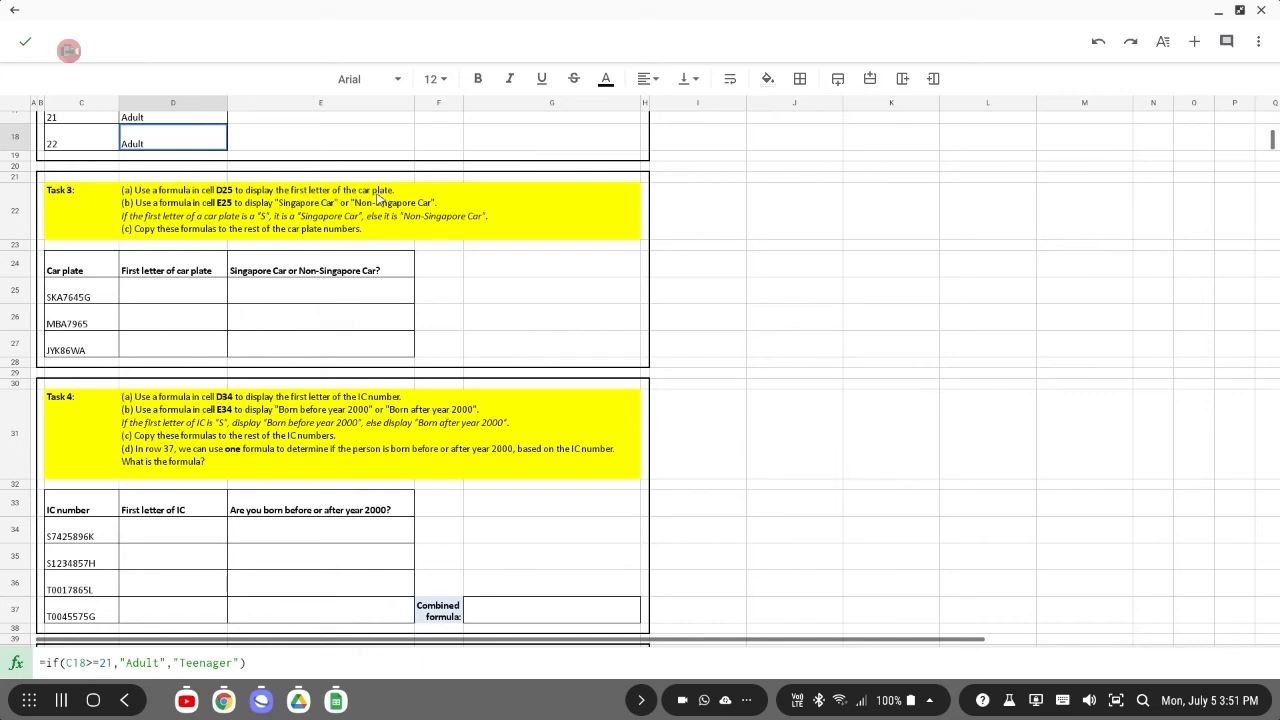
click(150, 297)
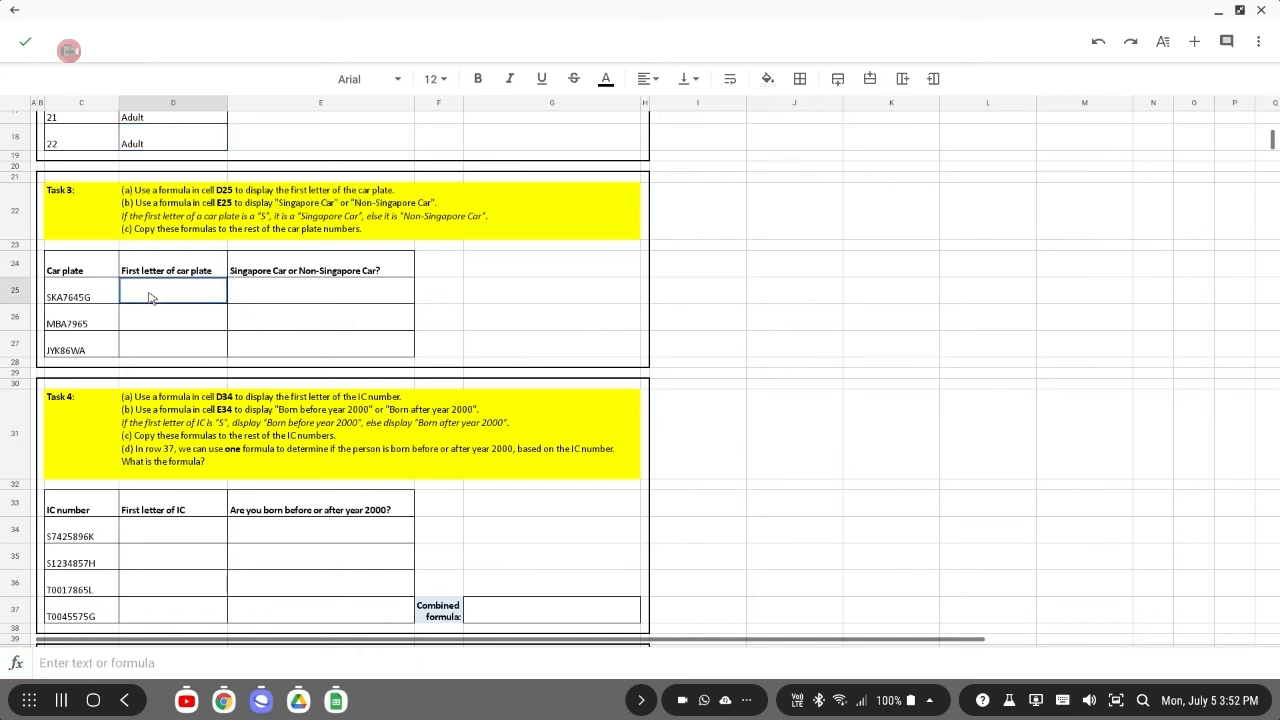
text(=)
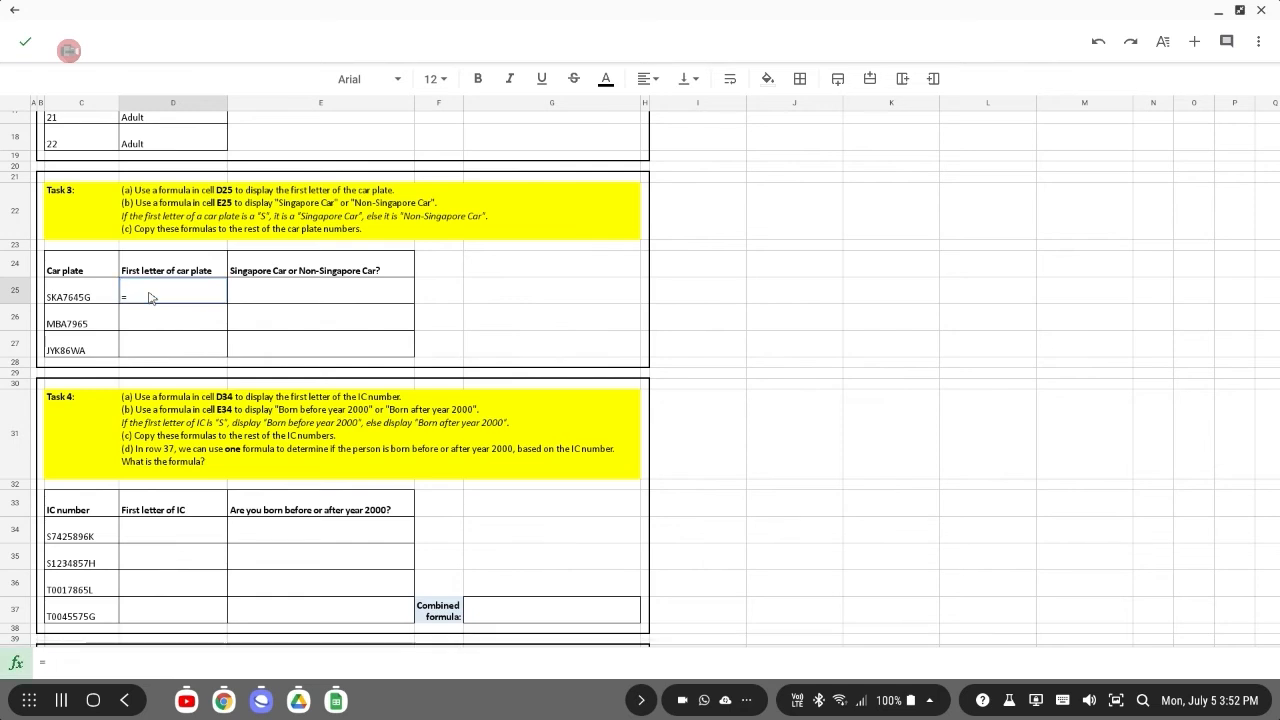
text(left)
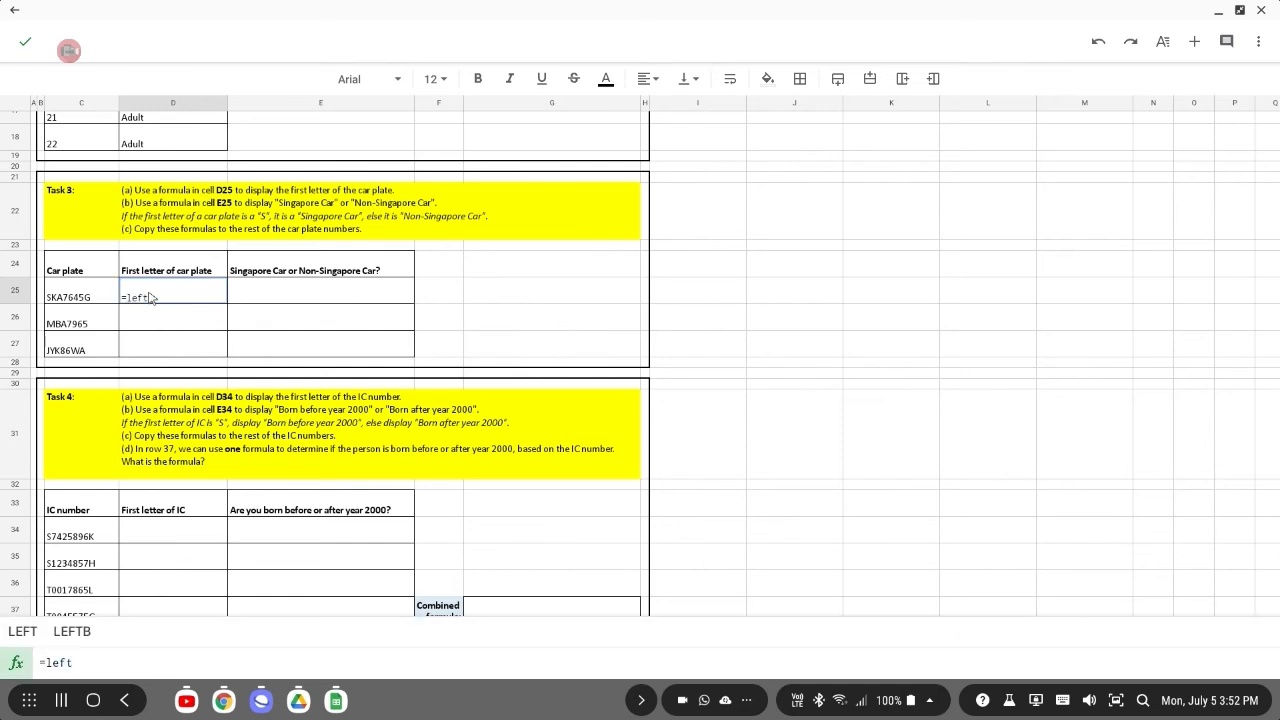
text(()
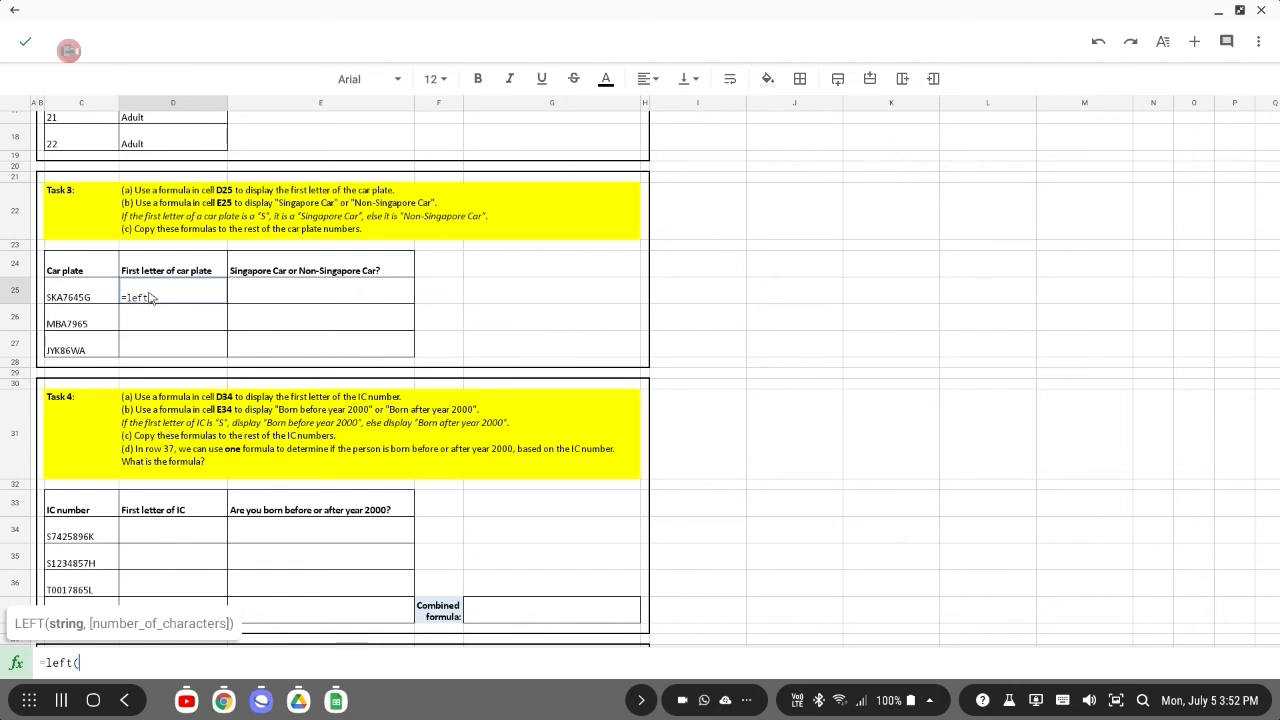
click(60, 295)
text(,)
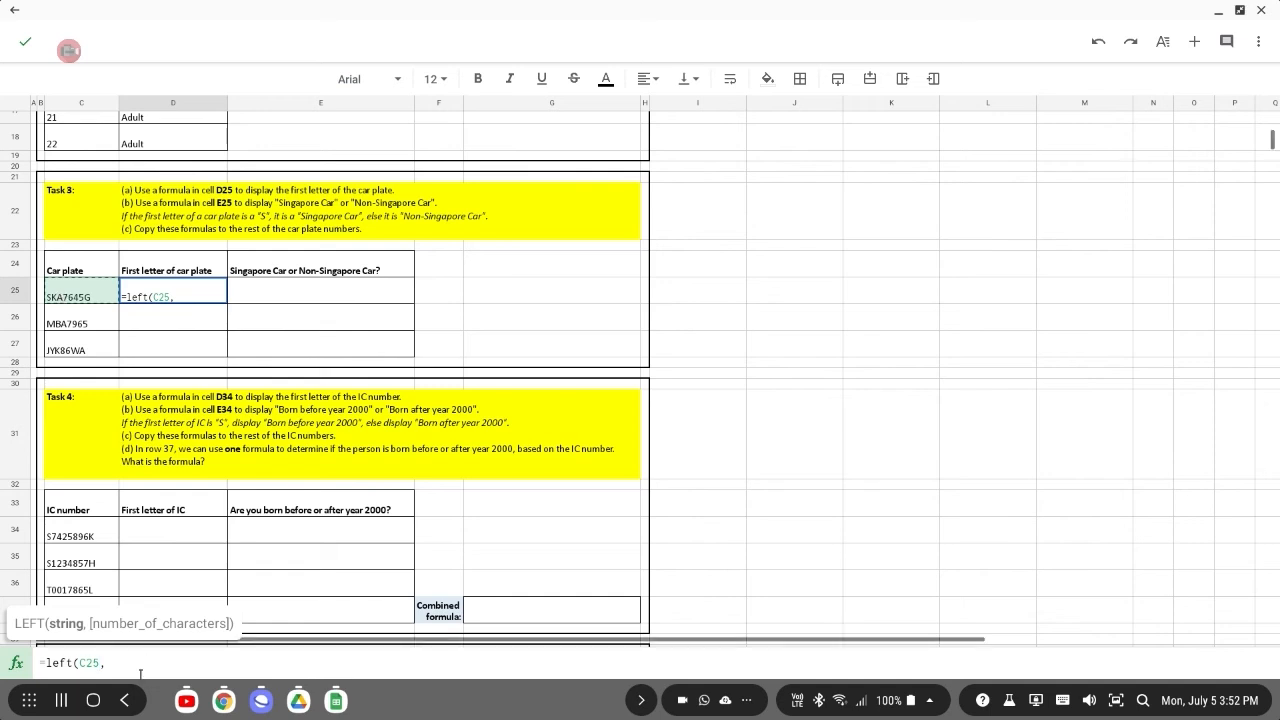
text( 1)
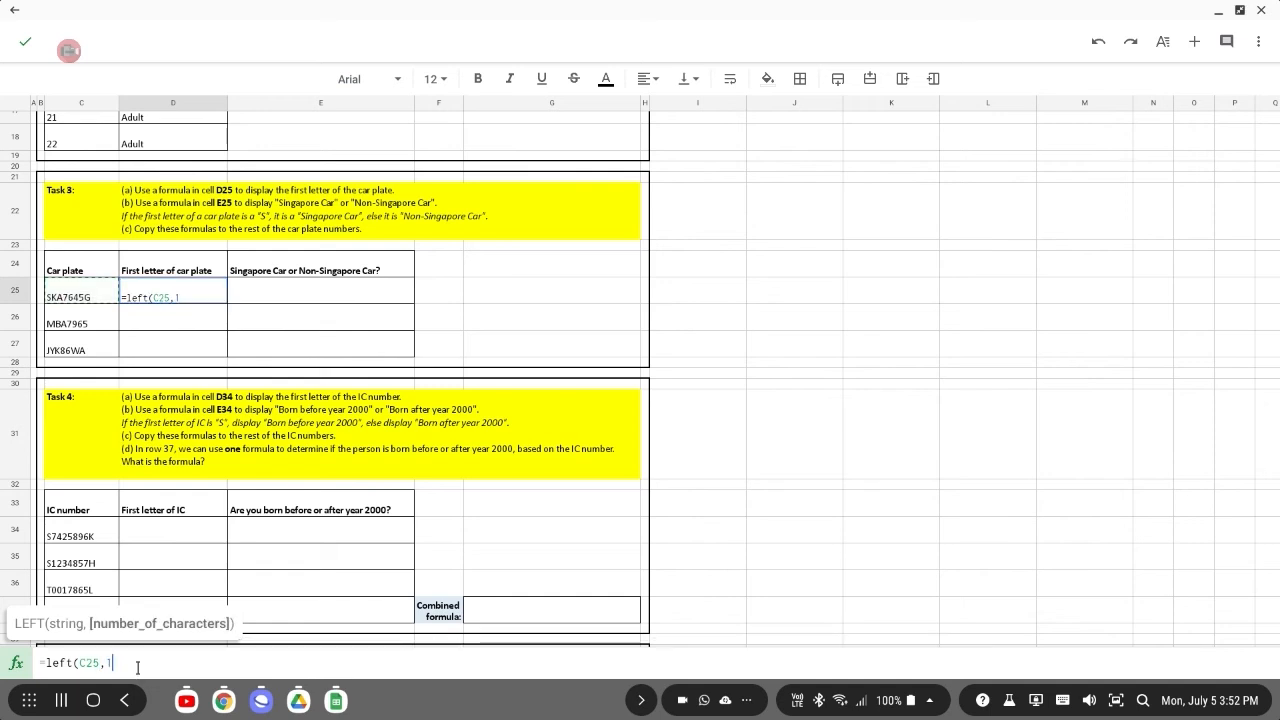
text())
key(Return)
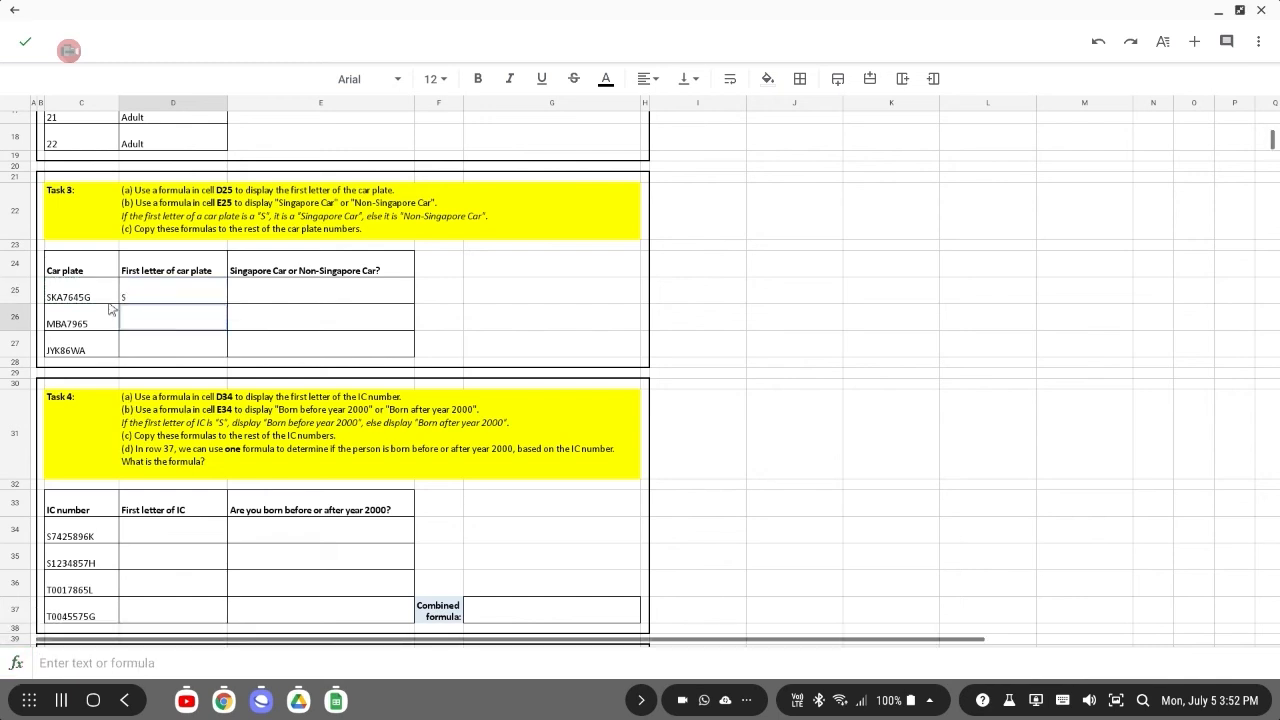
Copy the D25 formula and paste it into cells D26 and D27.
click(167, 300)
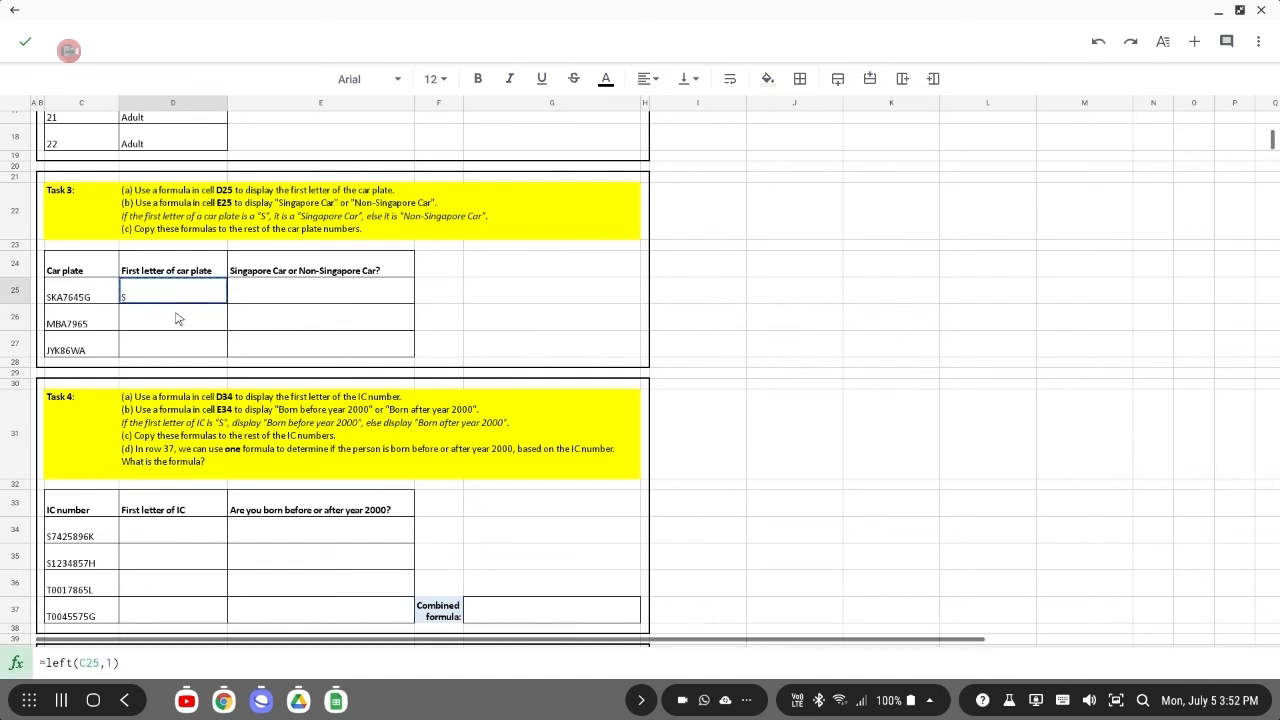
key(ctrl+c)
click(177, 319)
key(ctrl+v)
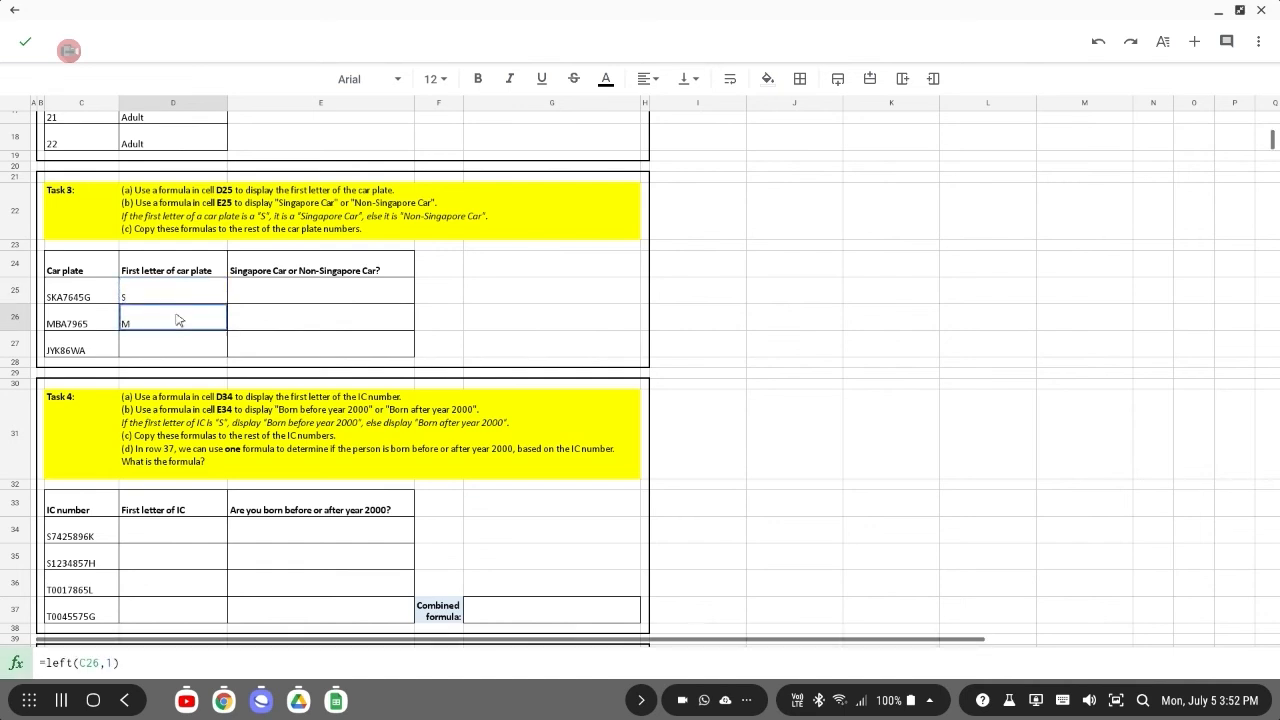
click(172, 350)
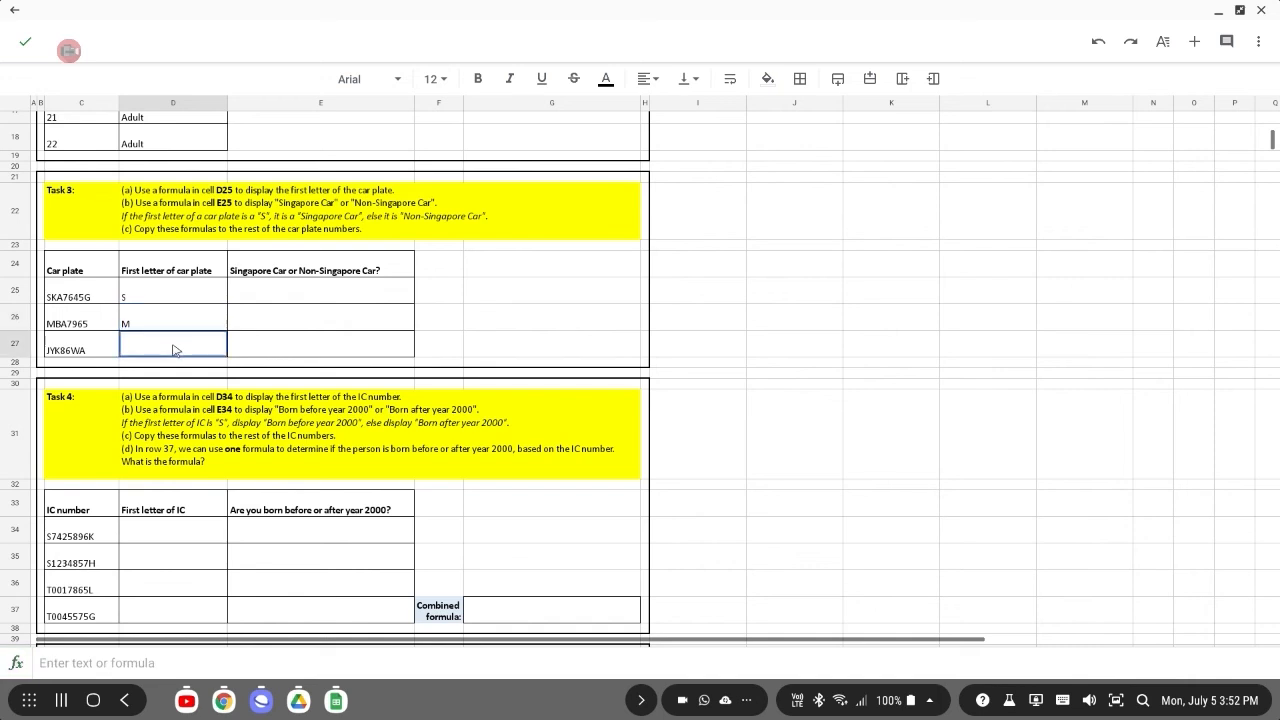
key(ctrl+v)
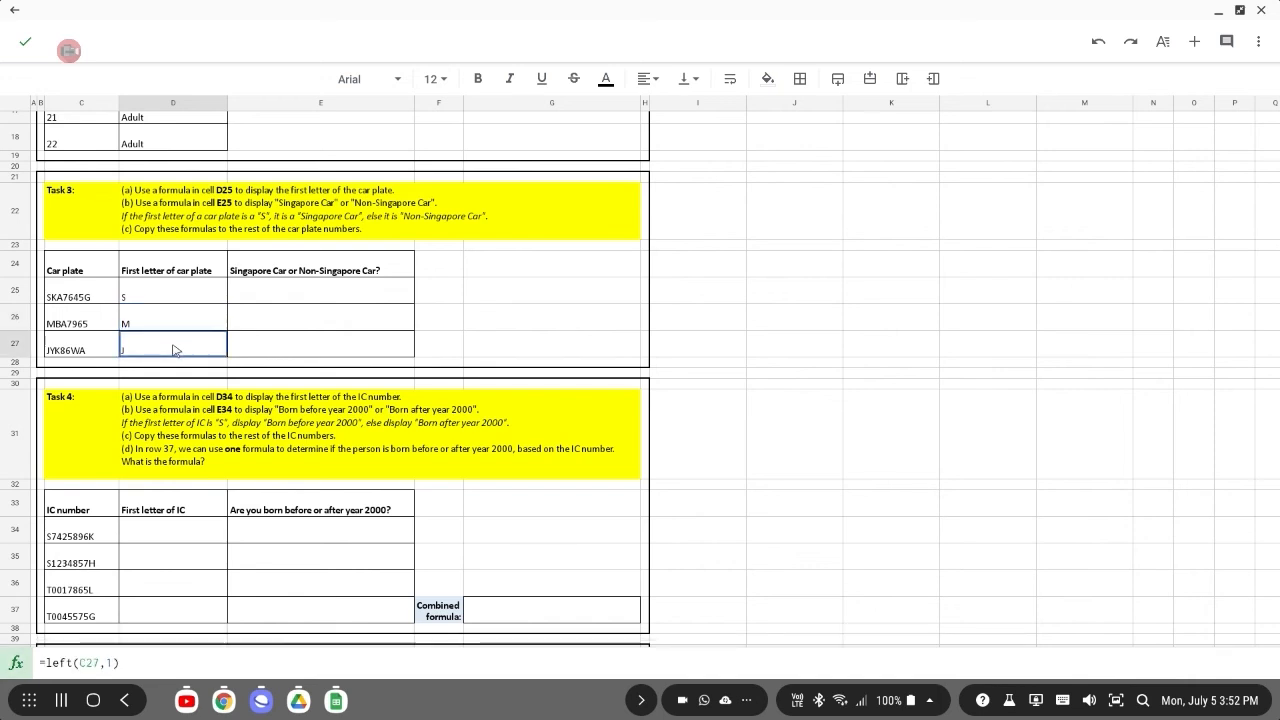
In cell E25, enter =if(D25="S","Singapore Car","Non-Singapore Car") to classify the car plate.
click(333, 295)
click(156, 660)
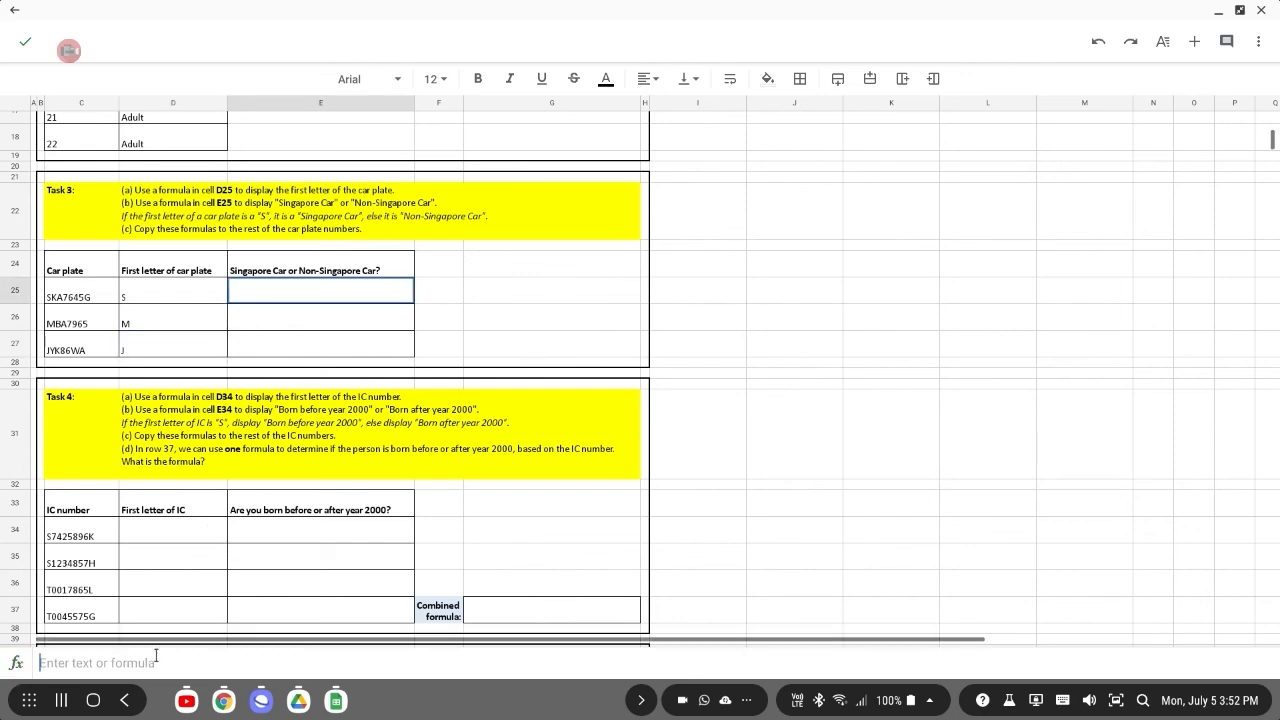
text(=)
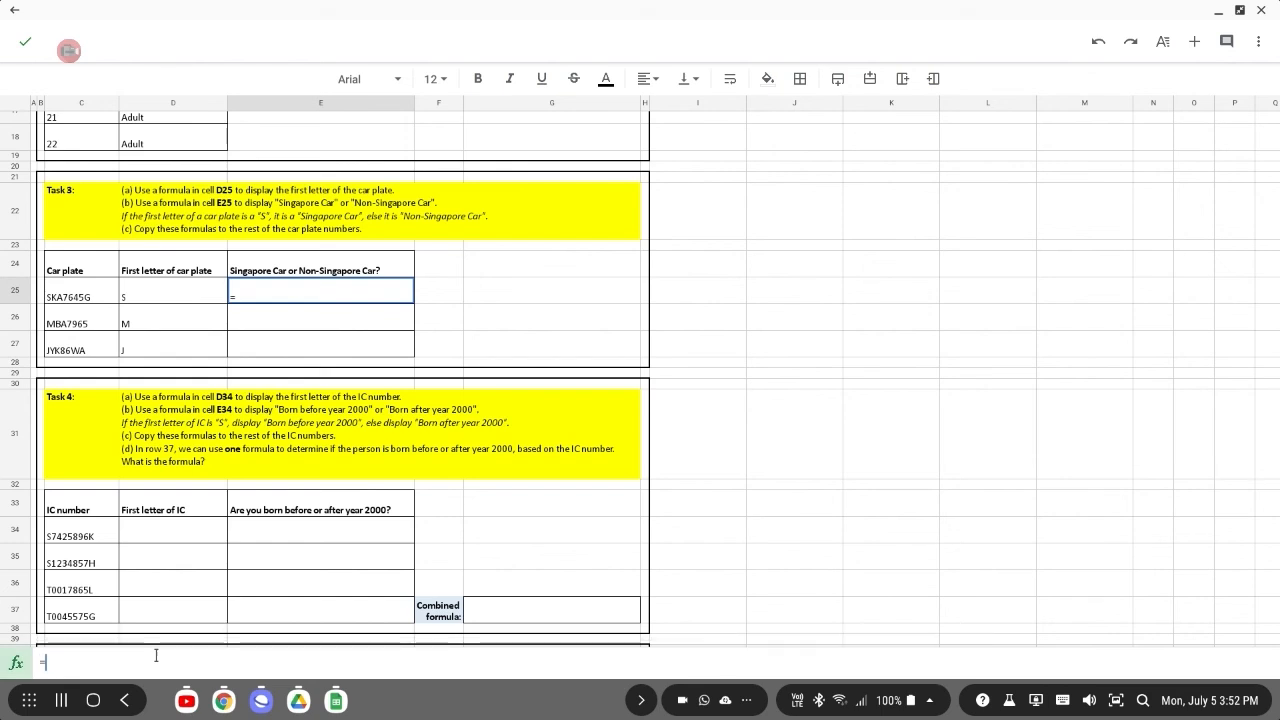
text(if()
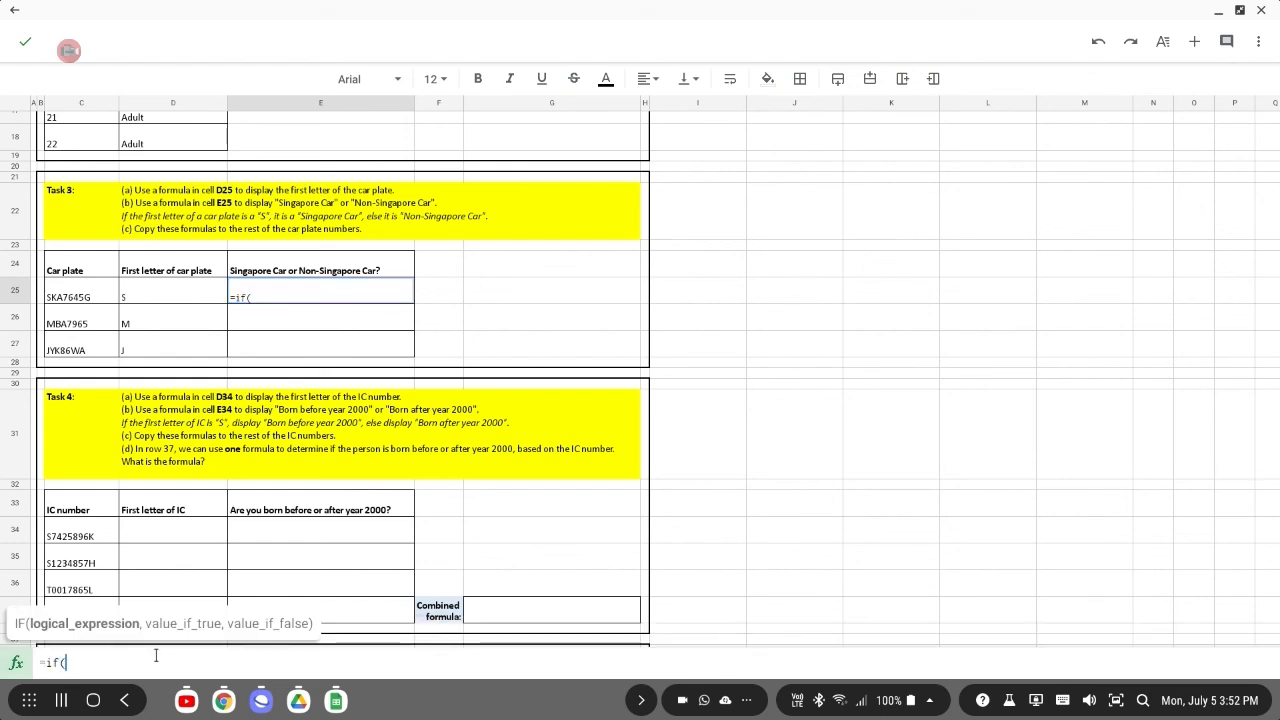
click(140, 290)
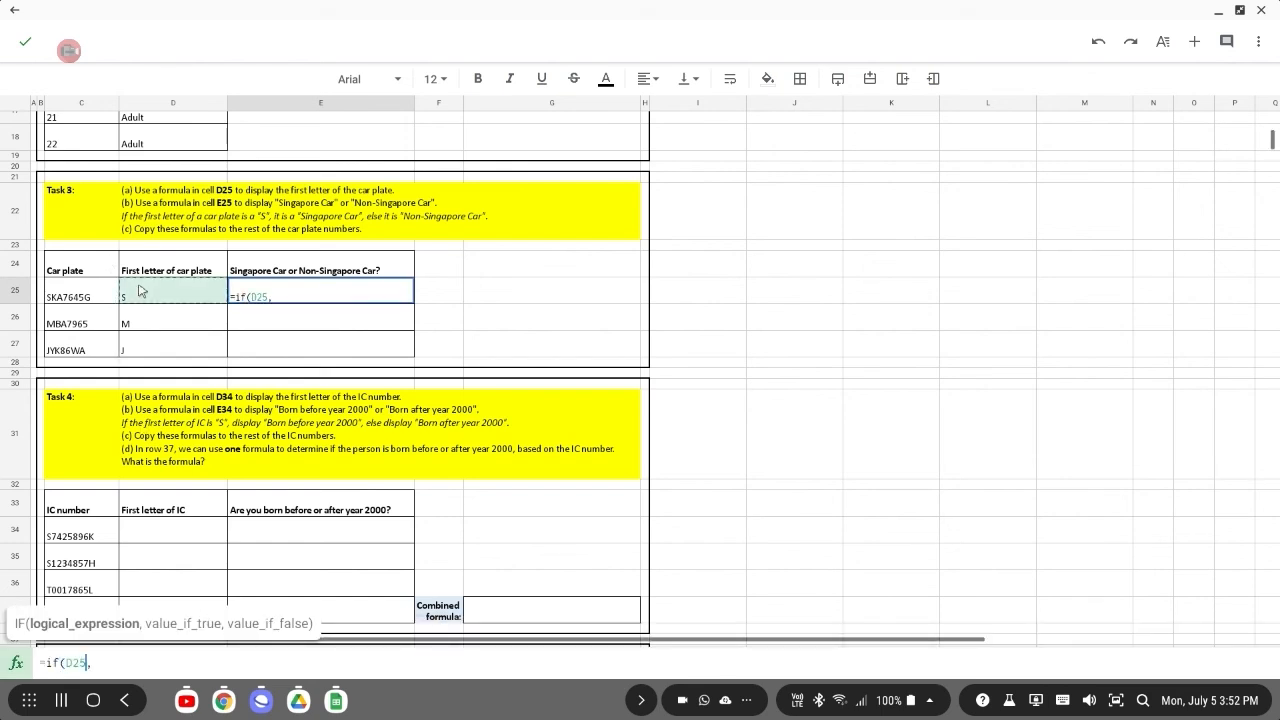
text(,)
key(Left)
text(=")
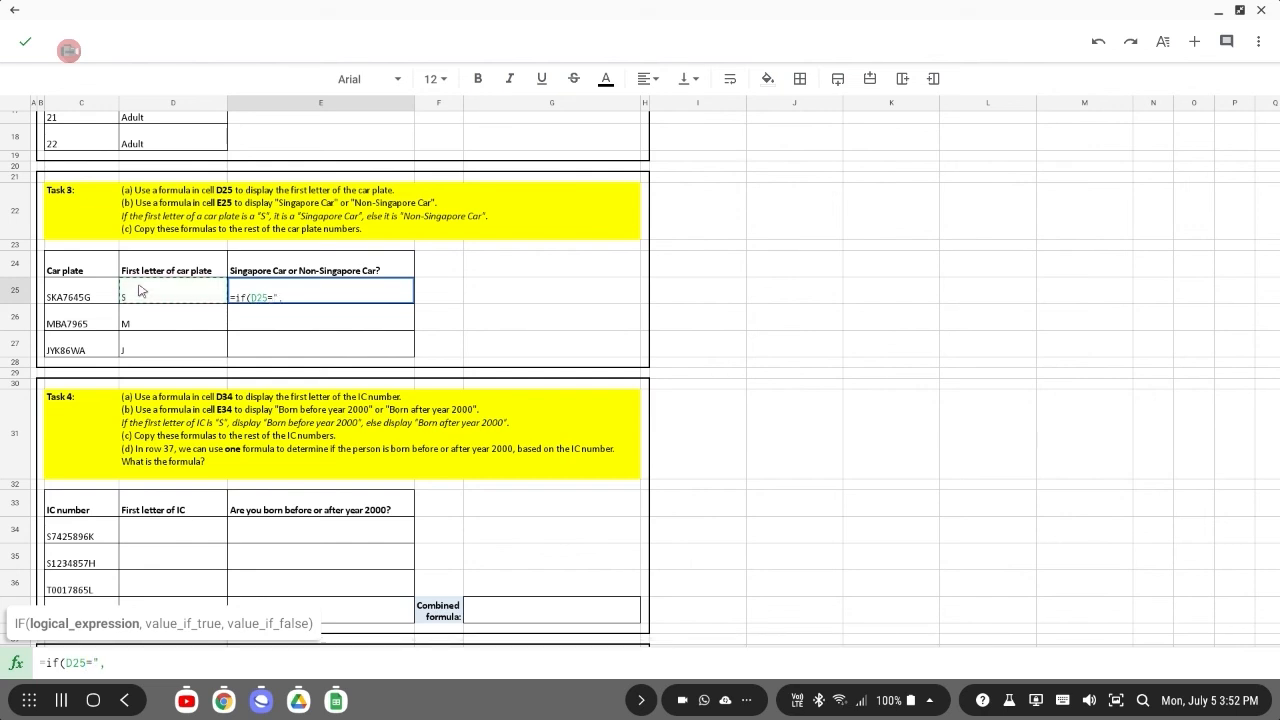
text(S")
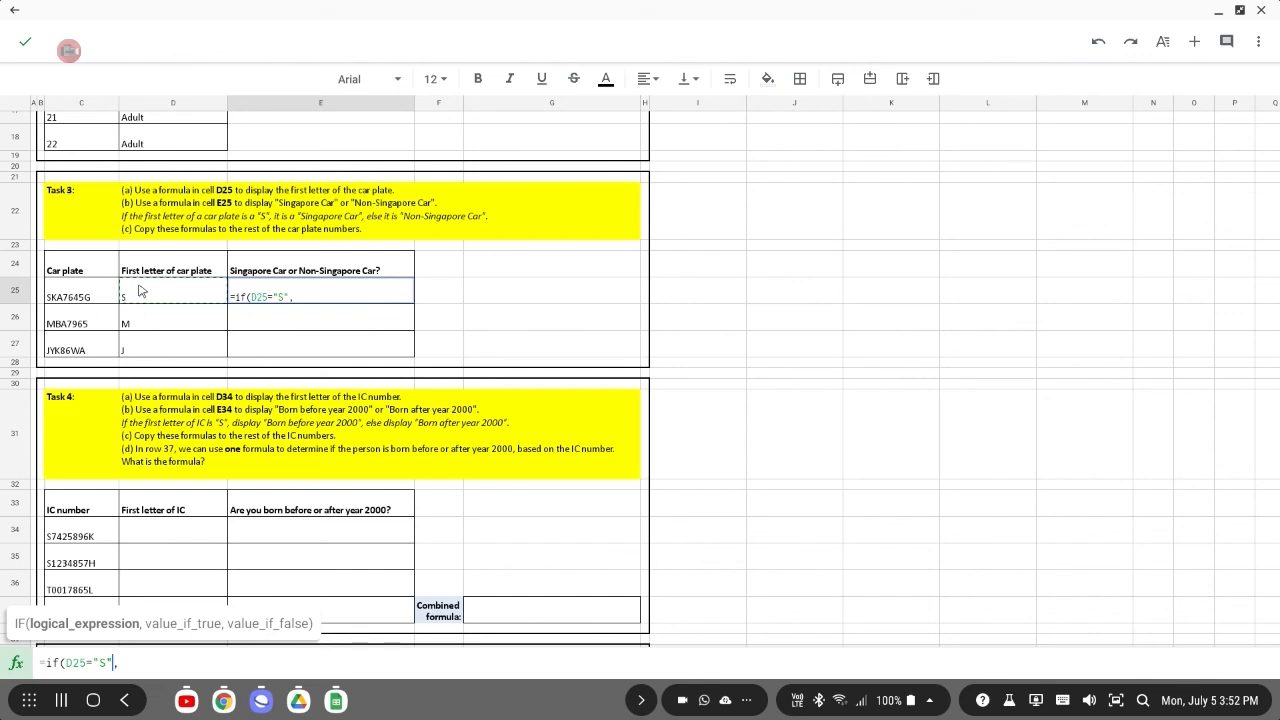
click(137, 664)
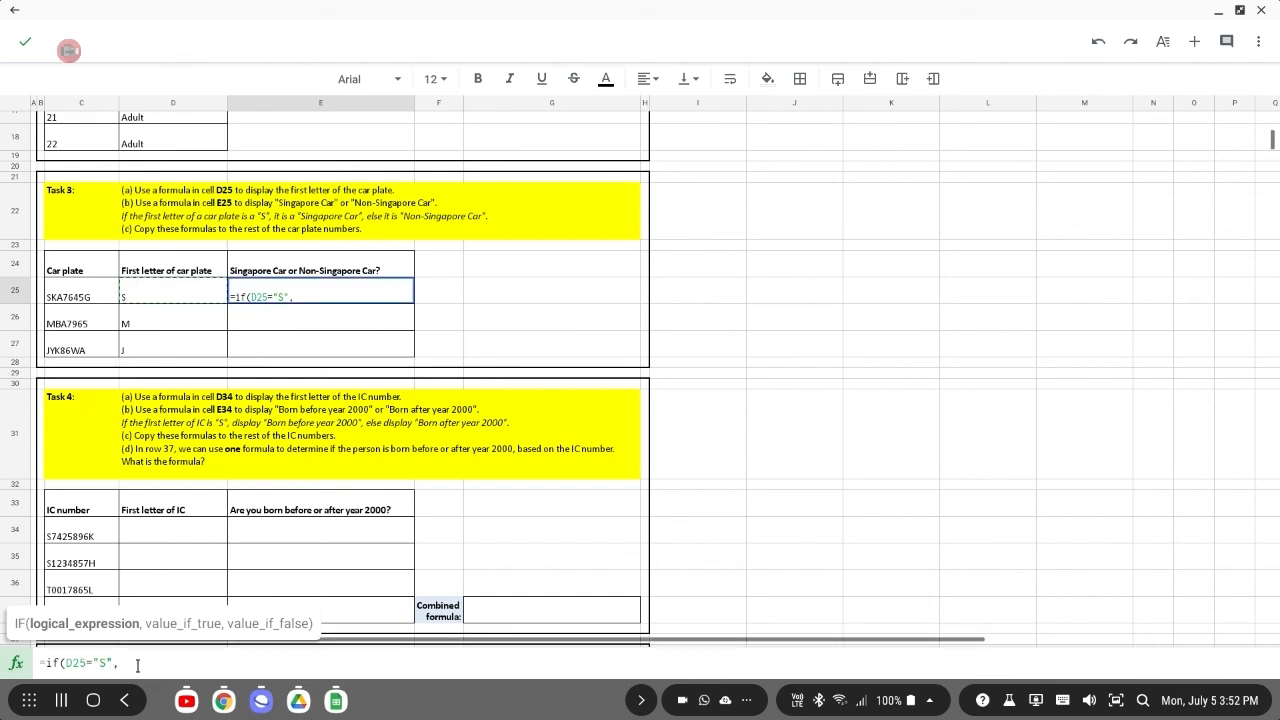
text(")
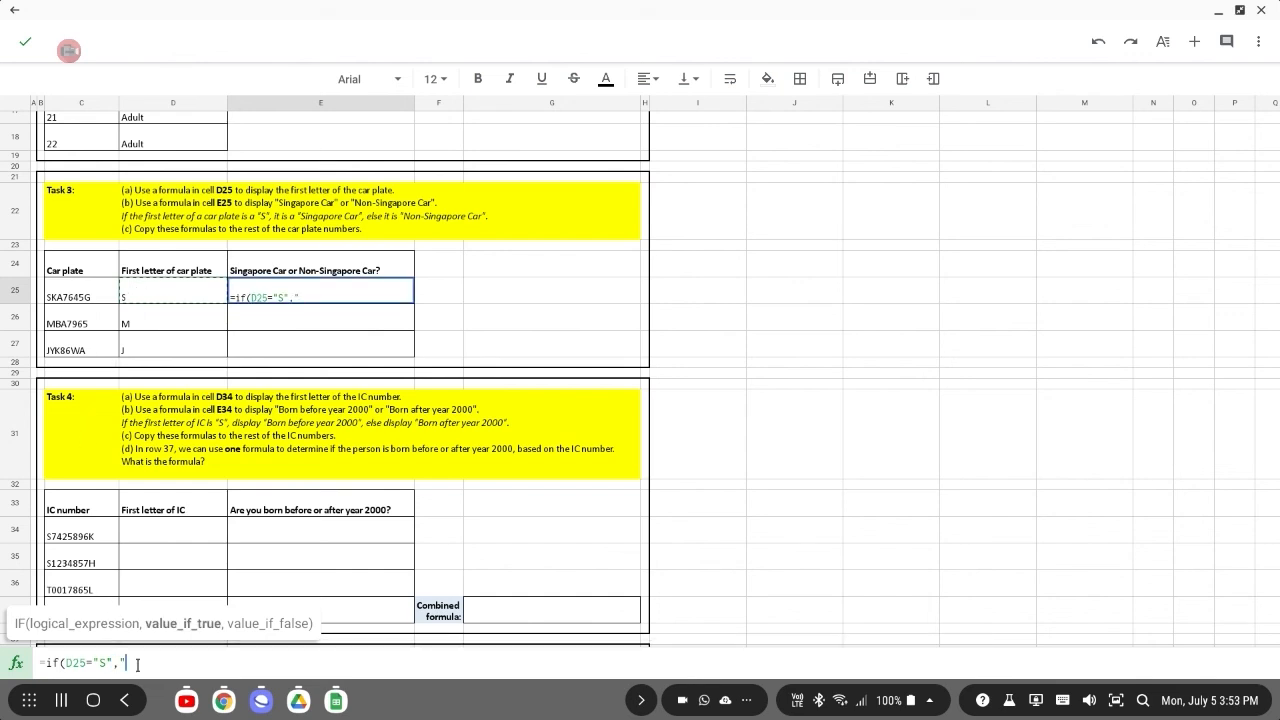
text(Singa)
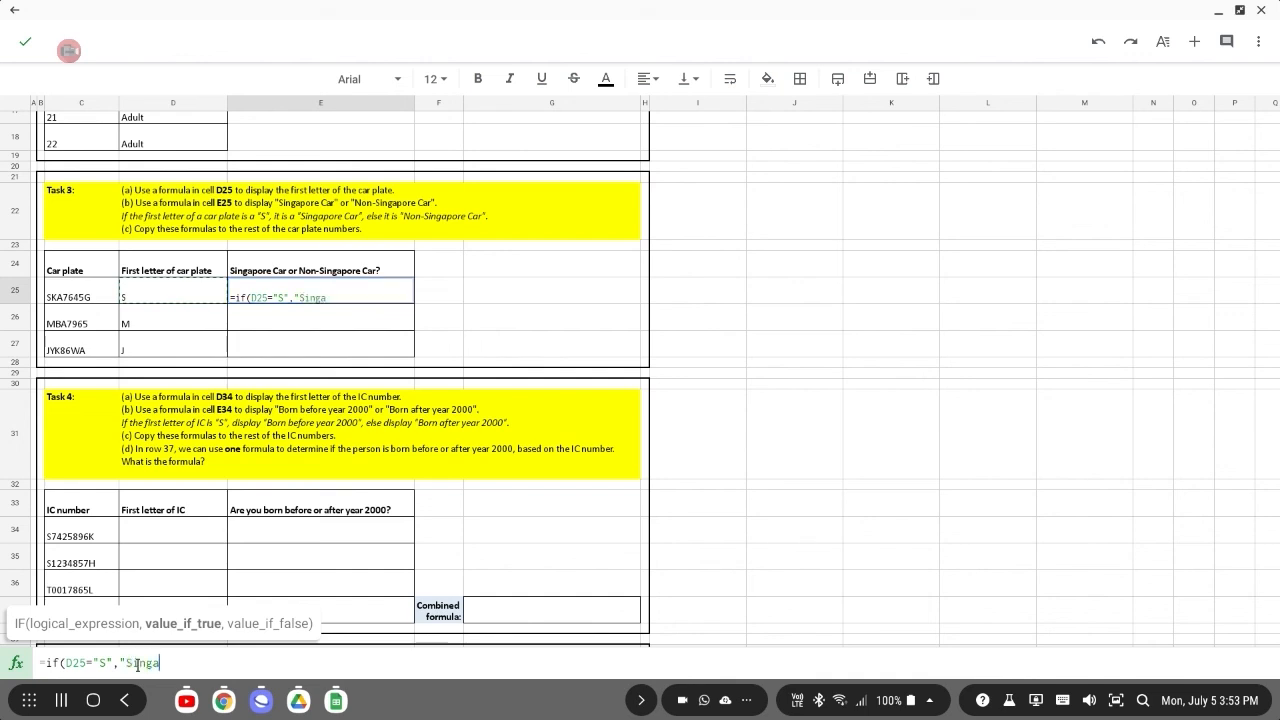
text(pore Car",)
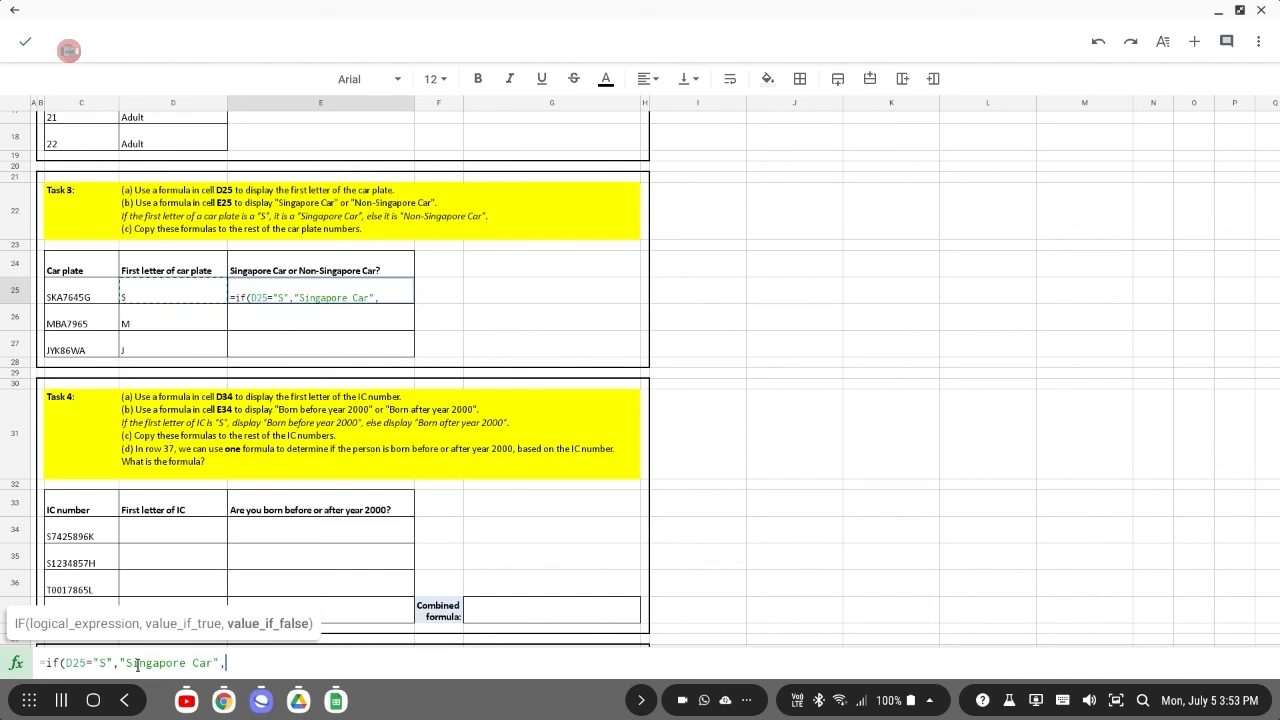
text("Non-Singapore)
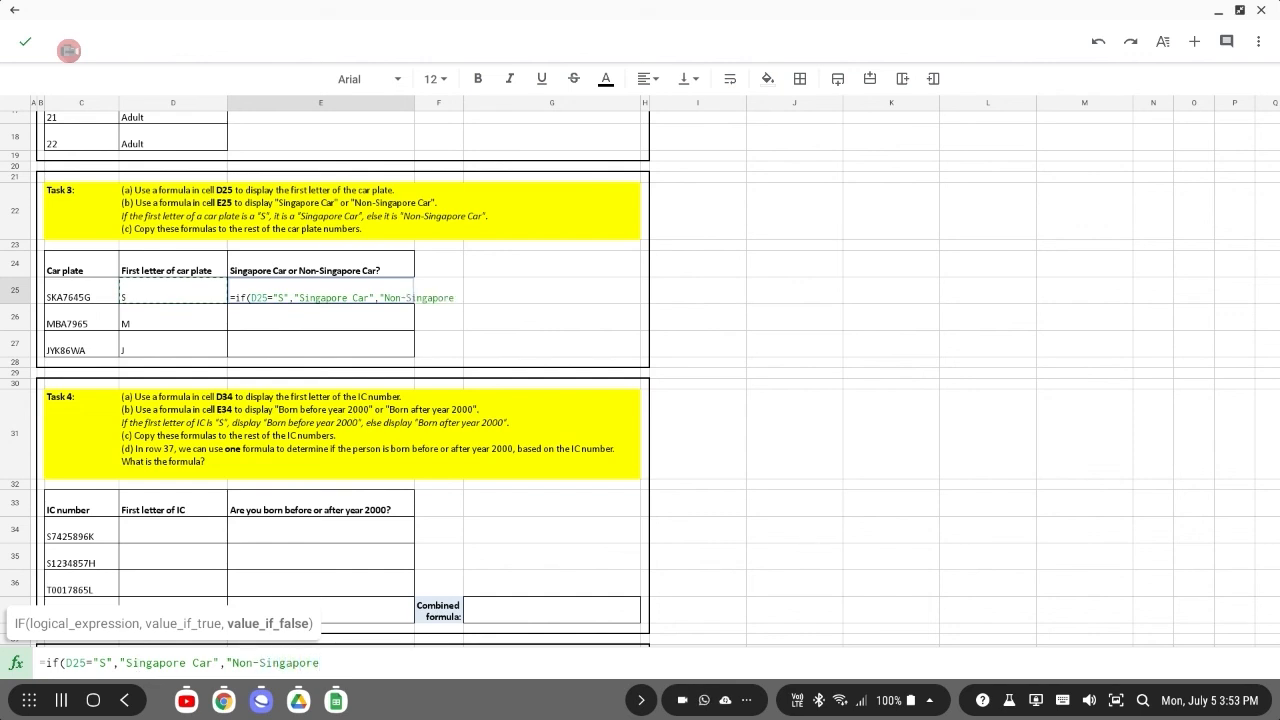
text( Car"))
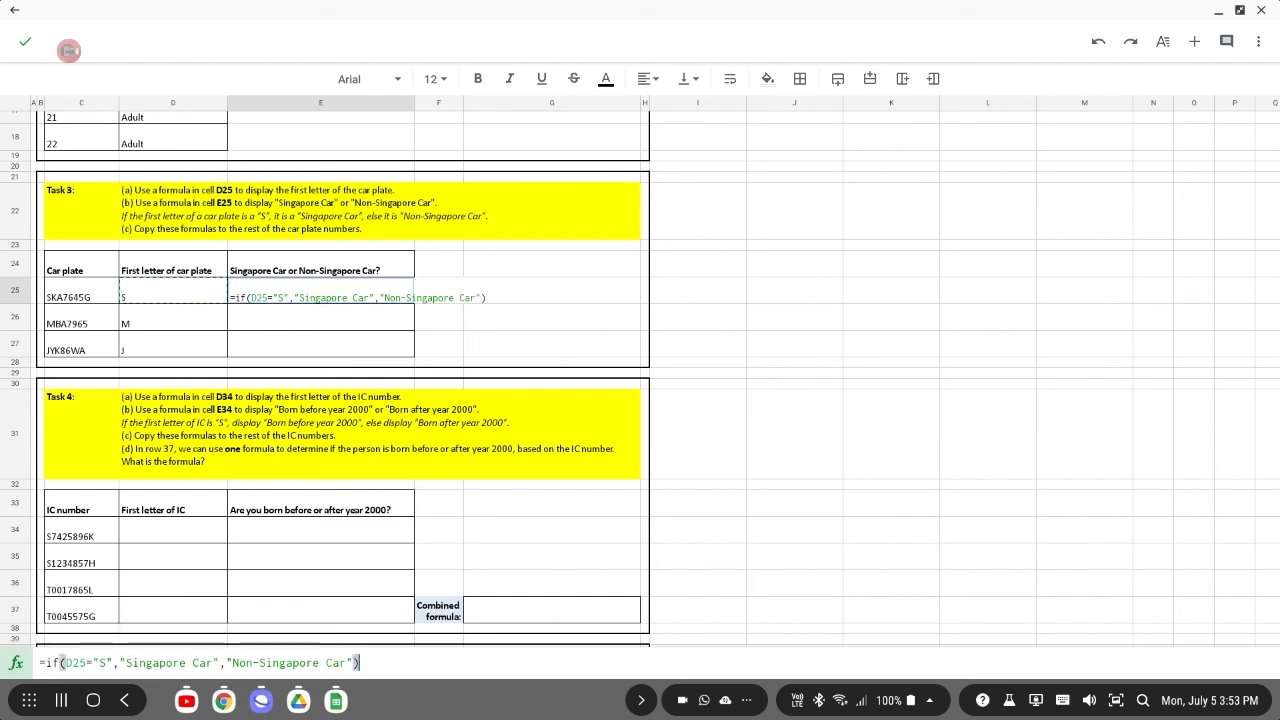
key(Return)
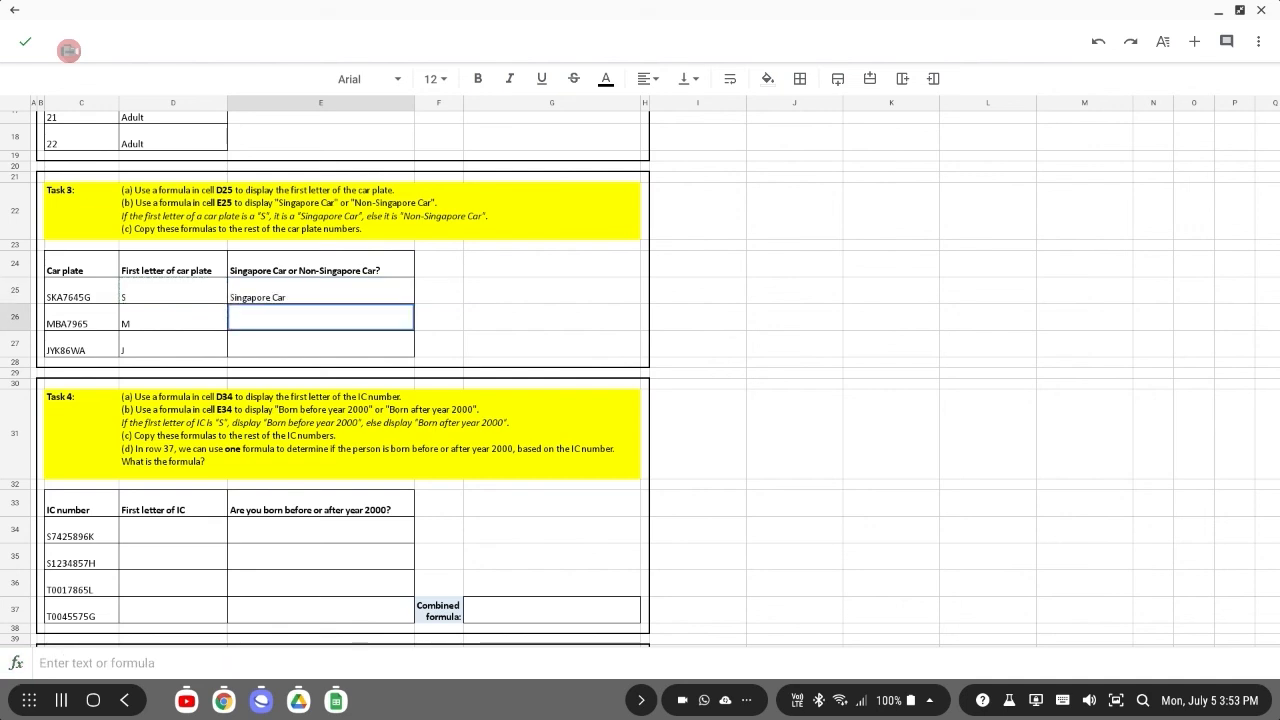
Copy the E25 formula and paste it into cells E26 and E27.
click(311, 297)
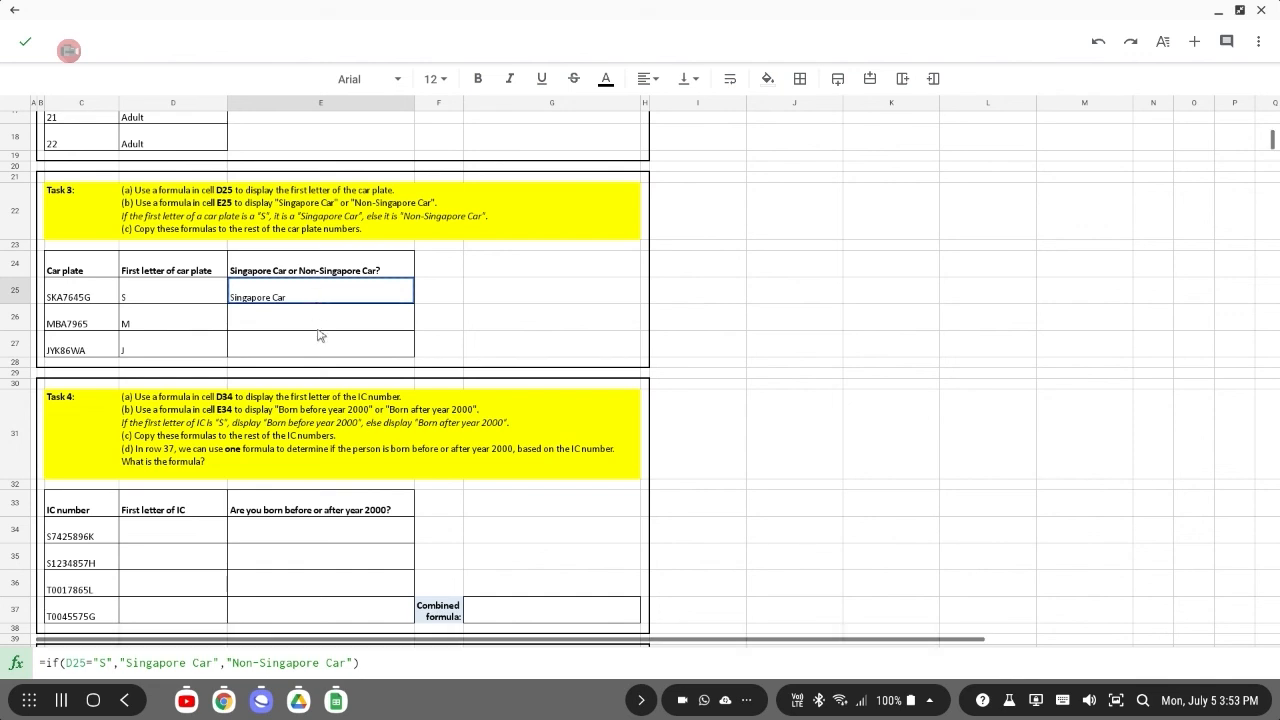
key(ctrl+c)
click(317, 323)
key(ctrl+v)
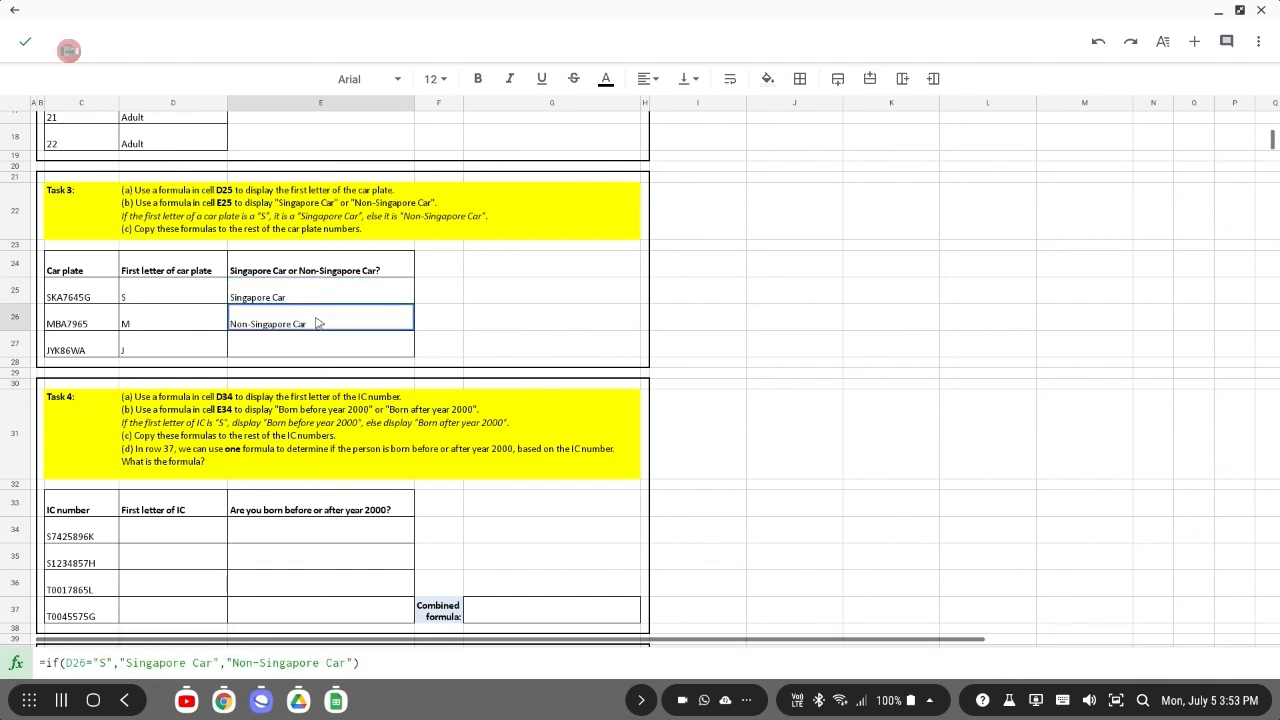
click(322, 350)
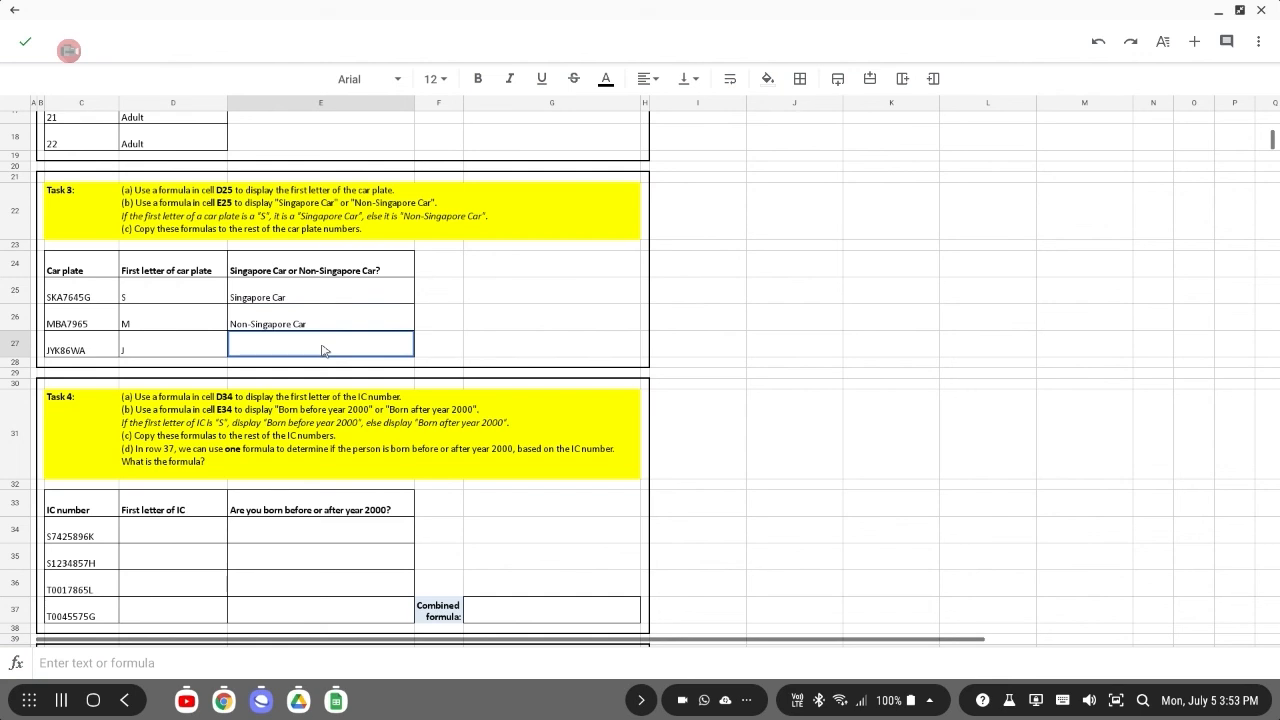
key(ctrl+v)
scroll(322, 350, down, 2)
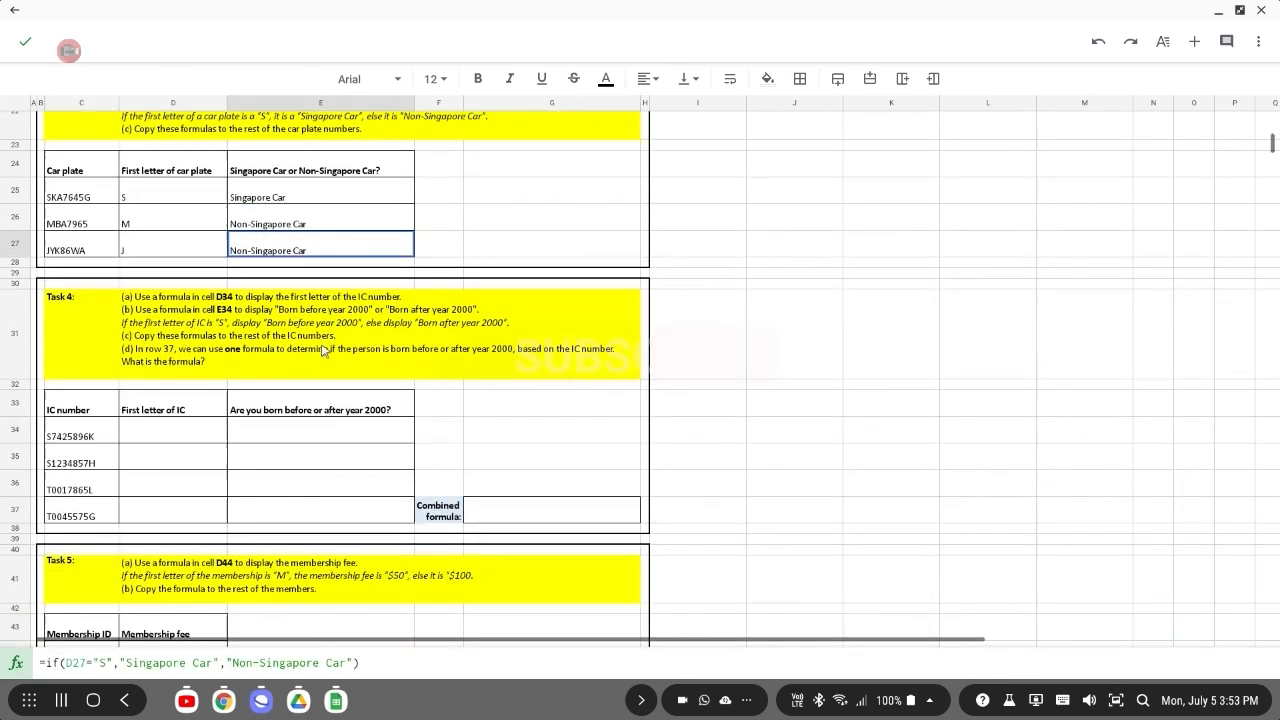